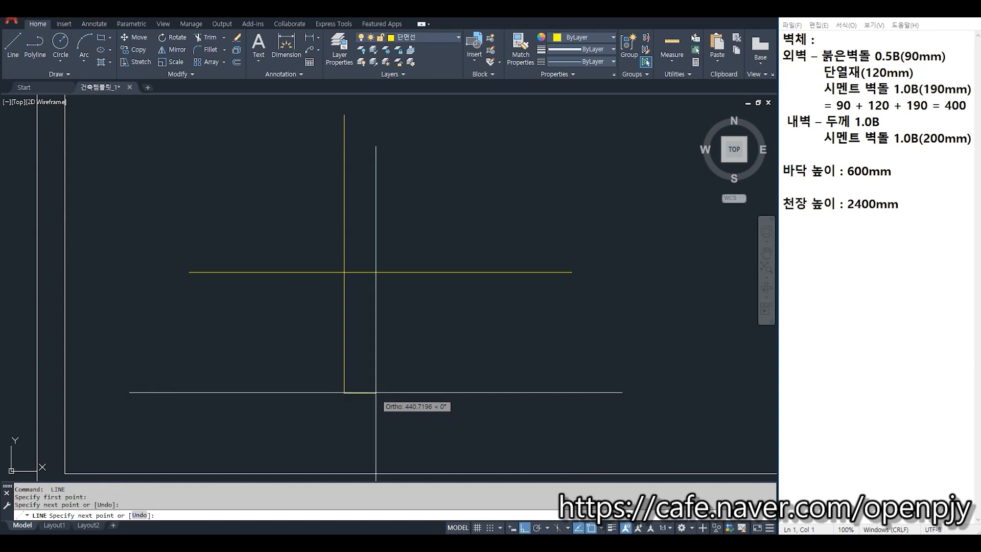
Step: Cancel the unfinished line and offset the horizontal ground line 600 mm upward for the floor level
key(Escape)
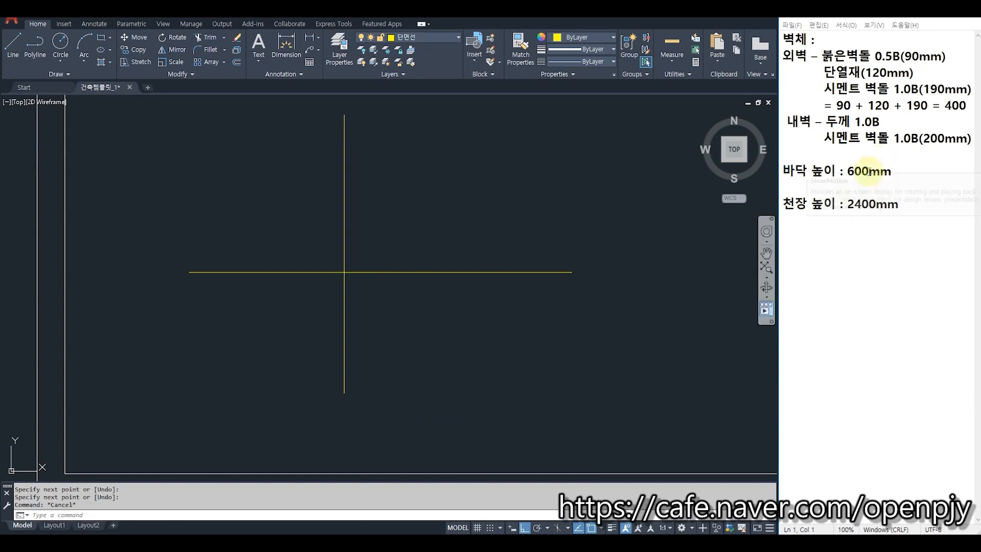
drag(847, 172, 893, 172)
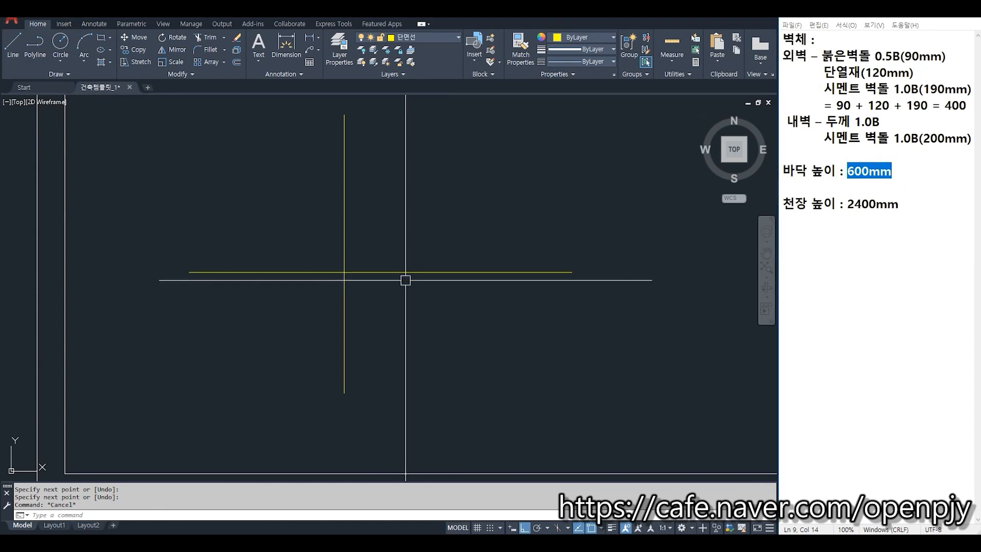
key(Return)
text(6)
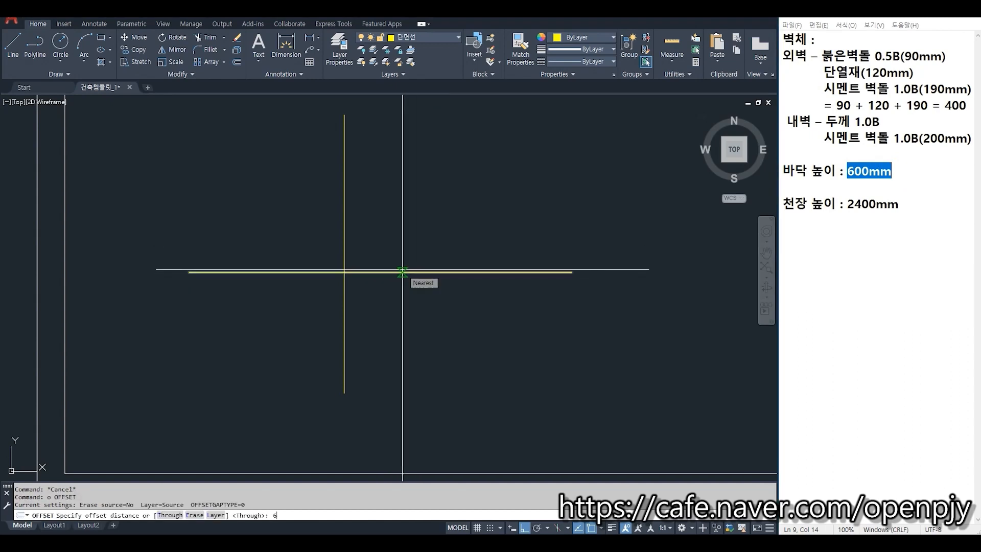
text(00)
key(Return)
click(401, 271)
click(411, 201)
Step: Offset the original horizontal ground line 700 mm downward
click(876, 204)
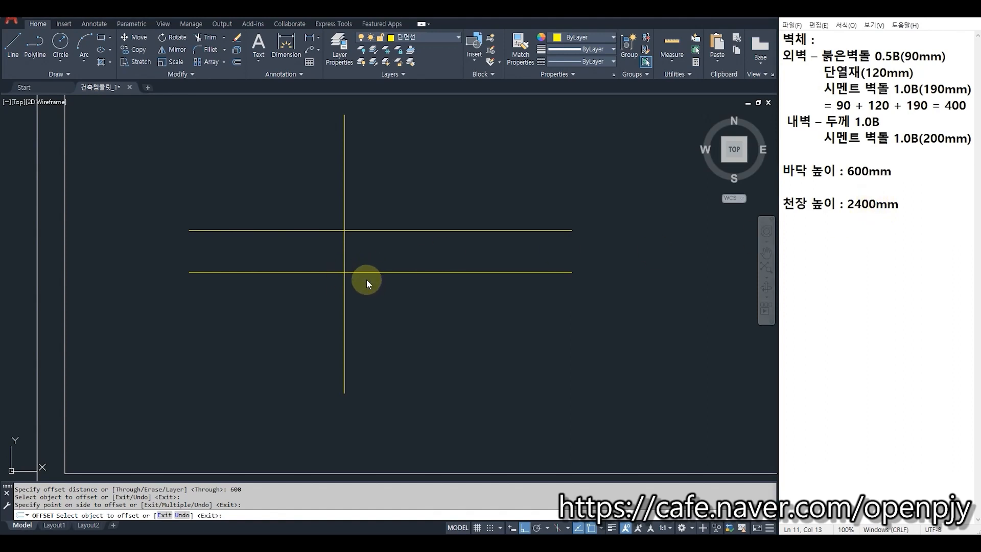
text(o)
click(432, 305)
key(Escape)
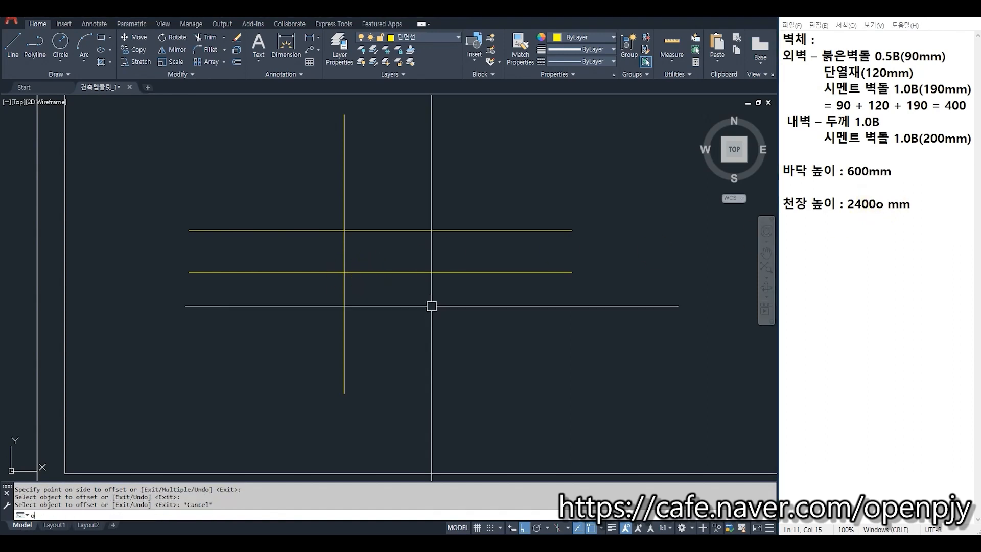
text(o)
key(Return)
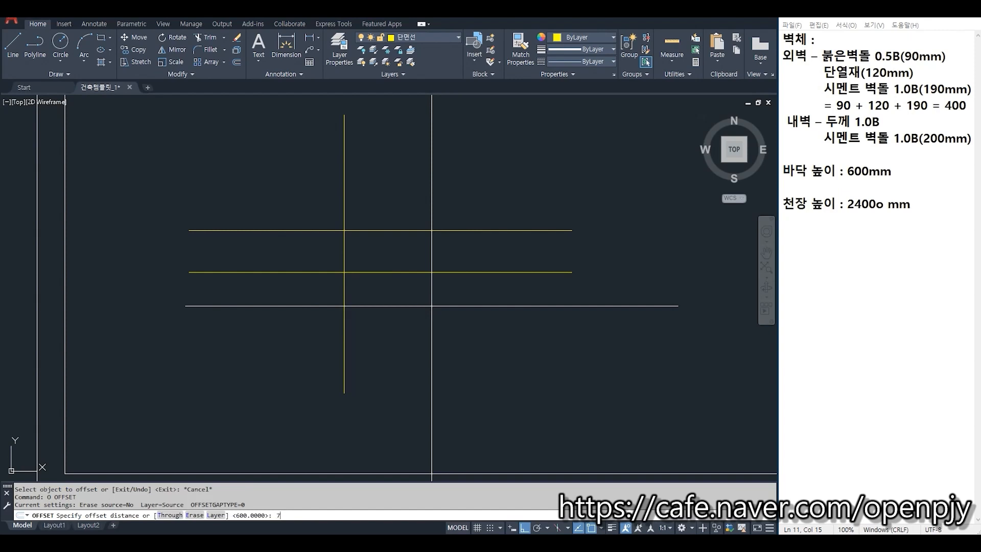
key(Return)
click(422, 272)
click(422, 297)
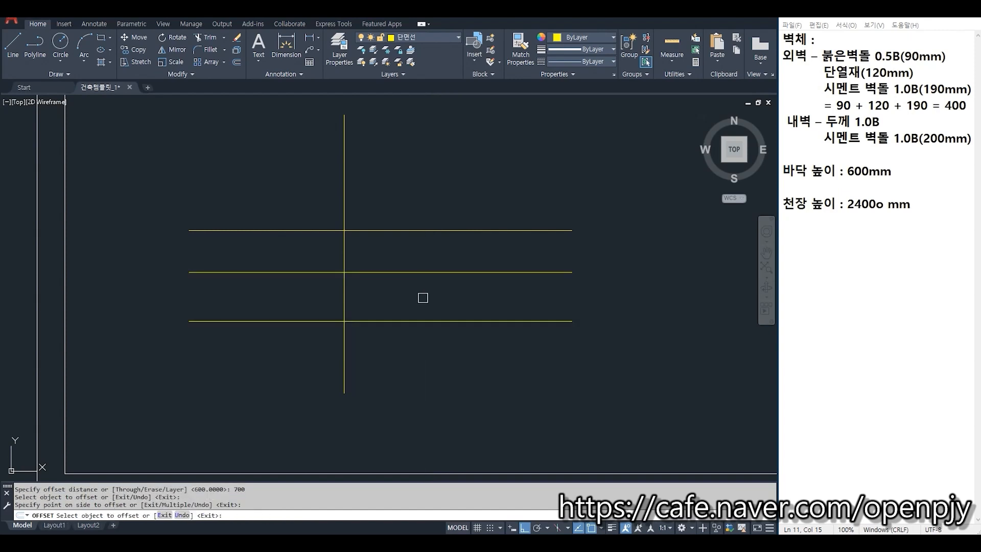
key(Escape)
Step: Offset the lowest horizontal line 300 mm downward for the footing height
text(o)
key(Return)
text(300)
key(Return)
click(409, 320)
click(422, 351)
key(Escape)
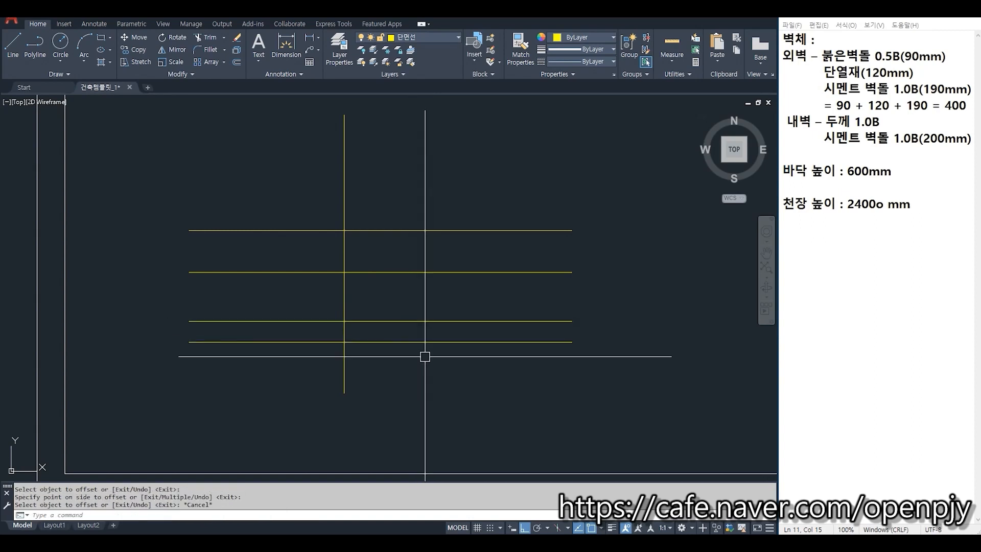
Step: Offset the lowest horizontal line 50 mm downward for the thin layer under the footing
text(o)
key(Return)
text(50)
key(Return)
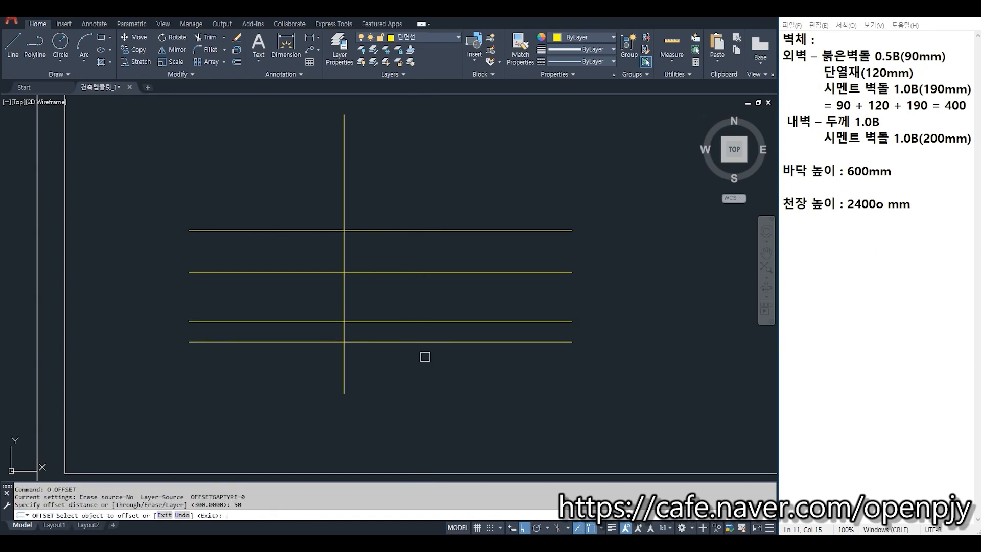
click(414, 342)
click(413, 360)
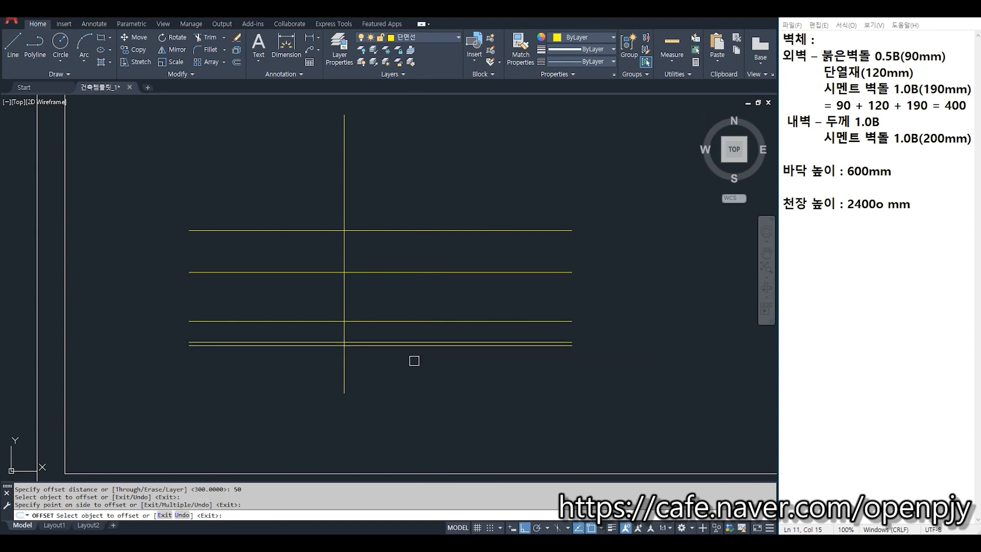
key(Escape)
Step: Offset the lowest horizontal line 200 mm downward for the bottom base layer
text(o)
key(Return)
text(200)
key(Return)
click(374, 347)
click(375, 368)
middle_drag(395, 375, 405, 349)
key(Escape)
scroll(321, 285, up, 2)
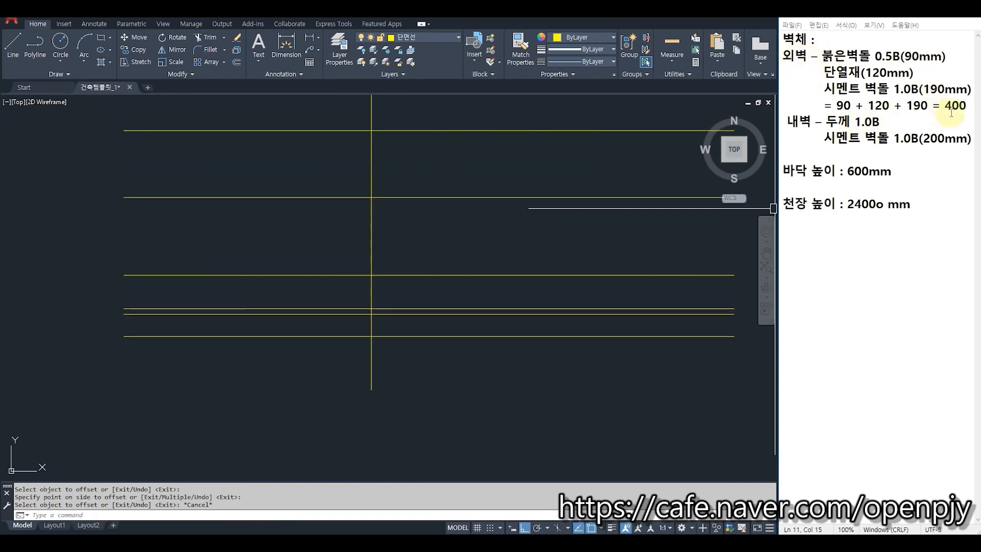
Step: Offset the vertical centre line 200 mm to both sides for the 400 mm thick outer wall
drag(945, 109, 969, 108)
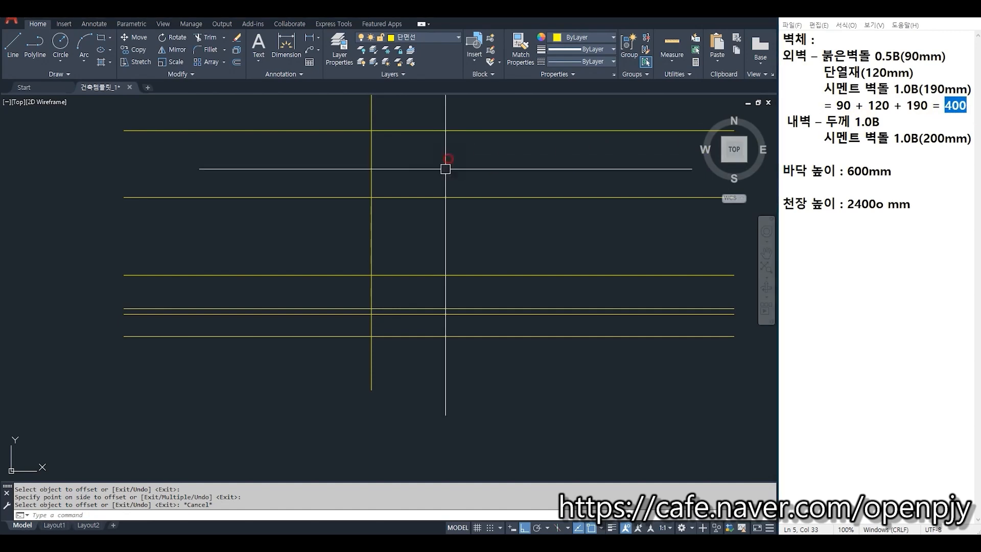
middle_drag(414, 244, 407, 250)
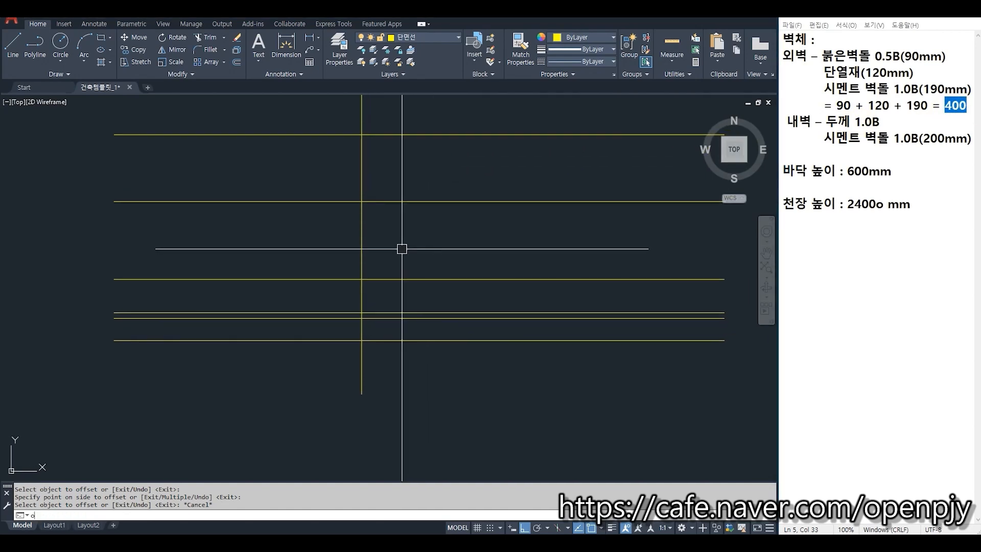
key(Return)
text(200)
key(Return)
click(361, 248)
click(389, 245)
click(361, 244)
click(329, 243)
key(Escape)
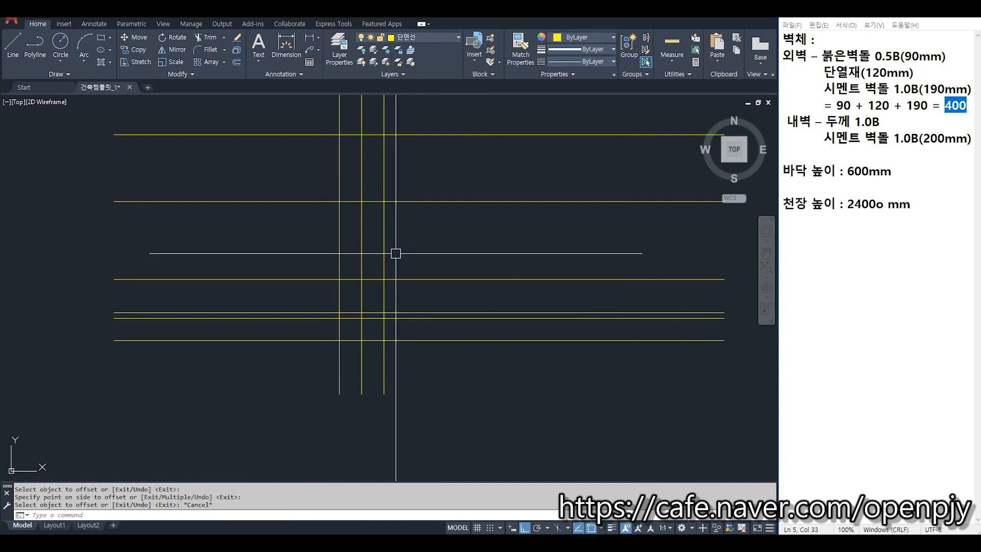
Step: Offset both wall face lines 200 mm outward for the sides of the footing
text(o)
key(Return)
text(200)
key(Return)
click(384, 253)
click(390, 252)
click(339, 248)
click(306, 249)
key(Escape)
Step: Offset both footing side lines 100 mm outward for the edges of the base
text(o)
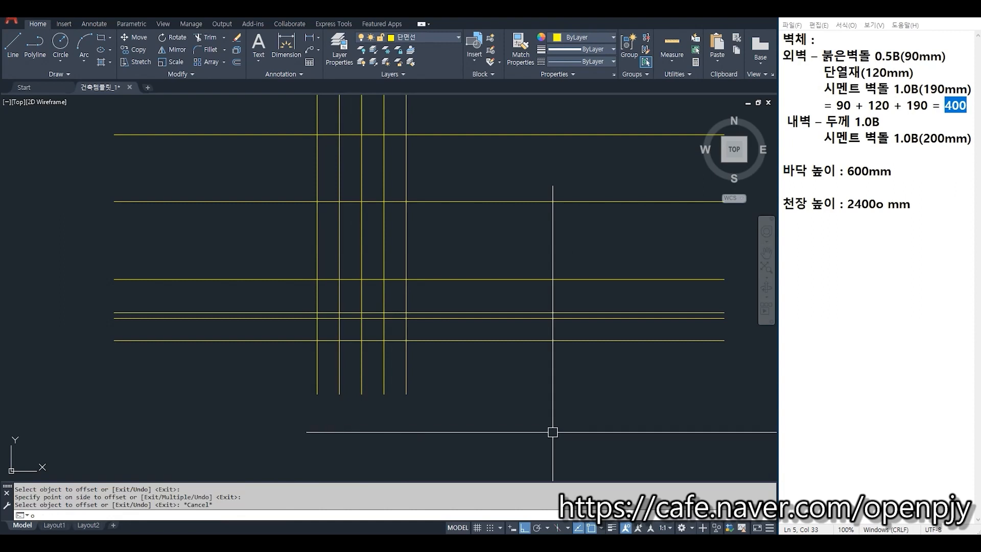
key(Return)
key(Return)
click(406, 255)
click(424, 255)
click(317, 256)
click(300, 255)
key(Escape)
Step: Trim all vertical lines below the lowest horizontal line
text(tr)
key(Return)
click(440, 341)
key(Return)
click(437, 354)
click(240, 378)
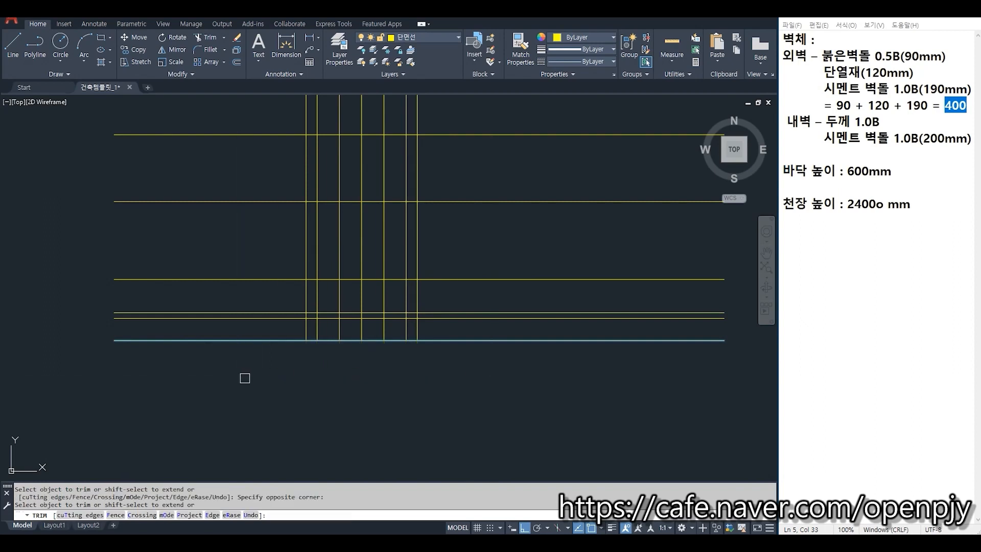
key(Escape)
Step: Trim the three lower horizontal lines outside the two outermost vertical lines
text(tr)
key(Return)
click(418, 296)
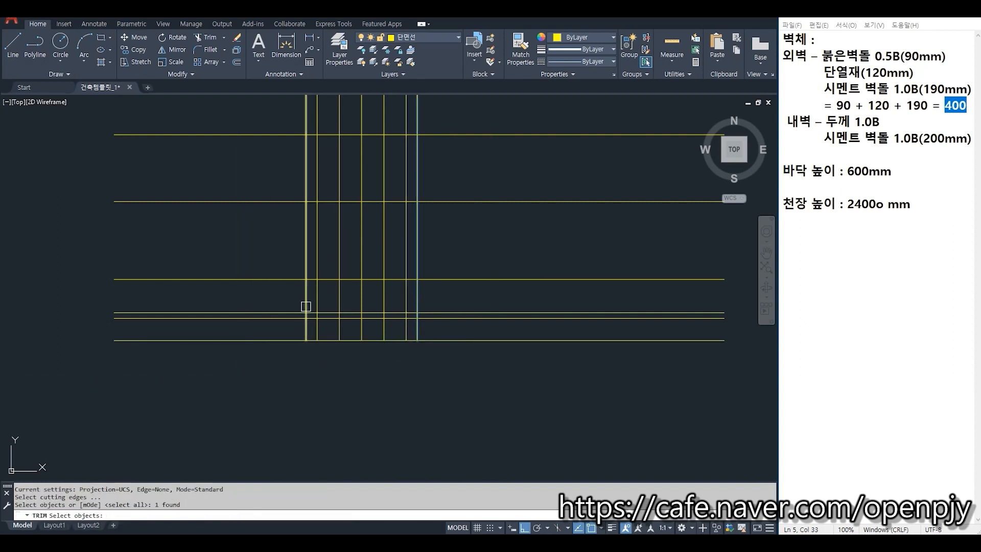
click(485, 381)
click(457, 312)
click(263, 377)
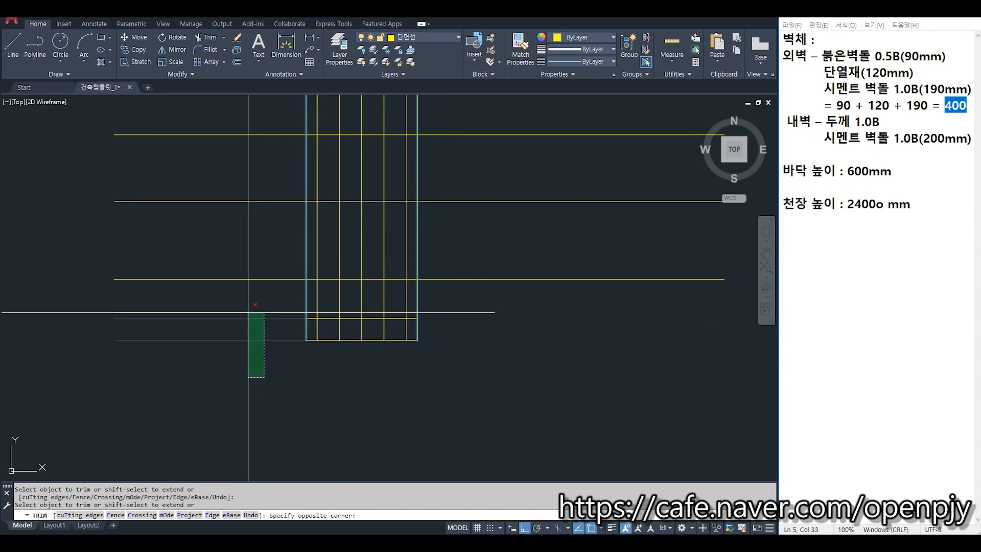
click(248, 312)
key(Escape)
Step: Fillet both upper corners of the base, joining its outer sides to the top of the 50 mm layer
text(f)
key(Return)
scroll(312, 298, up, 5)
click(284, 369)
click(306, 359)
middle_drag(731, 371, 555, 359)
key(space)
click(555, 358)
click(541, 345)
key(Escape)
Step: Fillet both upper corners of the footing, joining its side lines to its top line
key(space)
click(513, 228)
click(485, 209)
key(space)
click(199, 210)
click(153, 236)
Step: Trim the two wall face lines below the footing's top line, keeping the centre line
text(tr)
key(space)
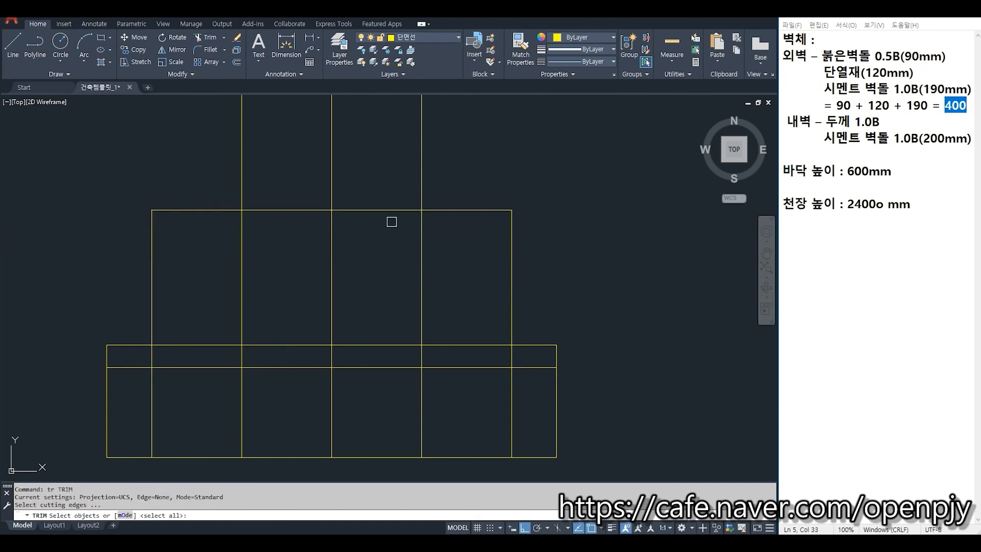
click(445, 251)
click(399, 243)
click(233, 254)
click(269, 269)
key(Escape)
Step: Trim the footing's side lines below the top of the 50 mm layer
text(tr)
key(space)
click(413, 343)
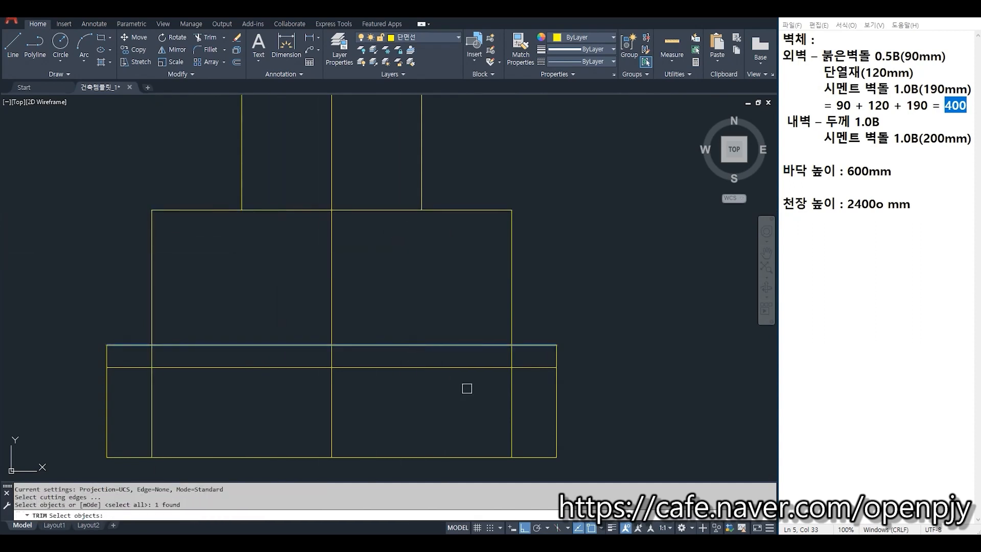
key(space)
click(531, 403)
click(489, 408)
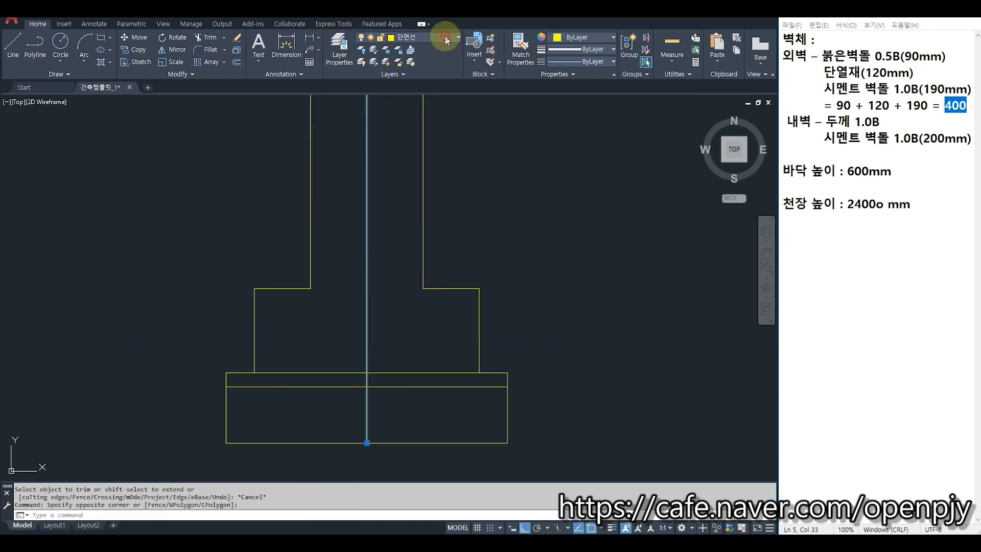
Step: Move the wall's vertical centre line to the 중심선 layer
click(445, 36)
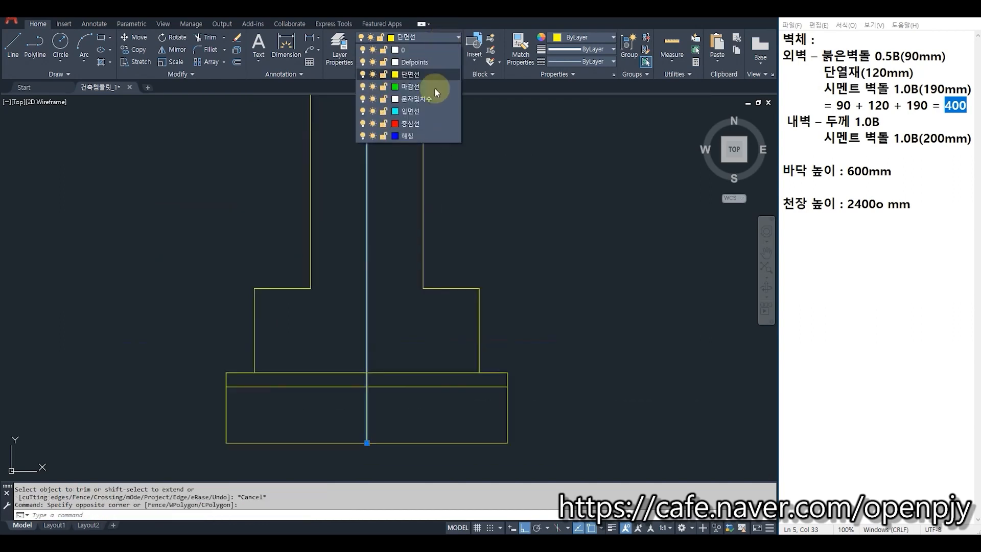
click(421, 124)
key(Escape)
scroll(438, 251, down, 4)
mouse_move(464, 235)
middle_down()
mouse_move(414, 263)
mouse_move(411, 281)
middle_up()
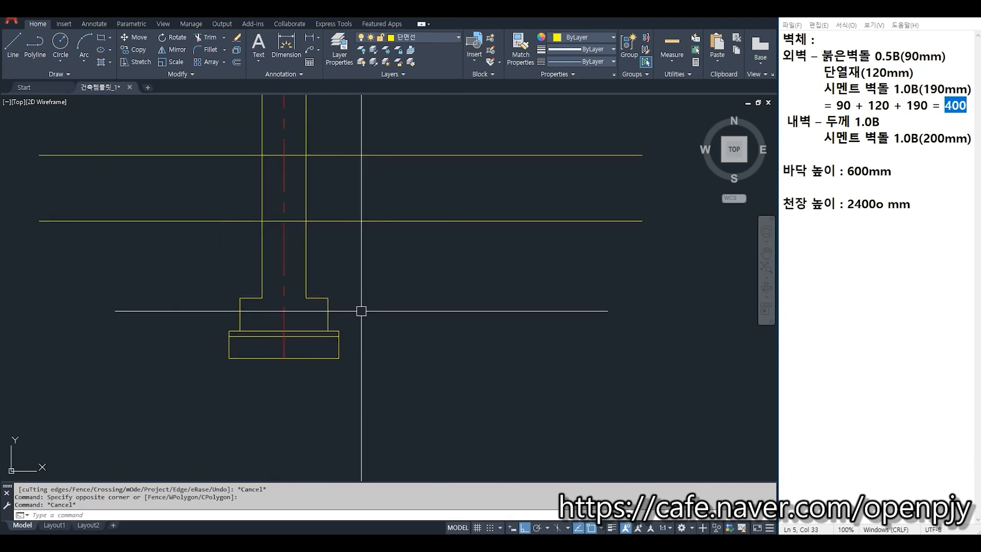
Step: Trim the floor line outside the wall's outer face and the ground line inside it
text(tr)
key(space)
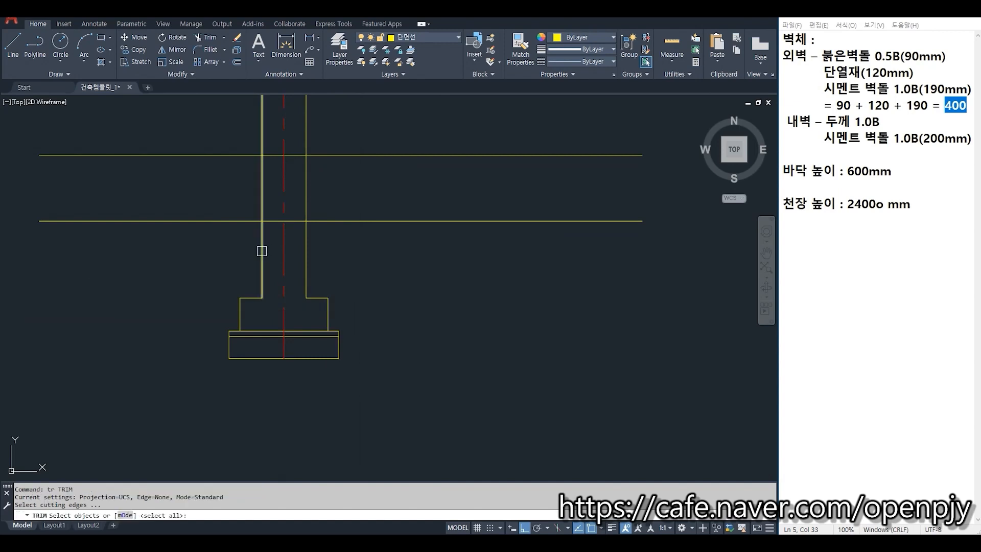
click(261, 251)
key(space)
click(261, 251)
click(376, 223)
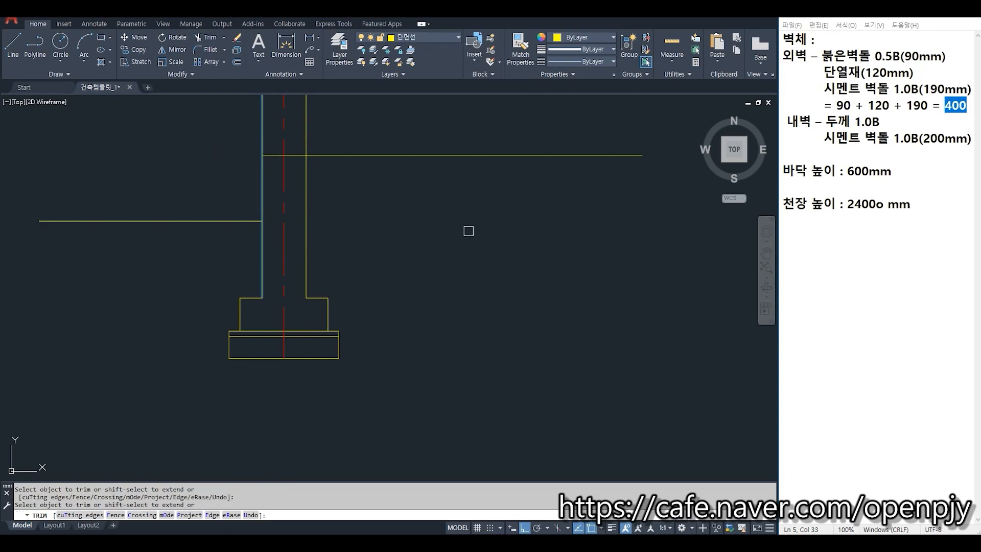
key(Escape)
Step: Remove the stray letter from the ceiling height note and offset the floor line 2400 mm upward for the ceiling
middle_drag(372, 273, 472, 317)
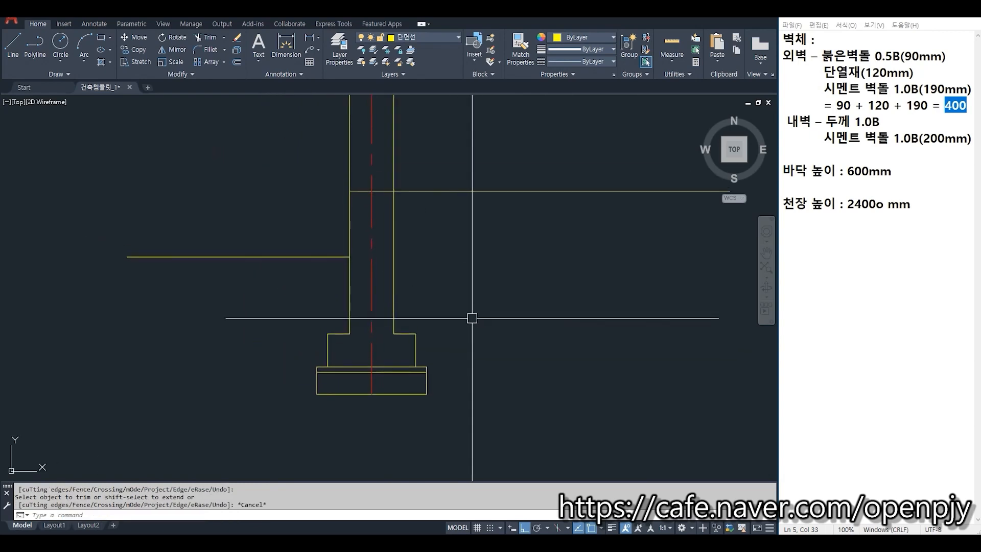
middle_drag(332, 166, 318, 318)
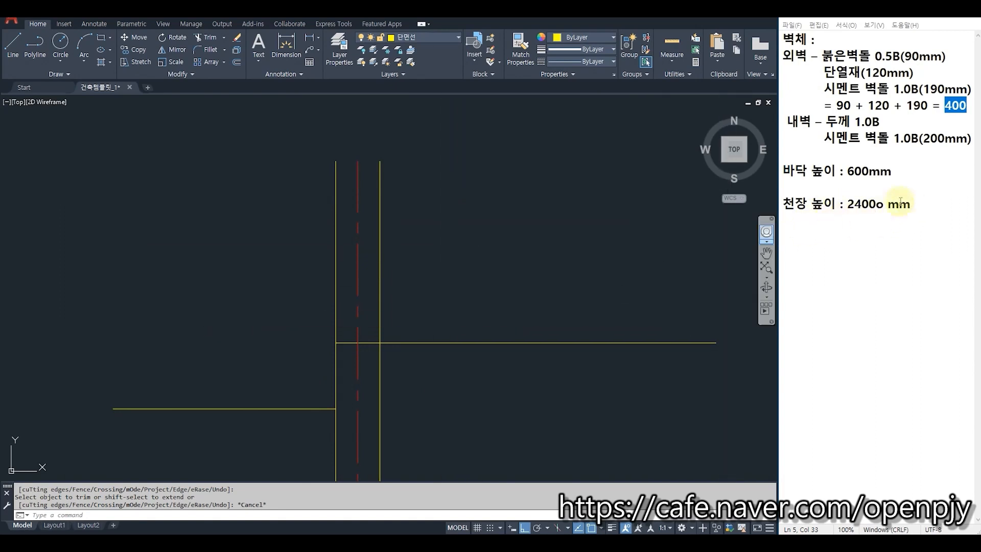
click(880, 204)
click(450, 293)
text(o)
key(Return)
text(2400)
key(Return)
click(456, 343)
click(465, 303)
scroll(465, 302, down, 5)
key(Escape)
Step: Extend the two wall face lines and the centre line up to the ceiling line
middle_drag(468, 294, 459, 259)
key(Return)
click(442, 246)
click(433, 229)
key(Return)
click(425, 282)
click(392, 273)
key(Escape)
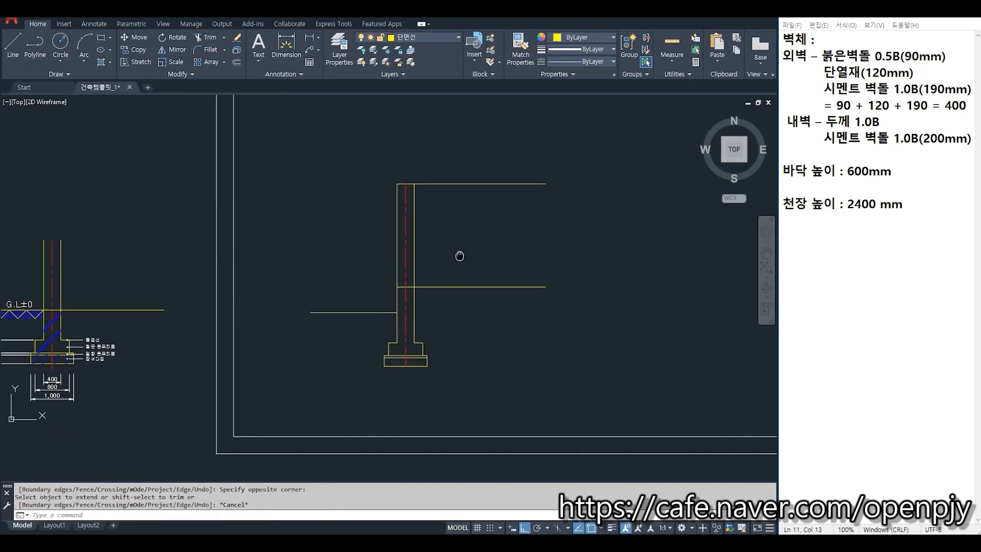
Step: Offset the wall's outer face line 90 mm inward for the red brick layer
scroll(401, 319, up, 2)
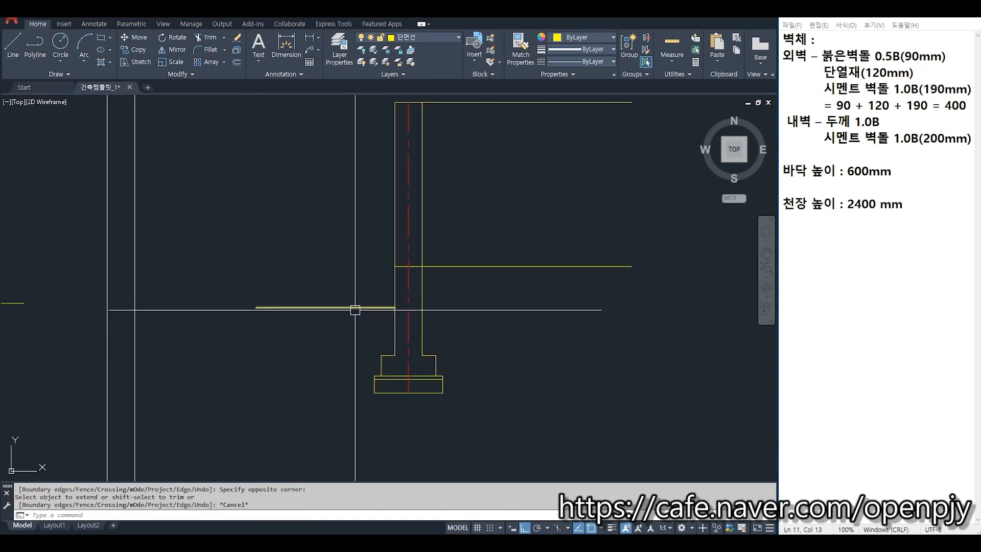
middle_drag(491, 208, 491, 249)
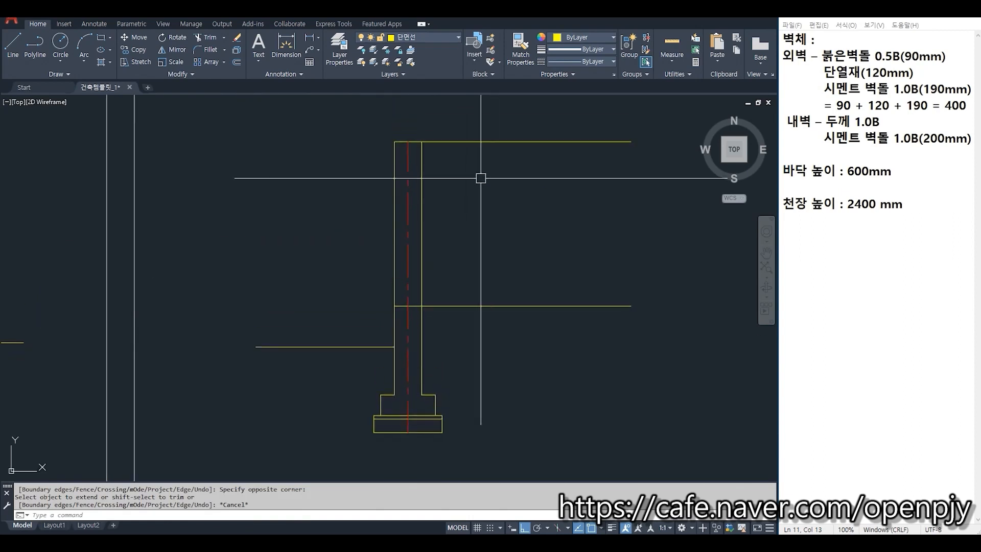
scroll(457, 278, up, 2)
middle_drag(457, 278, 488, 337)
key(Escape)
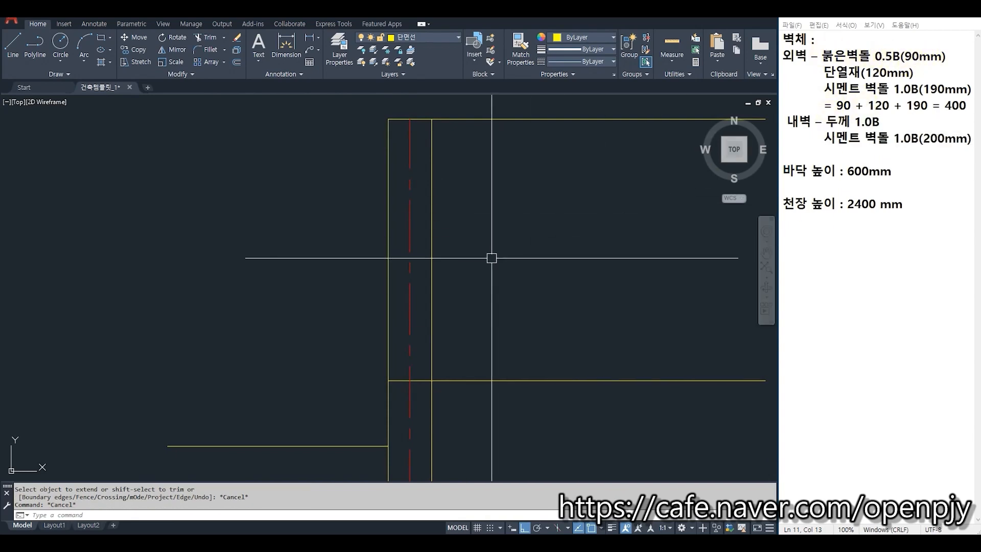
text(o)
key(Return)
text(90)
key(Return)
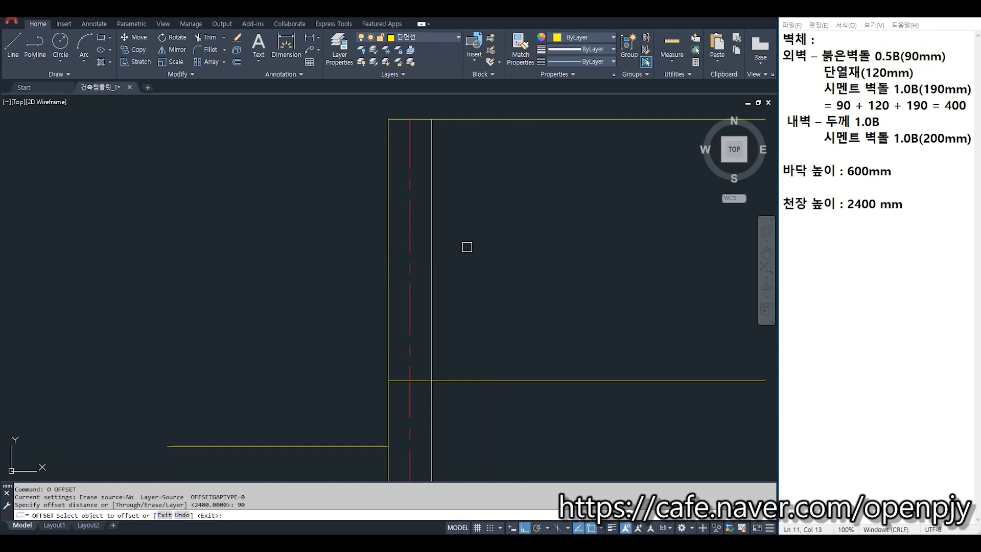
click(391, 258)
click(401, 262)
key(Escape)
Step: Trim the red brick layer line below the floor line
text(t)
key(Return)
click(455, 380)
key(Return)
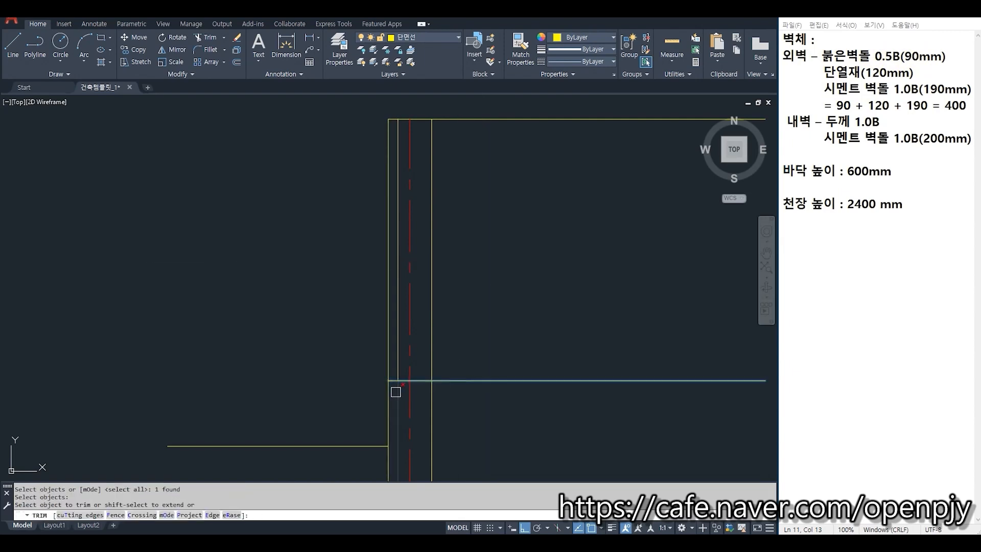
key(Escape)
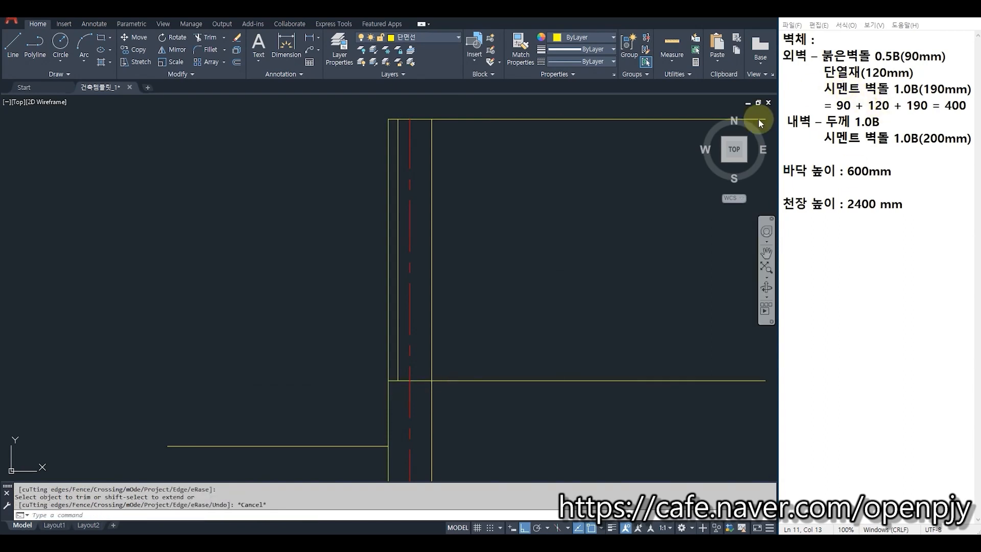
Step: Offset the red brick layer line 120 mm inward for the insulation layer
text(o)
key(Return)
text(12)
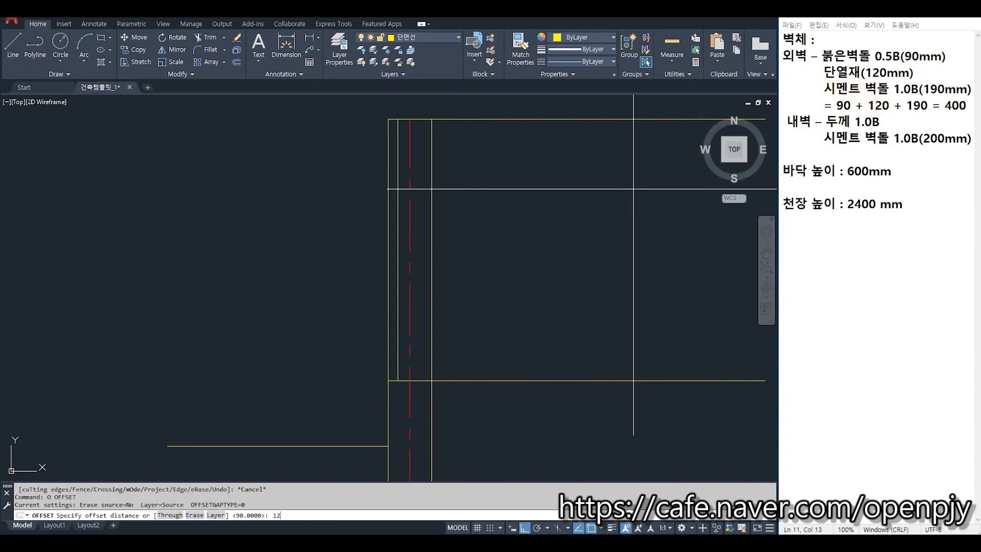
text(0)
key(Return)
click(398, 208)
click(462, 209)
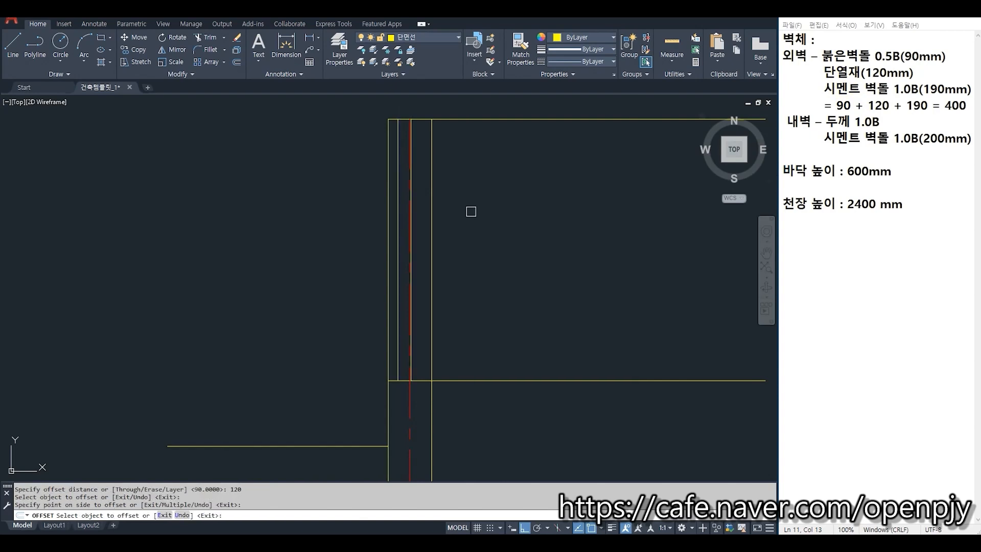
key(Escape)
middle_drag(474, 325, 474, 306)
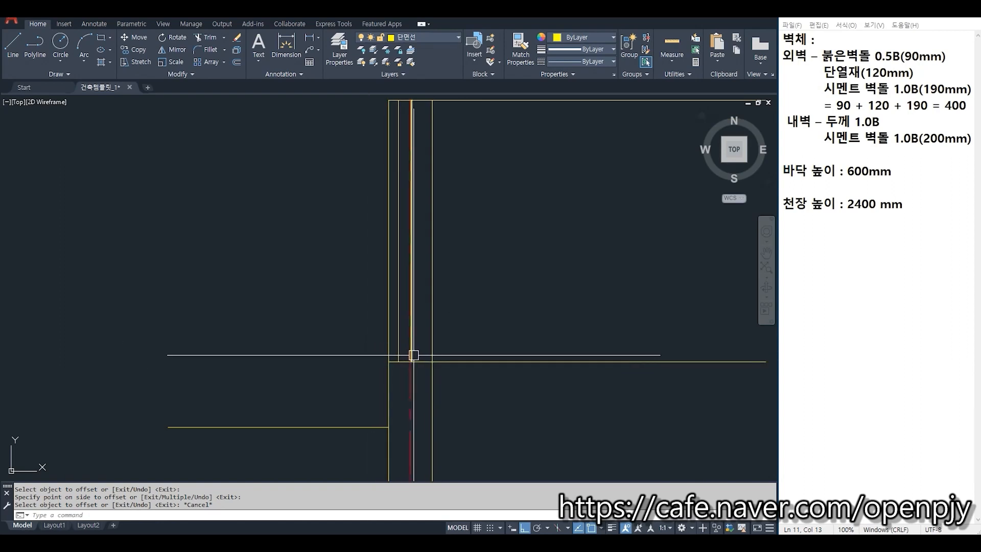
Step: Offset the floor line 120 mm upward at the base of the wall
scroll(426, 358, up, 4)
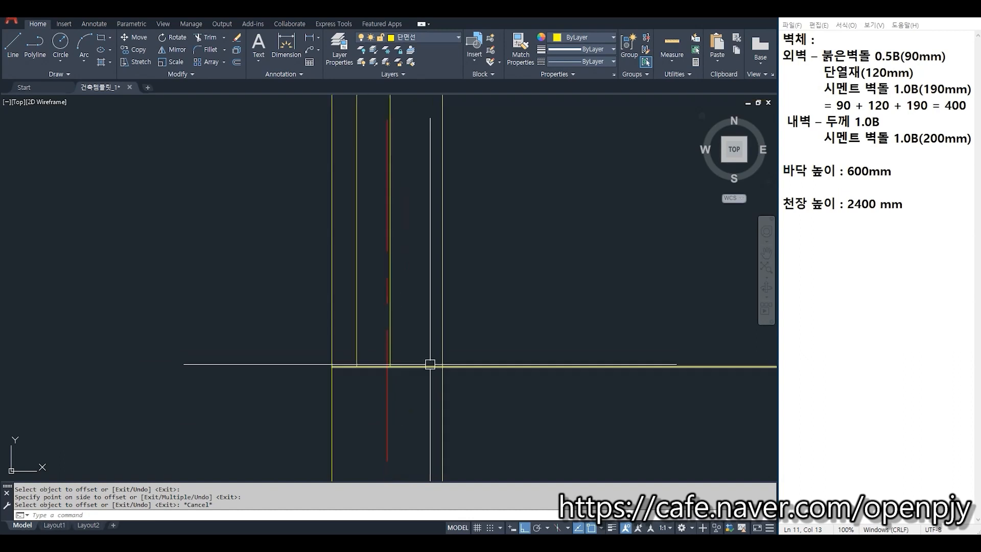
text(o)
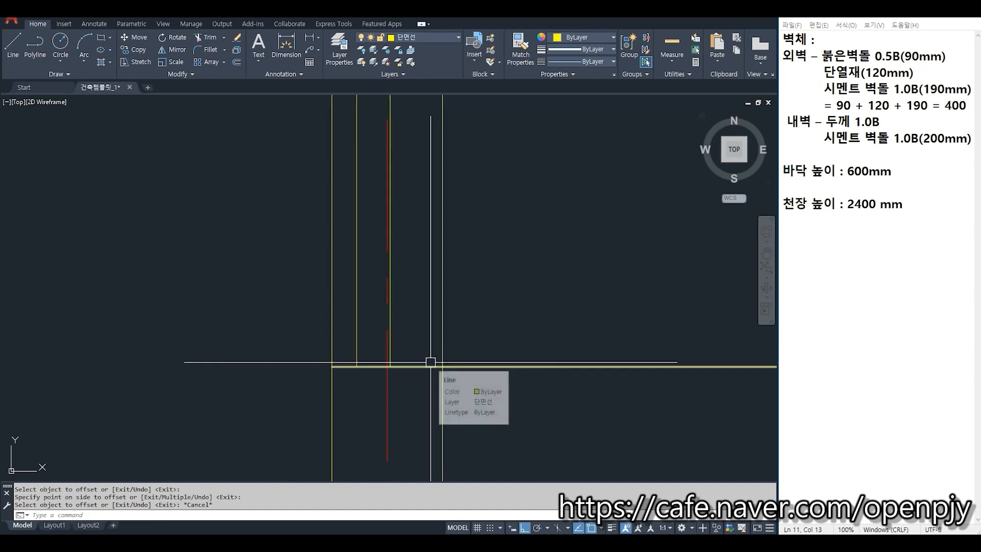
key(Return)
text(120)
key(Return)
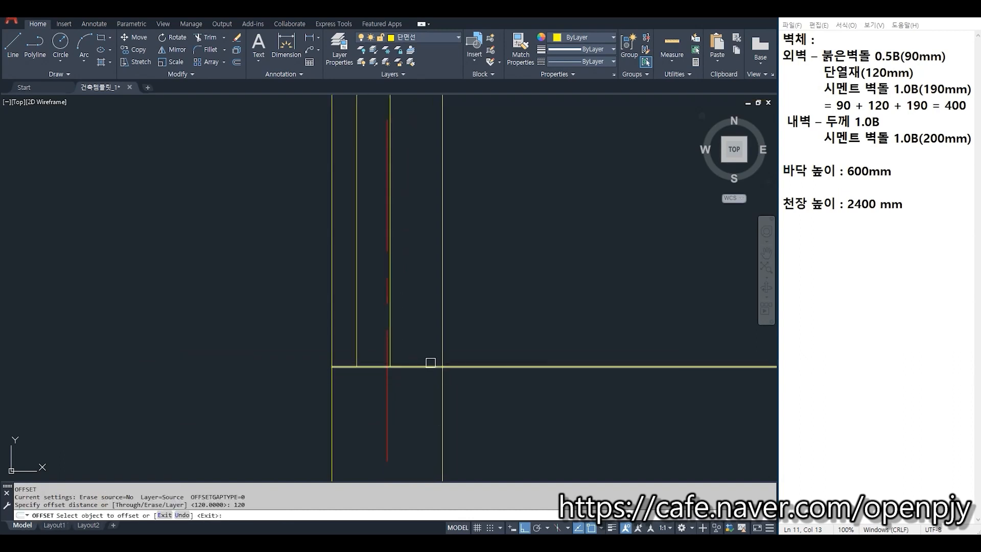
click(427, 366)
click(417, 332)
key(Escape)
Step: Trim the raised line on the outer side of the insulation's inner line
text(tr)
key(Return)
click(393, 348)
key(Return)
click(379, 335)
key(Escape)
Step: Trim the floor line between the insulation's inner line and the wall's inner face
text(tr)
key(Return)
click(473, 349)
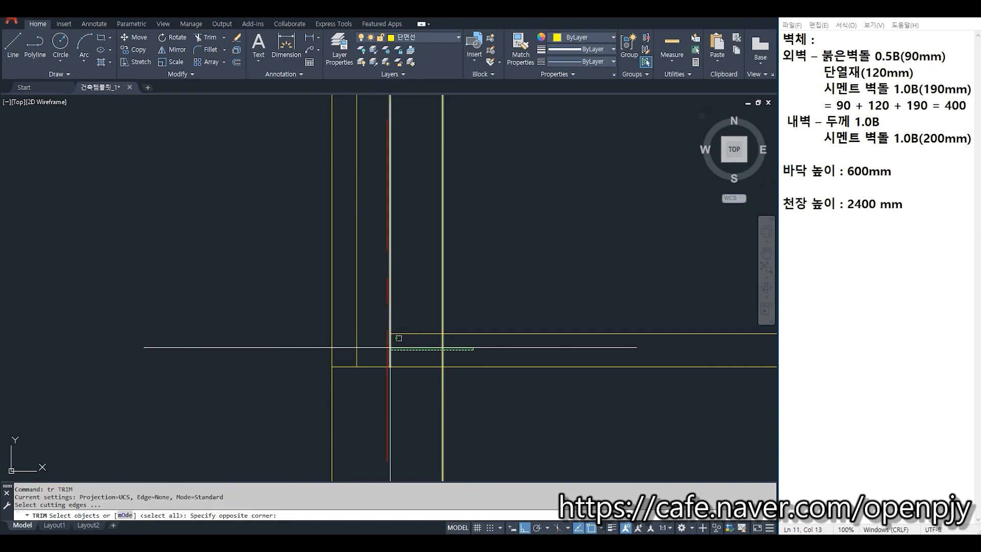
click(389, 347)
key(Return)
click(427, 368)
key(Escape)
scroll(389, 399, down, 2)
middle_drag(382, 429, 386, 358)
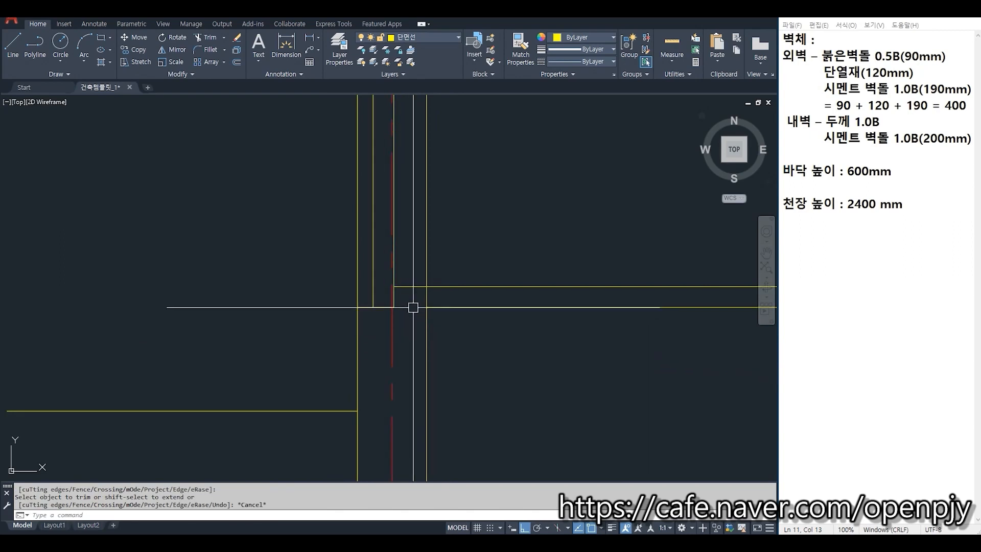
Step: Trim the raised line on the room side of the wall's inner face
text(tr)
key(Return)
key(Return)
click(459, 285)
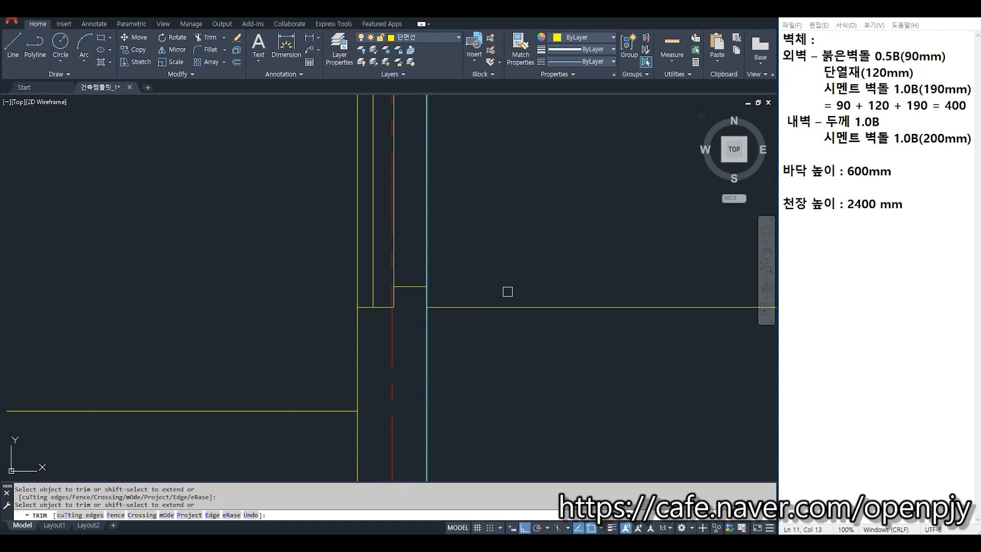
key(Escape)
scroll(475, 326, down, 2)
middle_drag(484, 299, 467, 371)
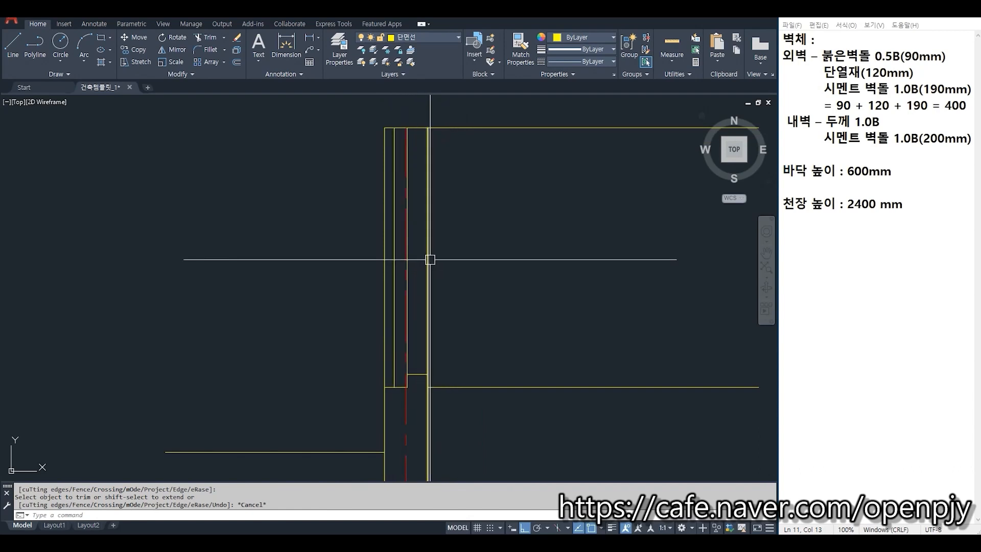
Step: Offset the insulation's inner line outward to the middle of the insulation layer
key(Return)
key(Return)
scroll(442, 267, up, 2)
click(387, 265)
click(375, 265)
key(Escape)
Step: Give the insulation's middle line the BATTING linetype and put it on the 해칭 layer
click(377, 263)
click(612, 62)
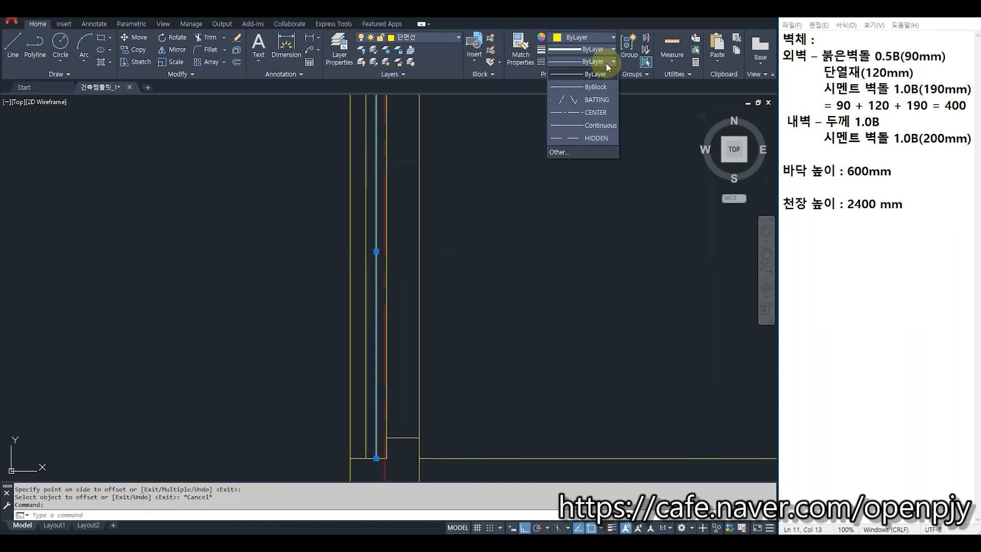
click(603, 101)
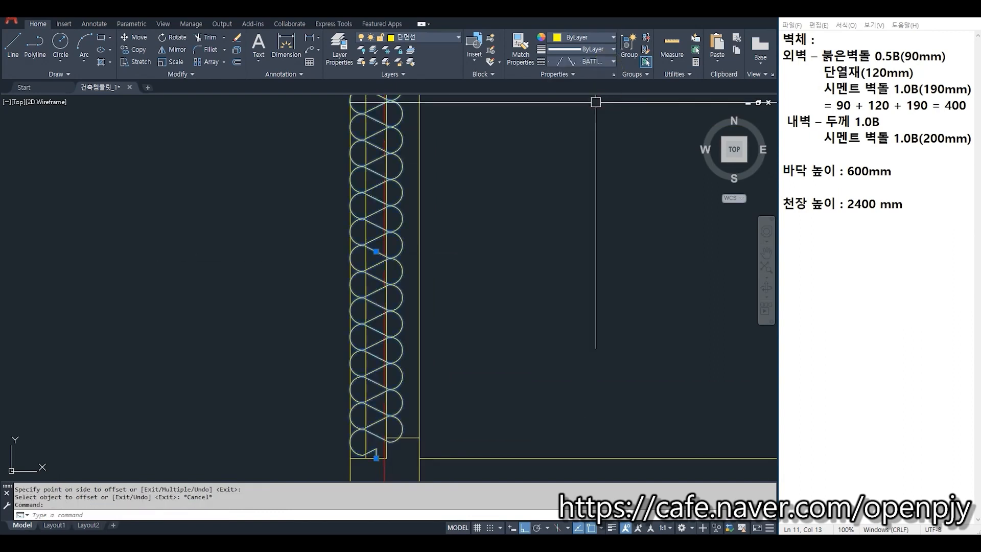
click(453, 35)
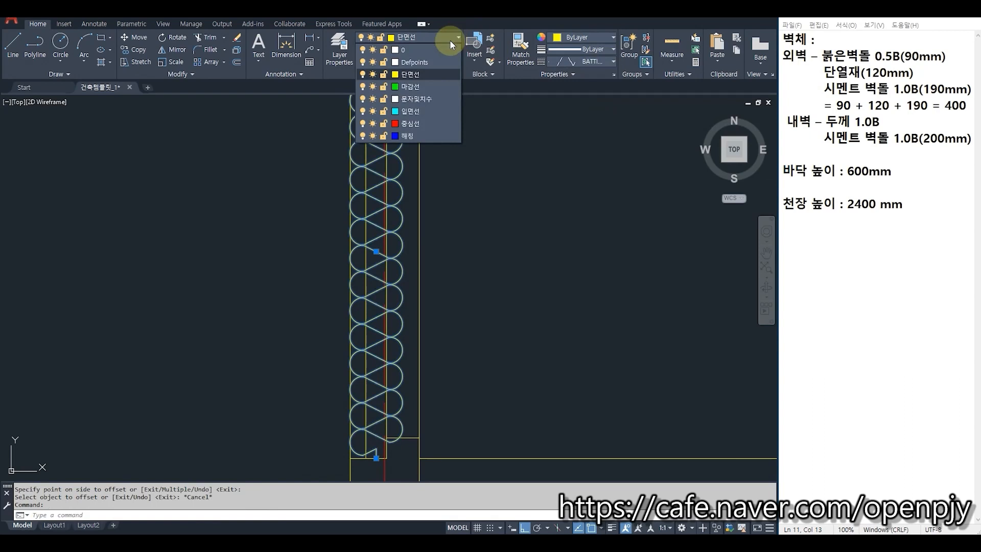
click(414, 134)
Step: Set the batting line's linetype scale to 0.36 so the symbol fits the insulation layer
text(ch)
key(Return)
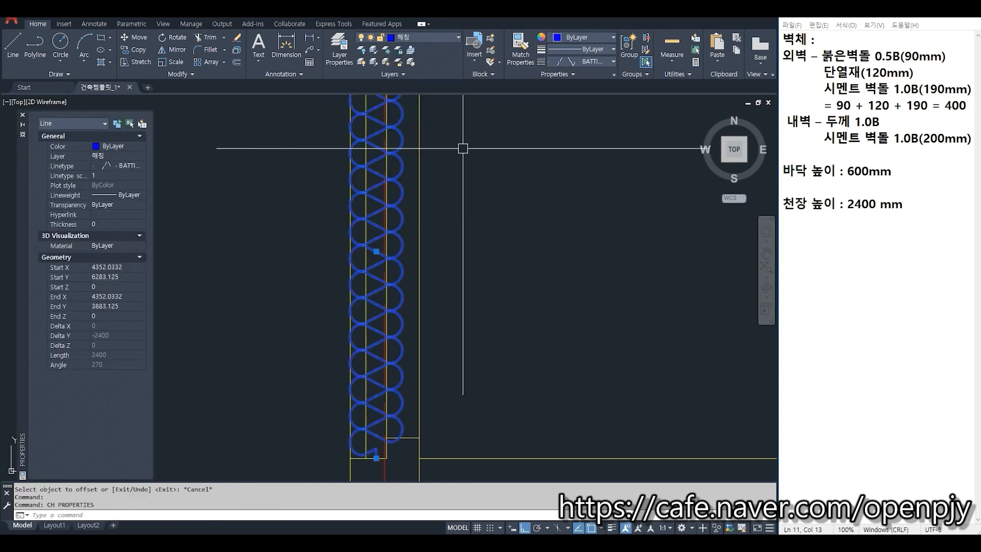
click(114, 174)
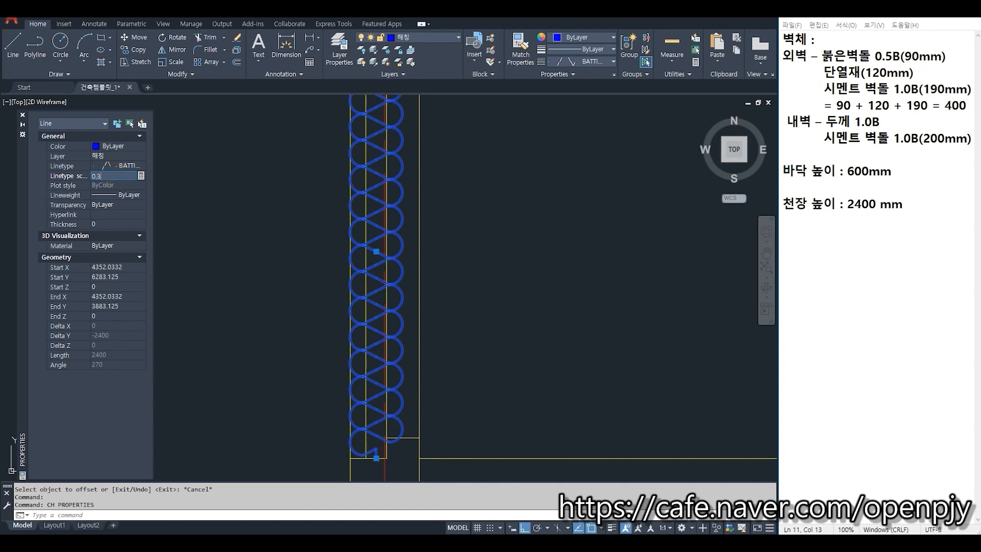
text(0.36)
key(Return)
scroll(403, 153, up, 4)
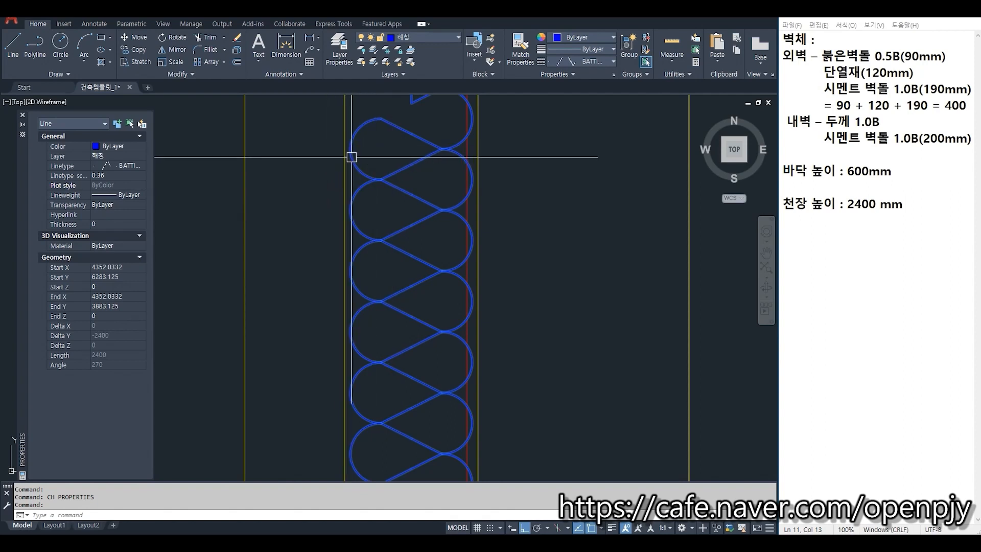
click(119, 176)
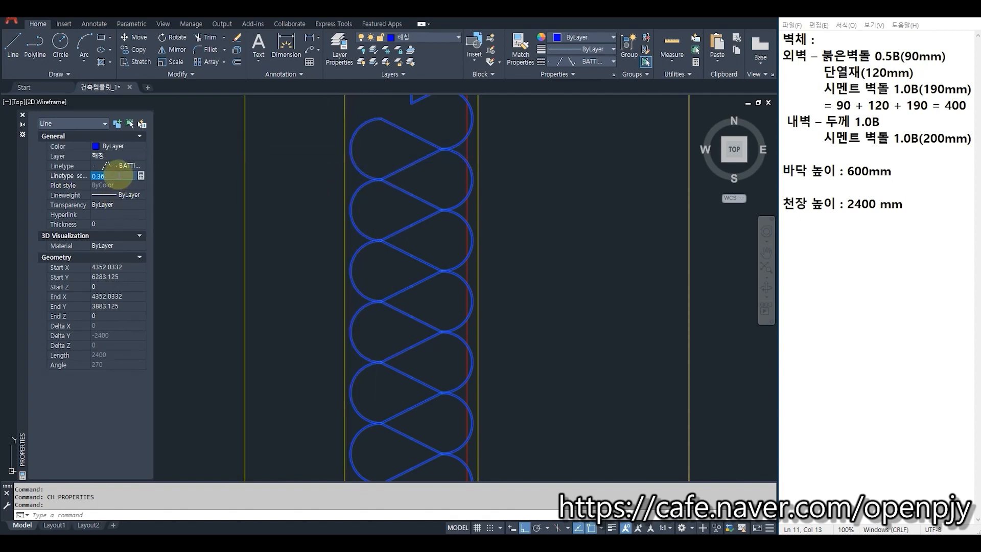
key(Return)
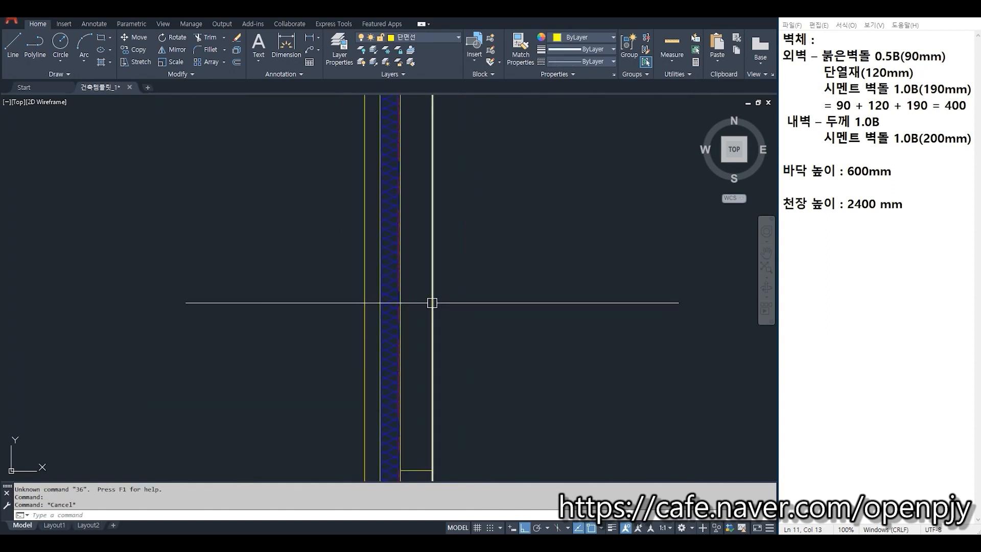
Step: Hatch the red brick and cement brick layers with a user-defined pattern at 60 spacing and angle 0
scroll(441, 307, down, 2)
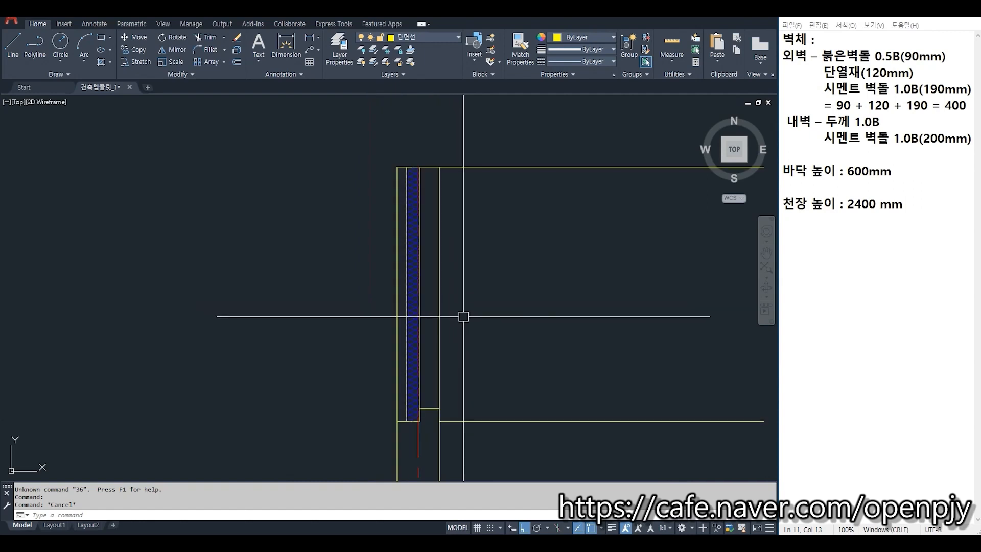
text(h)
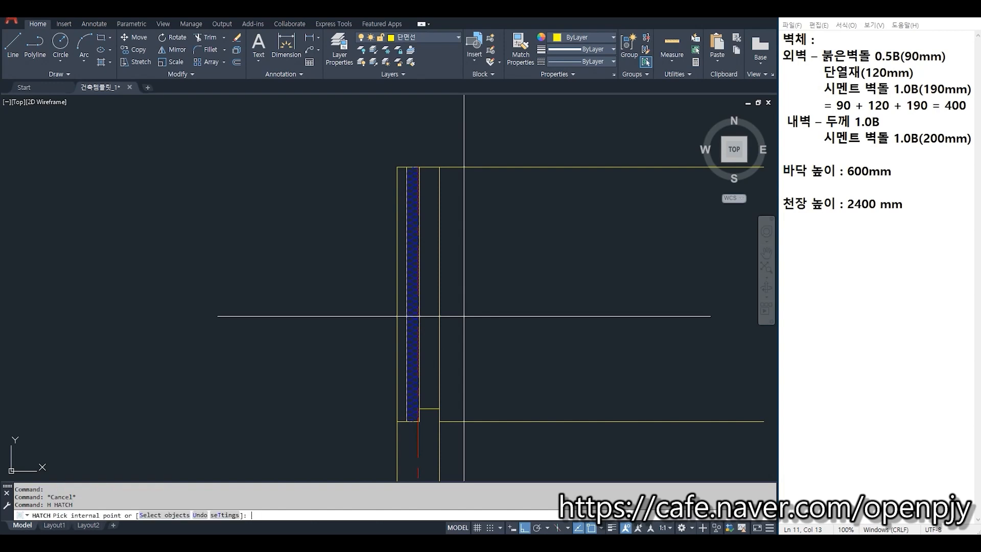
key(space)
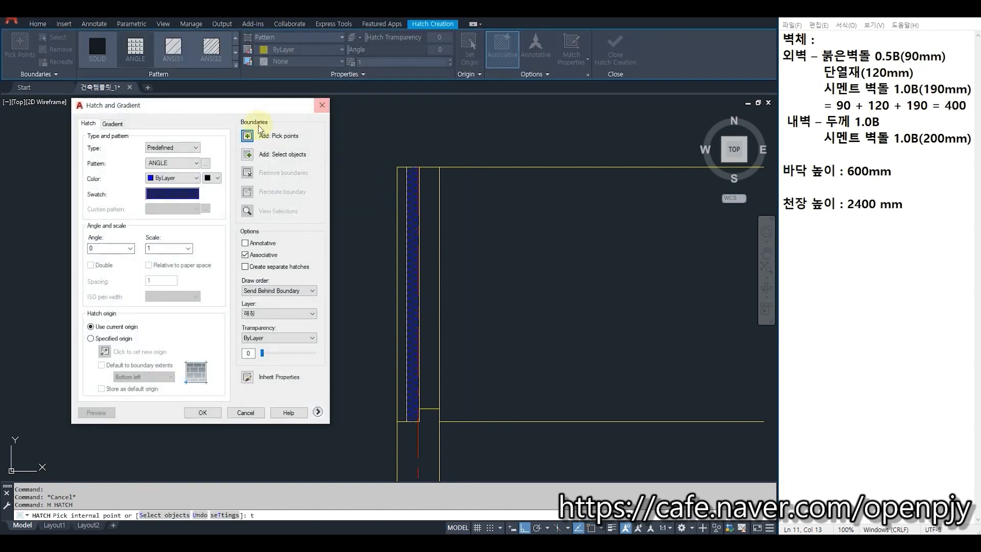
click(184, 164)
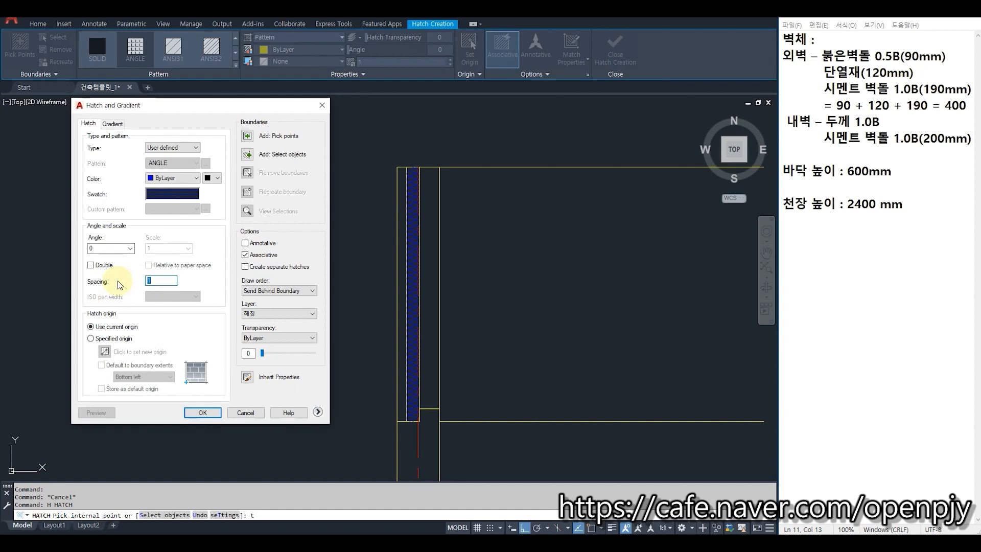
click(247, 136)
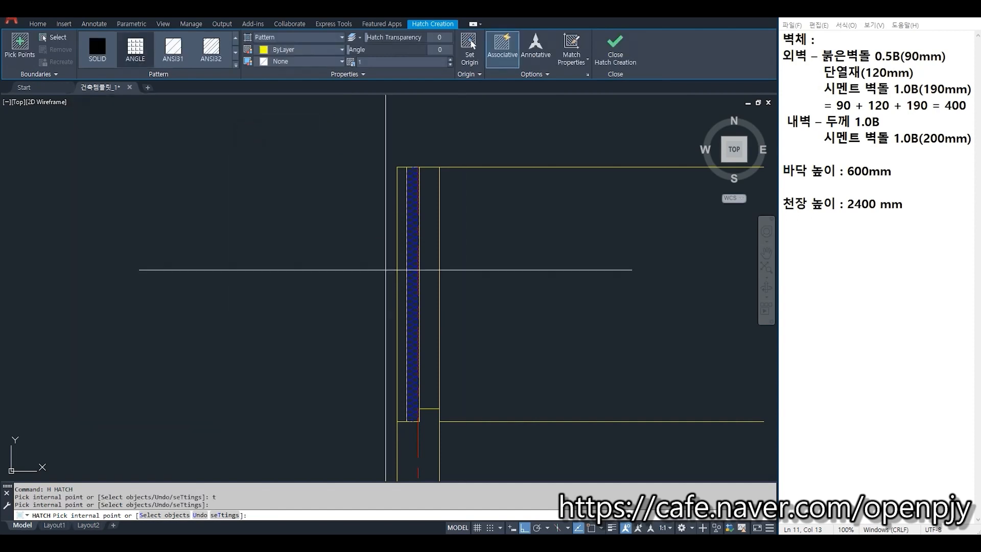
click(403, 299)
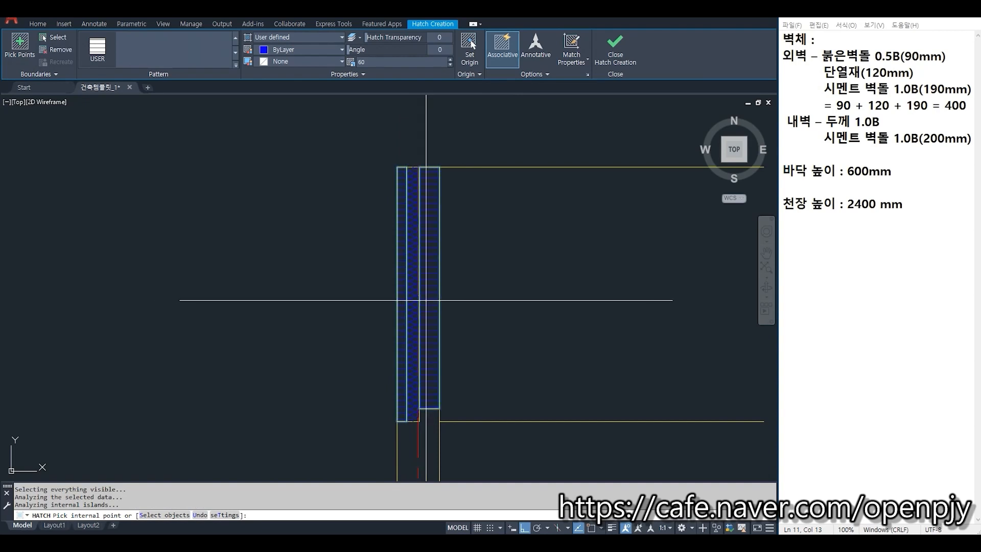
key(Return)
key(Escape)
Step: Move the horizontal brick-course hatch to the 단면선 layer
click(432, 232)
click(428, 37)
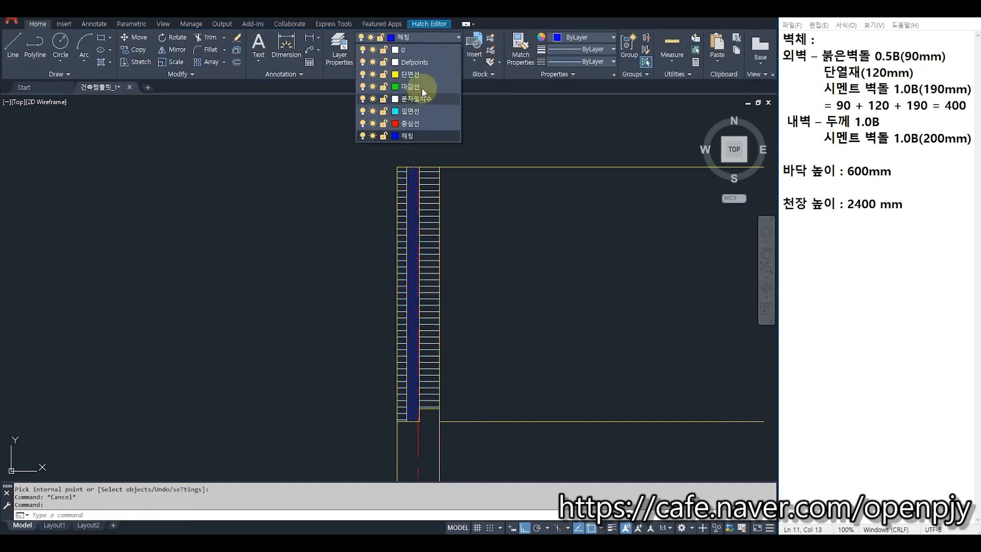
click(412, 74)
key(Escape)
Step: Hatch both brick layers with the predefined ANSI31 pattern at scale 10 on the 해칭 layer
scroll(443, 376, up, 2)
mouse_move(497, 377)
middle_down()
mouse_move(480, 398)
mouse_move(460, 360)
middle_up()
scroll(470, 366, down, 2)
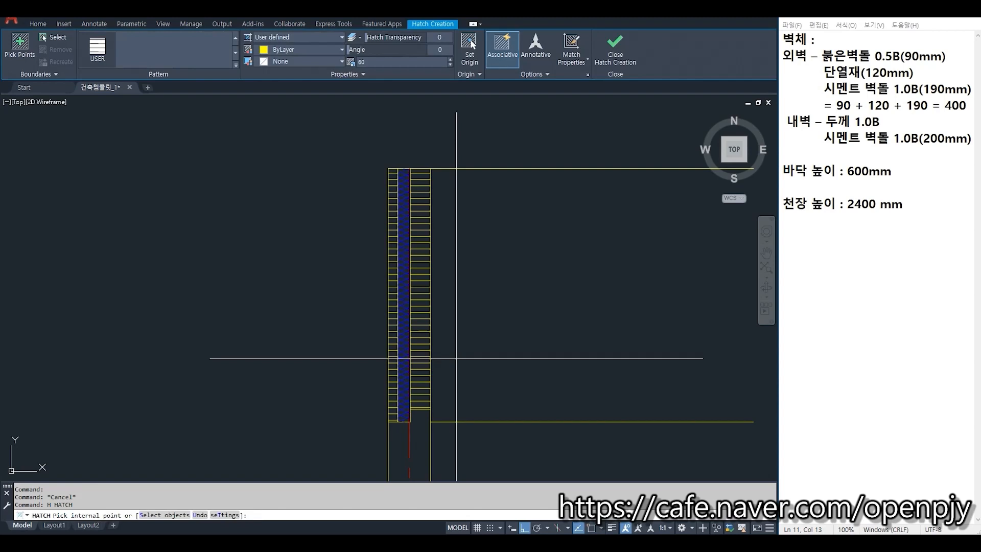
key(Return)
click(173, 147)
click(196, 163)
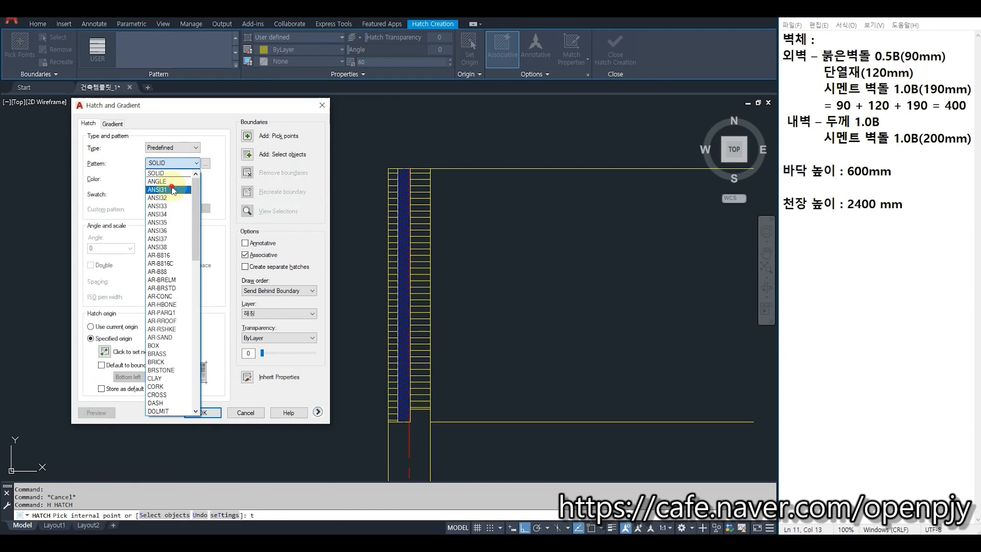
click(173, 190)
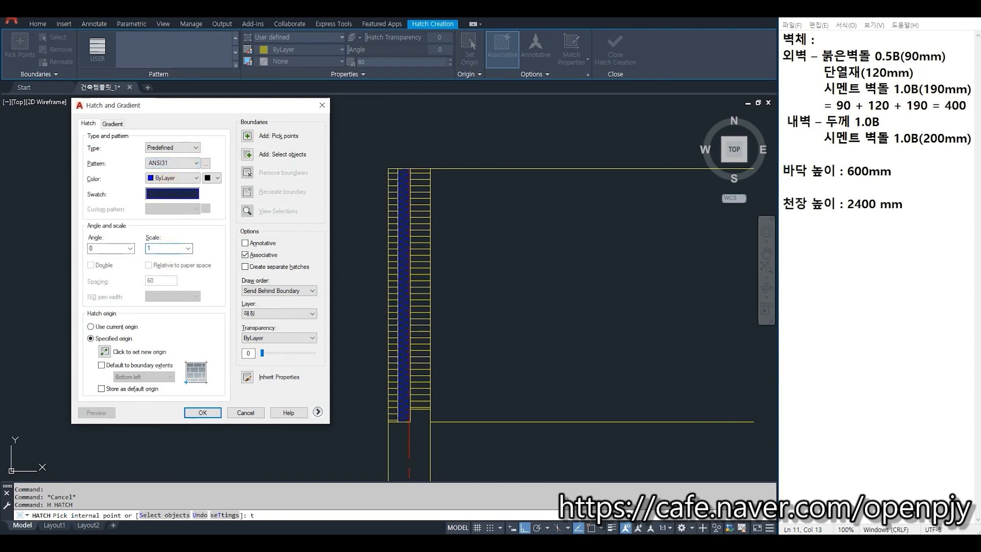
text(0)
key(Return)
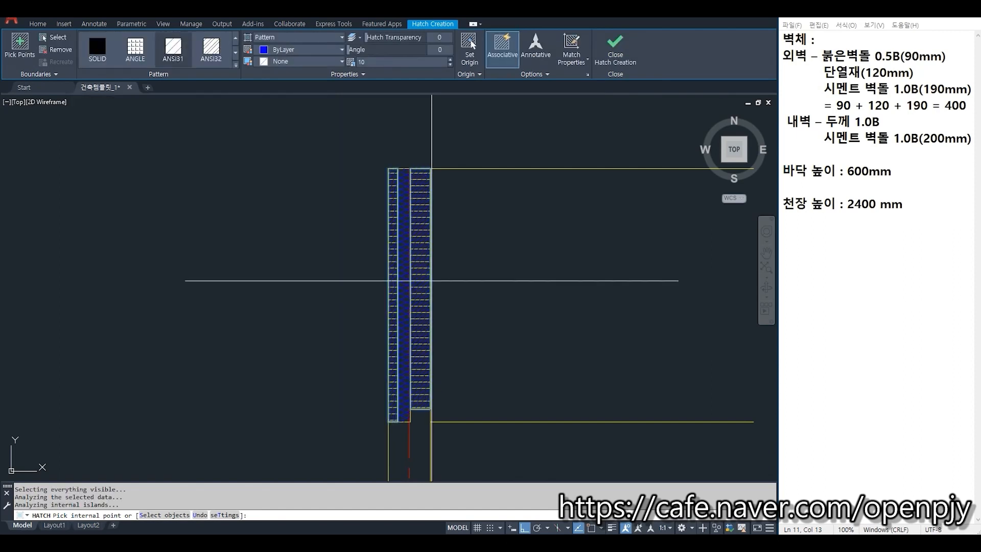
click(614, 49)
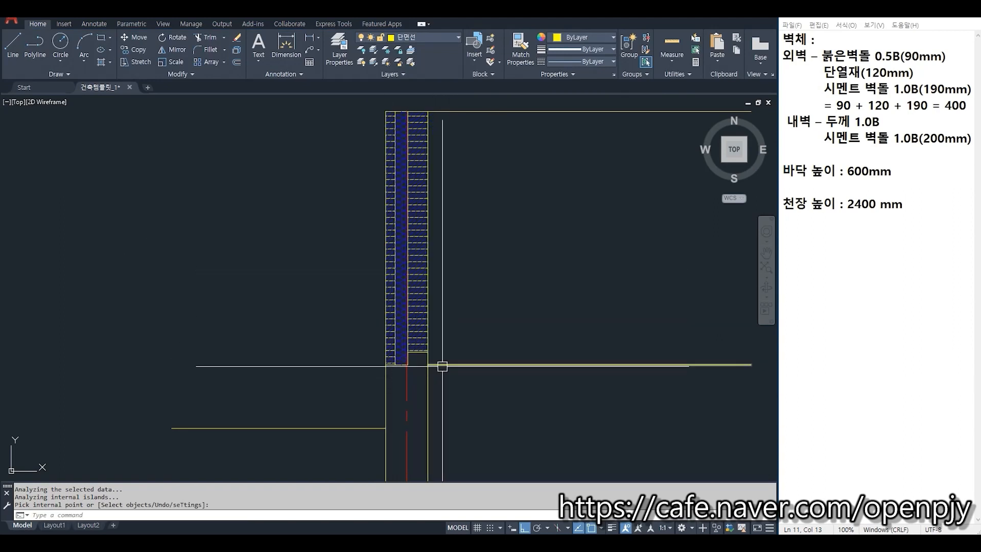
Step: Set the origin of the brick-course hatch to the lower outer corner of the red brick layer
scroll(427, 356, up, 4)
scroll(329, 374, up, 4)
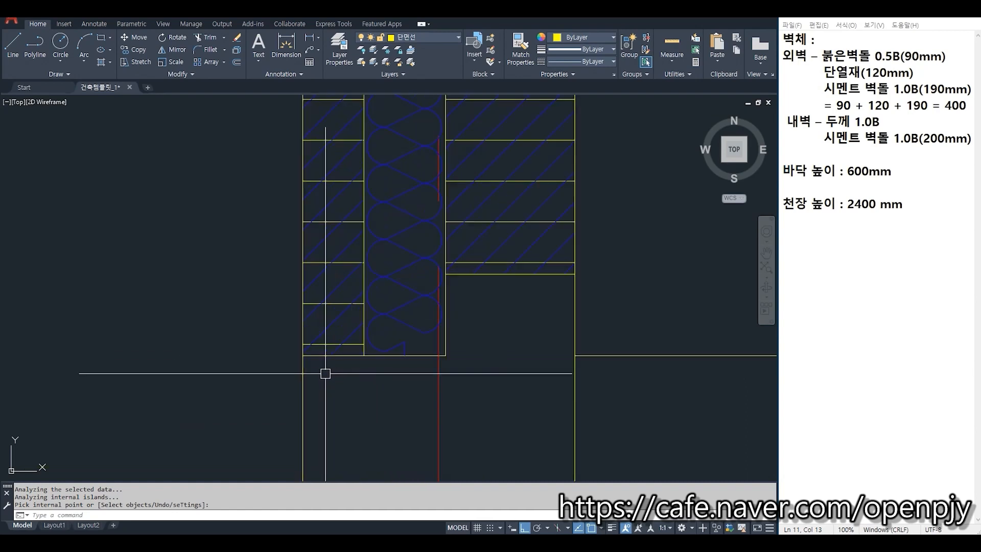
key(Return)
click(325, 345)
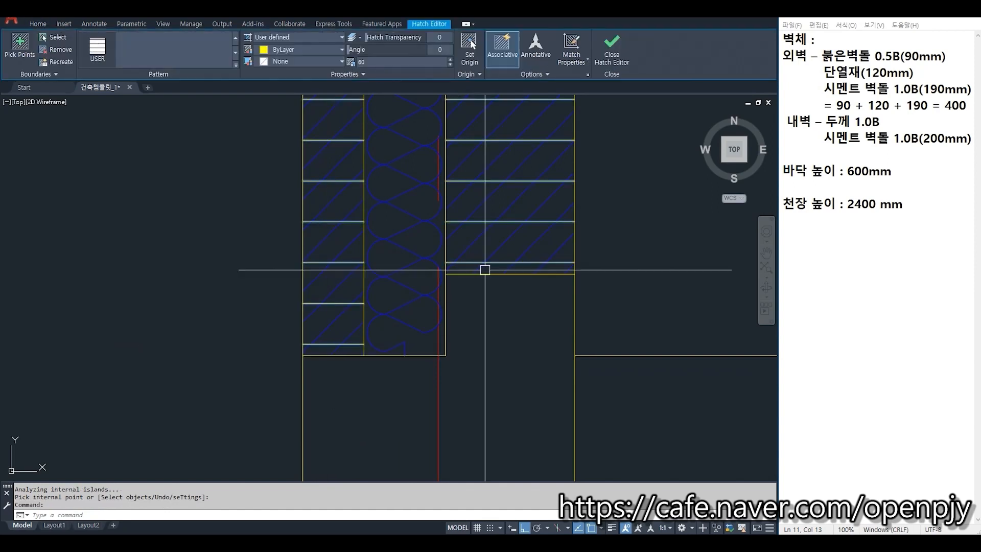
click(489, 52)
click(468, 47)
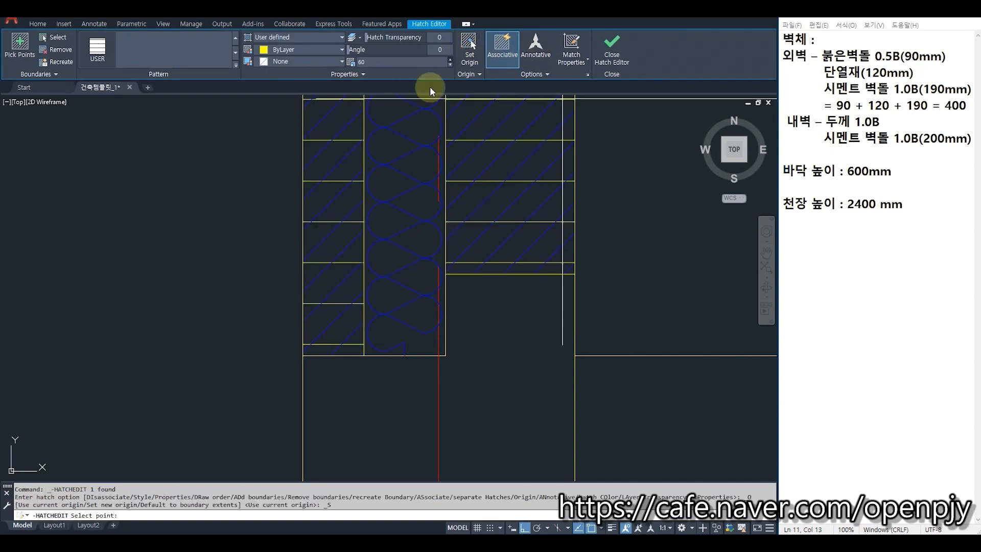
click(301, 354)
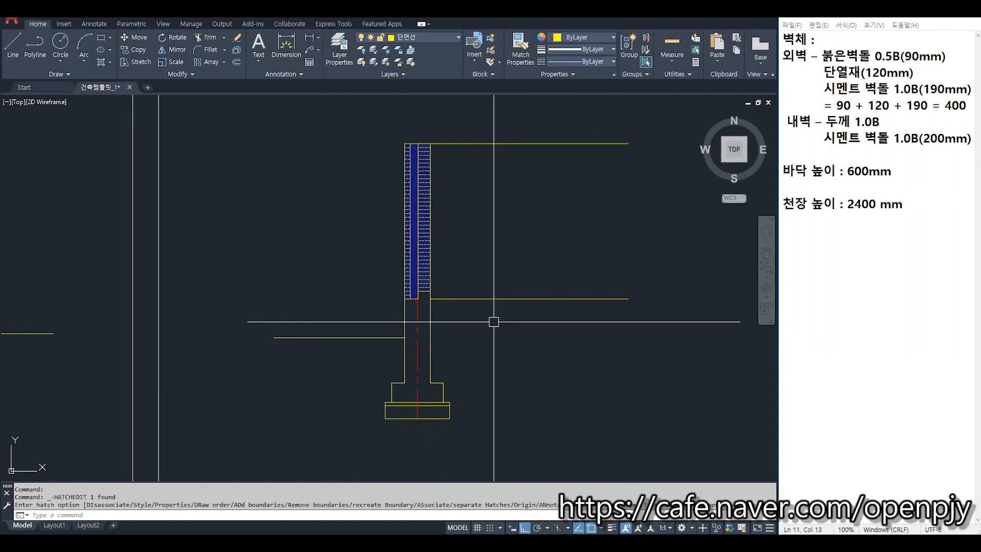
Step: Offset the outer wall's centre line 3500 mm toward the interior for the inner wall
text(o)
key(Return)
text(350)
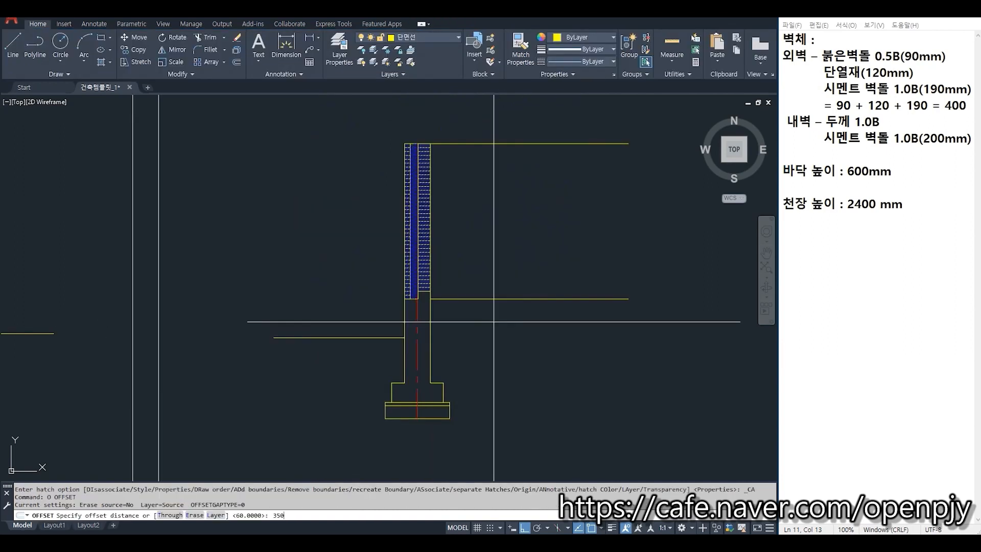
key(Return)
click(418, 323)
click(525, 335)
key(Escape)
middle_drag(661, 339, 559, 350)
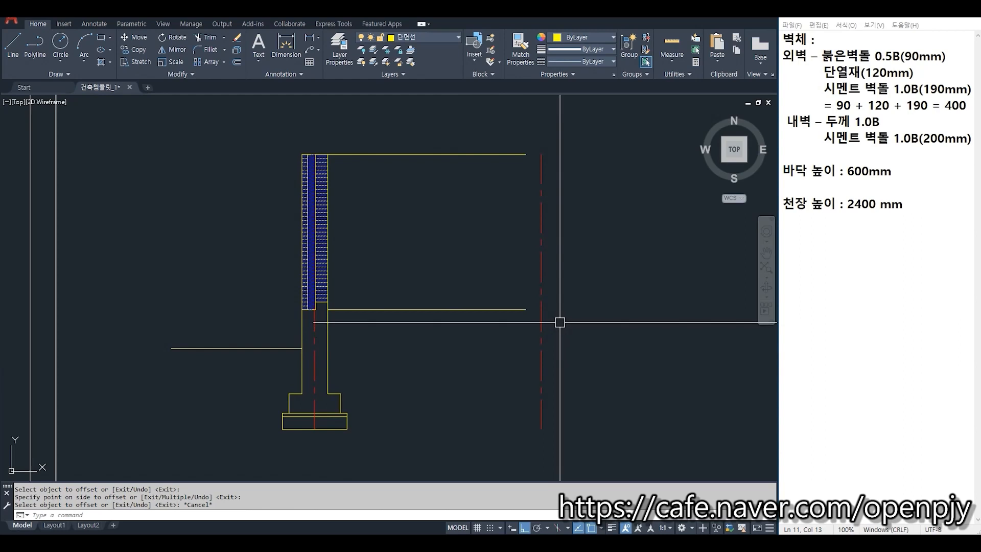
Step: Stretch the interior ends of the ceiling line and floor line horizontally beyond the inner wall's centre line
click(514, 154)
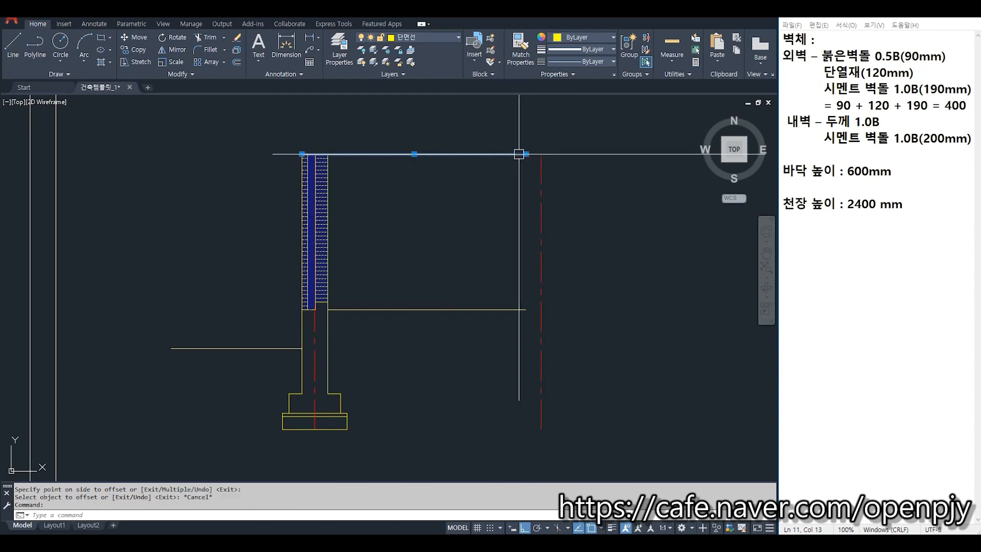
click(526, 154)
click(594, 154)
key(Escape)
click(493, 309)
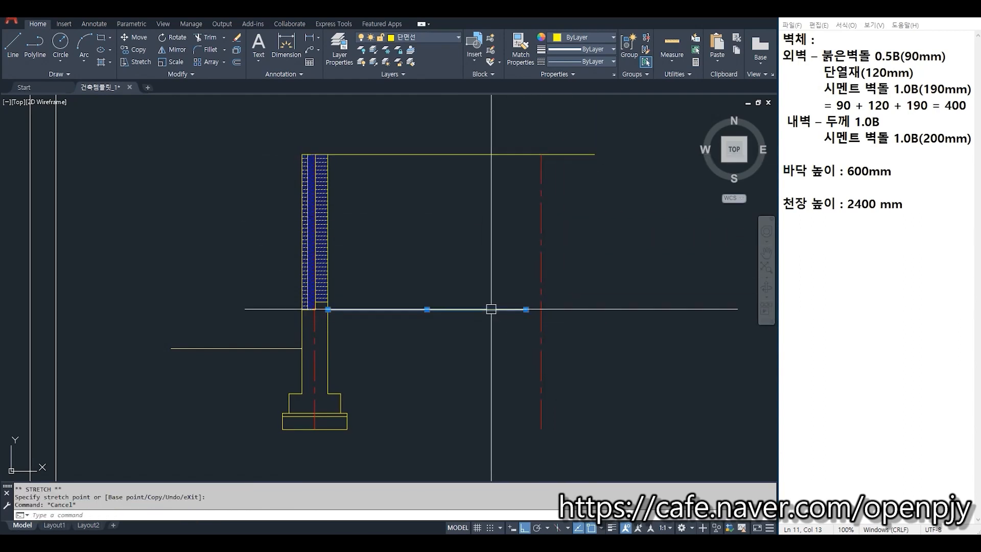
click(527, 310)
click(628, 309)
key(Escape)
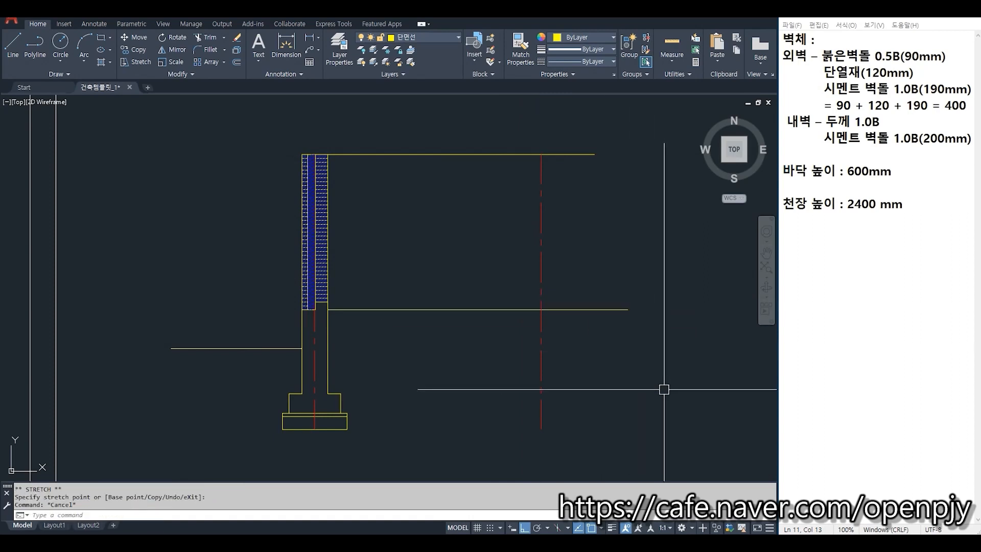
Step: Offset the inner wall's centre line 100 mm to each side to form its two faces
middle_drag(650, 403, 645, 377)
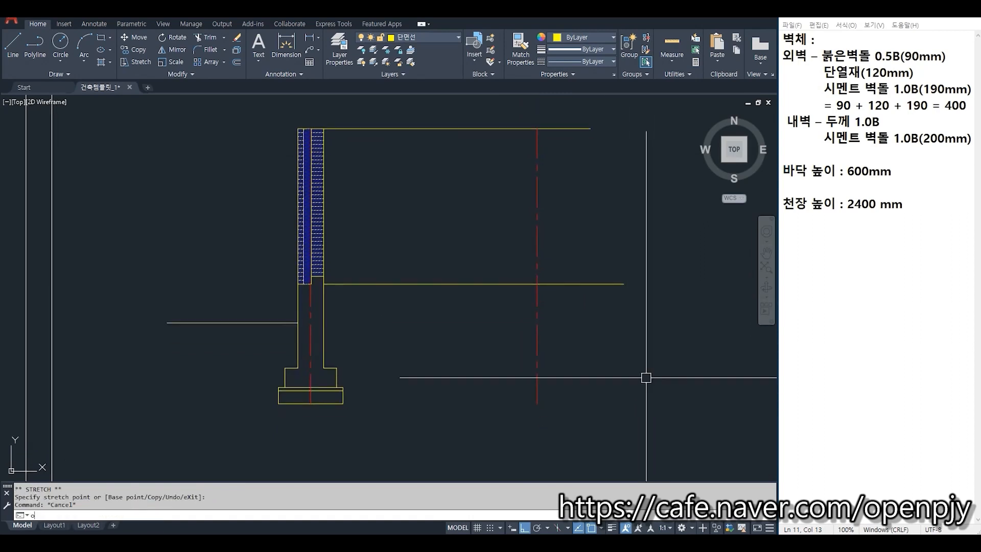
key(Return)
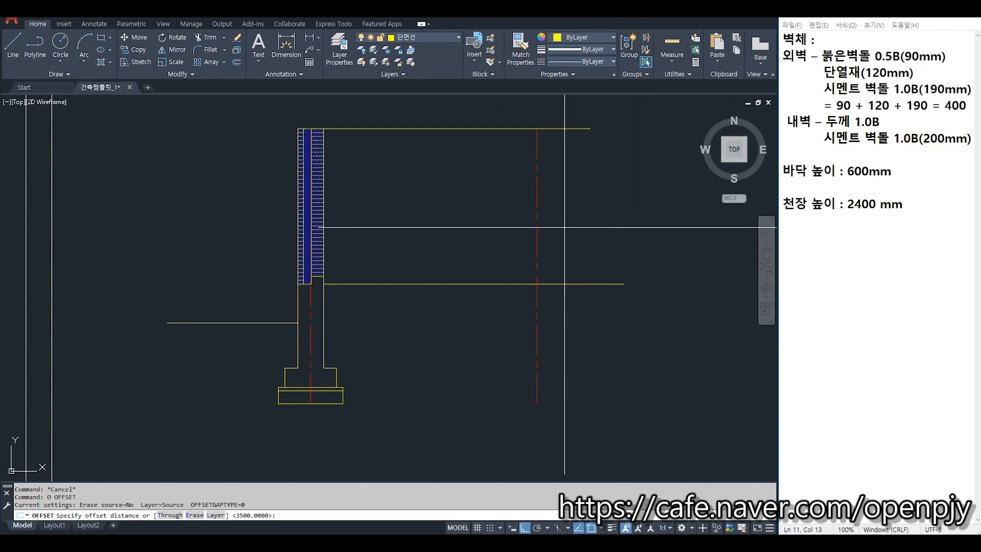
text(00)
click(537, 237)
click(548, 240)
click(537, 240)
click(506, 239)
key(Escape)
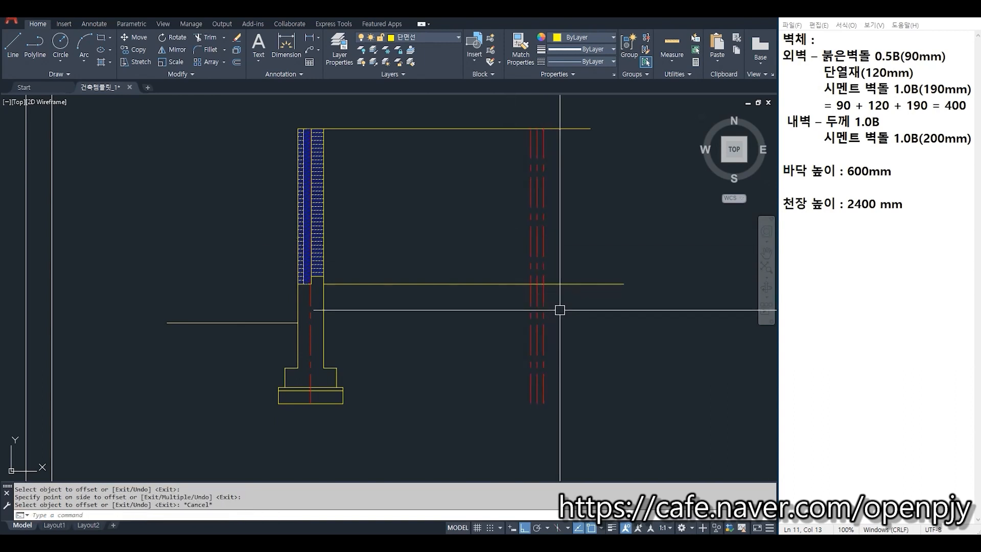
Step: Match the two inner wall face lines to the properties of the floor line
click(566, 281)
click(541, 307)
click(531, 309)
key(Escape)
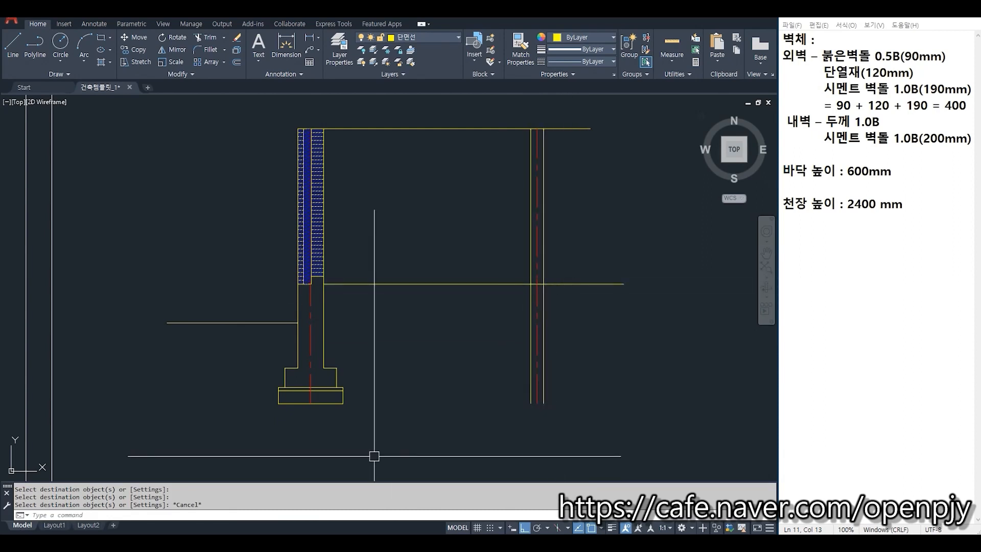
Step: Copy the outer wall's stepped footing to the inner wall, aligning the wall-footing corner with the inner wall's outer-side face
text(co)
key(Return)
click(247, 354)
click(470, 443)
key(Return)
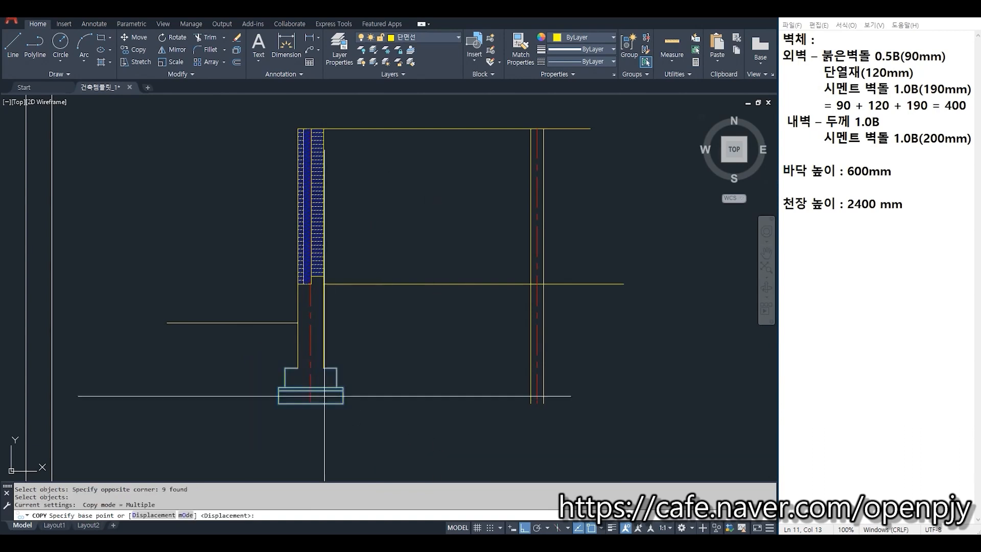
click(298, 368)
click(531, 367)
key(Escape)
Step: Stretch the far half of the copied footing inward so its top step meets the inner wall's face
scroll(574, 388, up, 3)
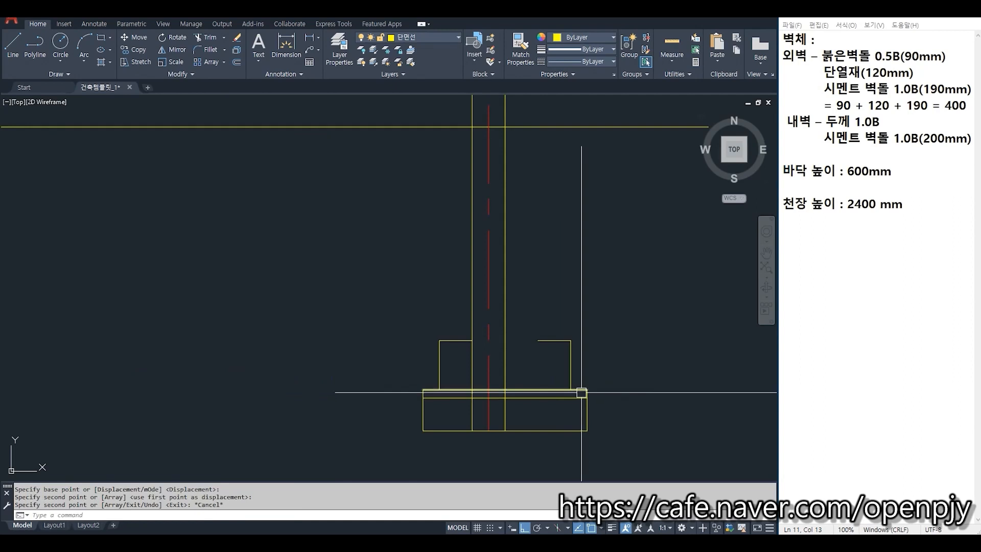
text(s)
key(Return)
click(623, 448)
click(527, 313)
key(Return)
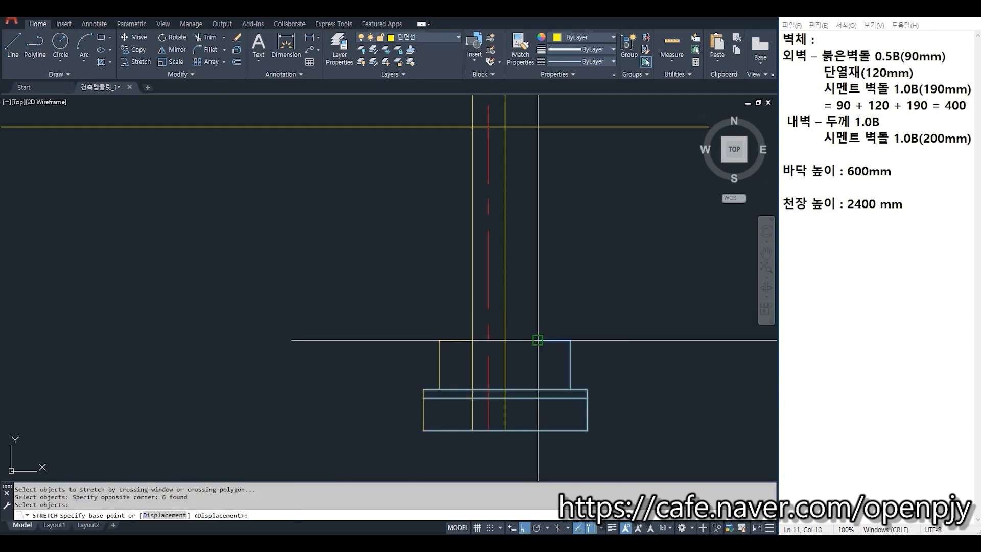
click(537, 340)
key(Escape)
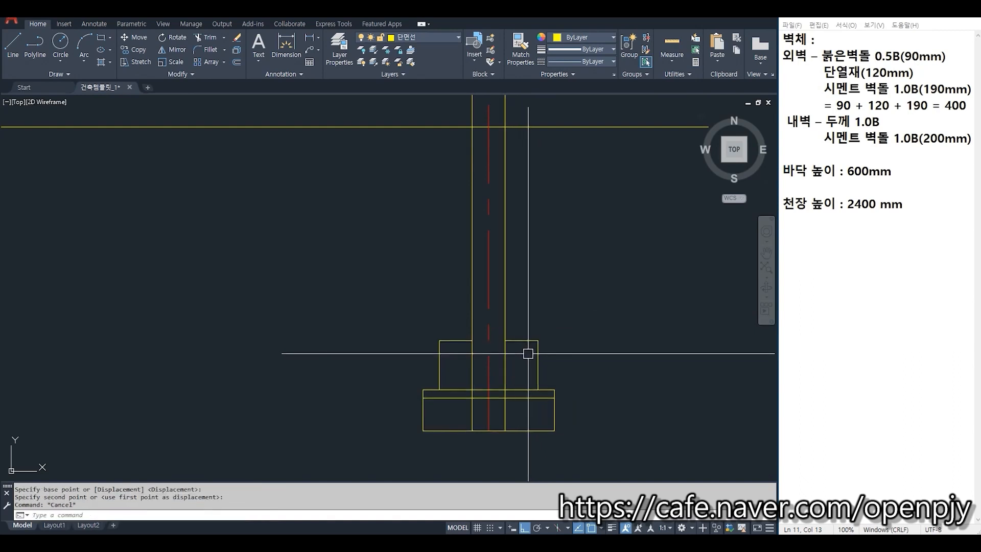
Step: Trim the inner wall's face lines below the footing's top, using the two top step lines as cutting edges
text(tr)
key(Return)
click(521, 341)
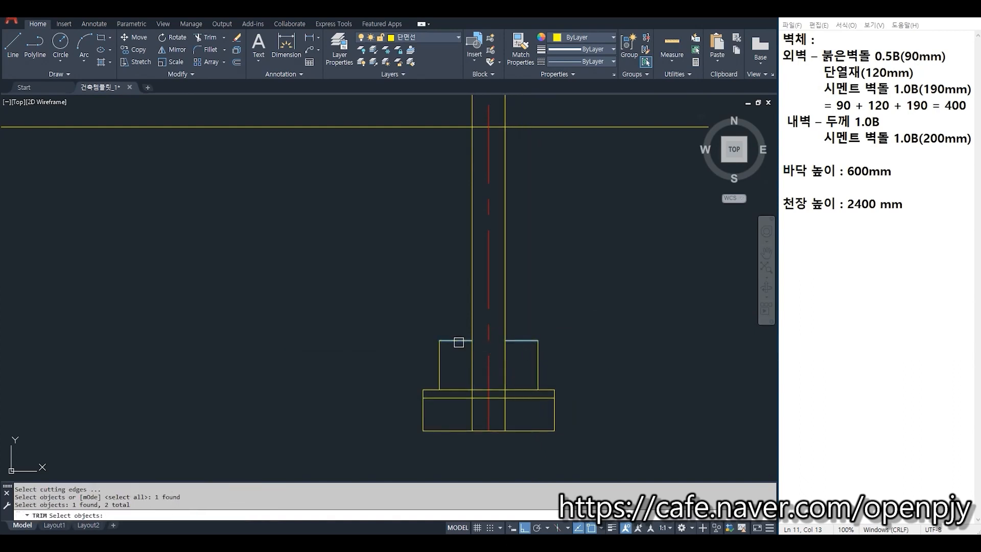
key(Return)
click(471, 350)
key(Escape)
scroll(562, 416, down, 4)
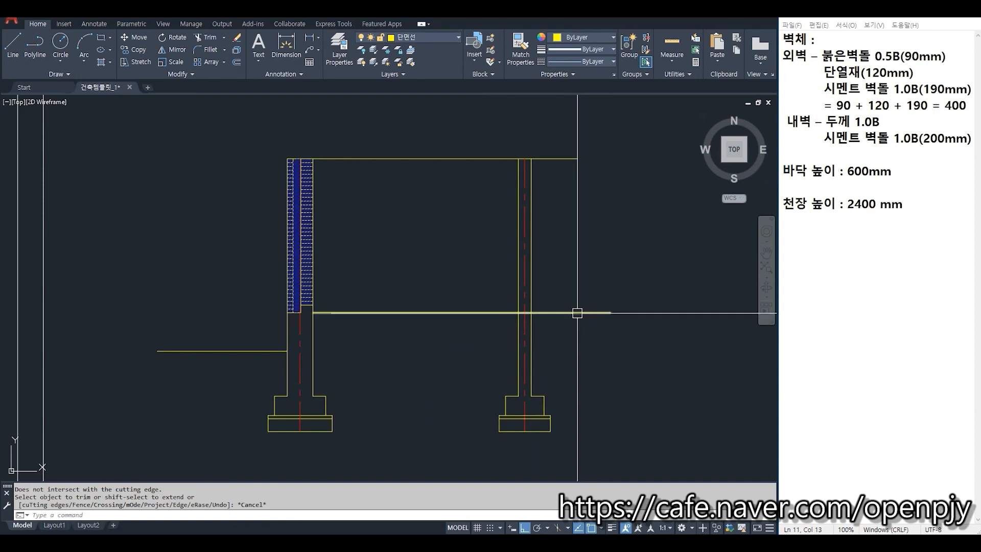
Step: Hatch the inner wall between floor and ceiling with a user-defined pattern at 60 spacing, with its origin at the lower-left wall corner
scroll(554, 272, up, 3)
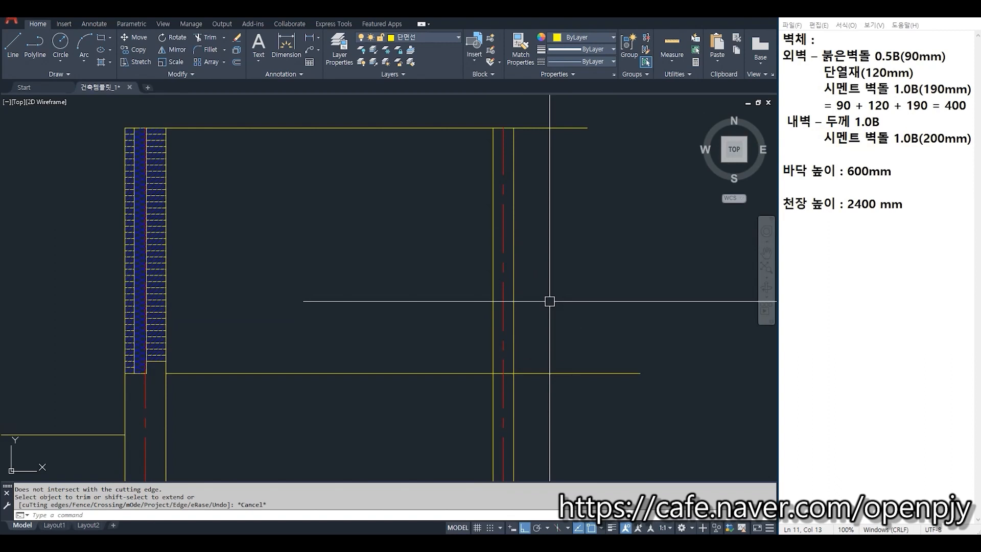
key(Return)
click(296, 37)
click(273, 81)
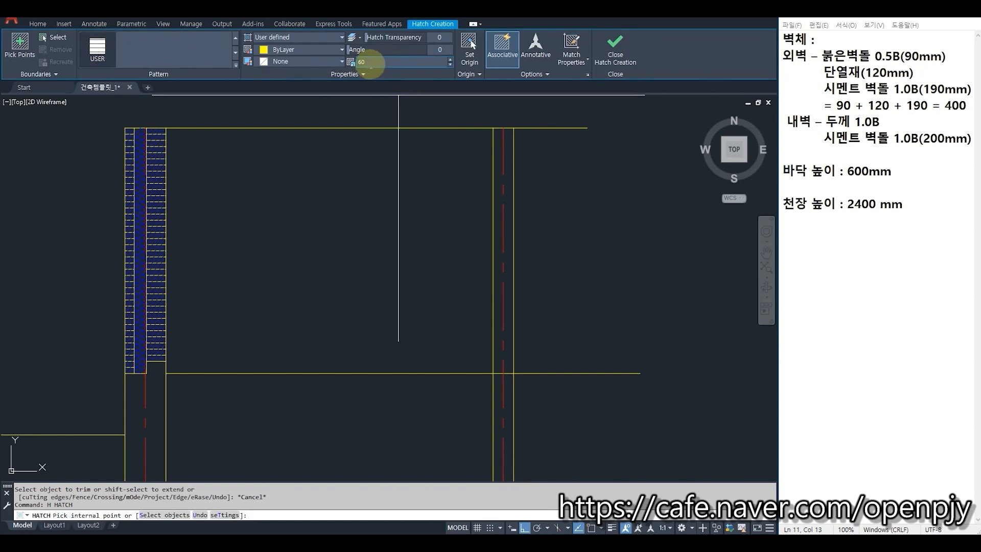
click(499, 333)
scroll(513, 334, up, 6)
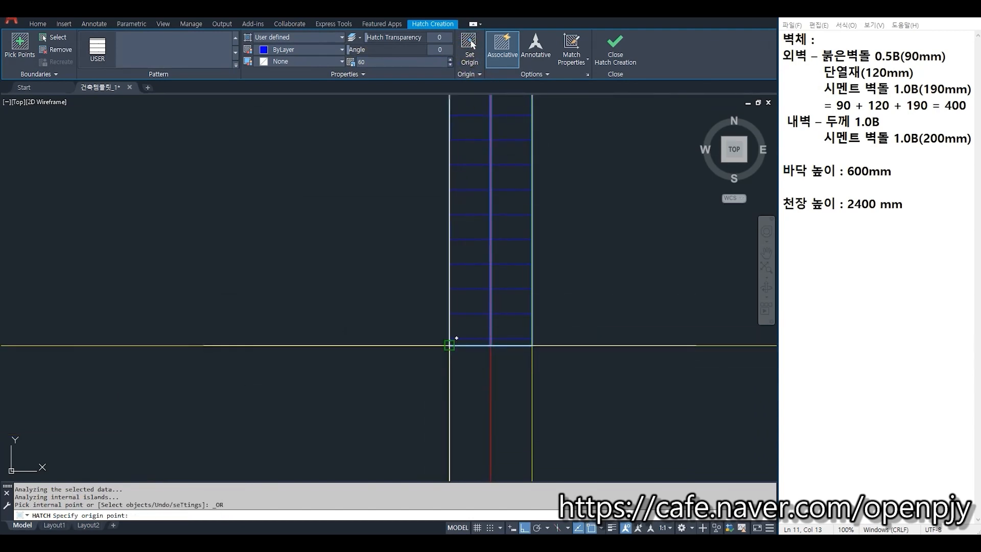
click(450, 344)
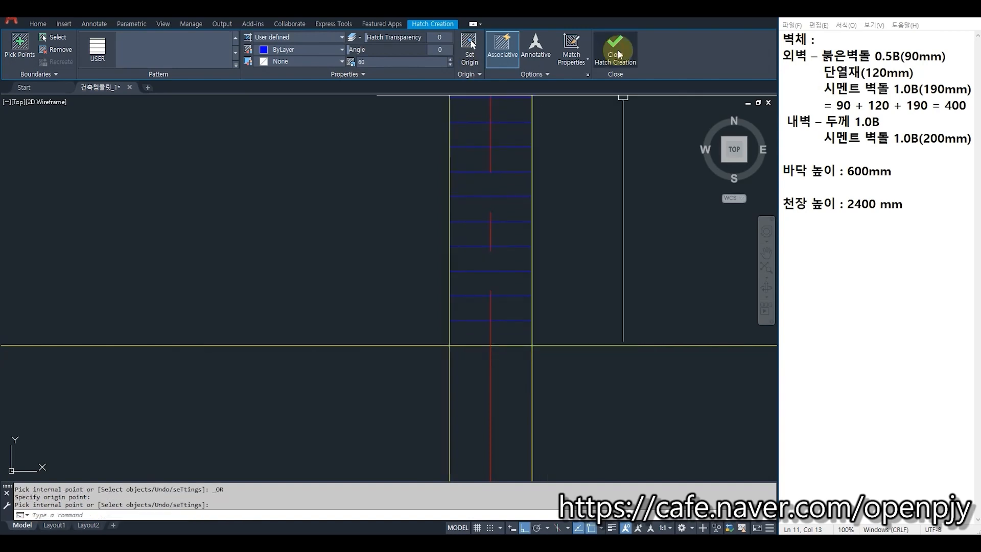
right_click(425, 364)
Step: Match the inner wall's brick-course hatch to the properties of the floor line
click(390, 346)
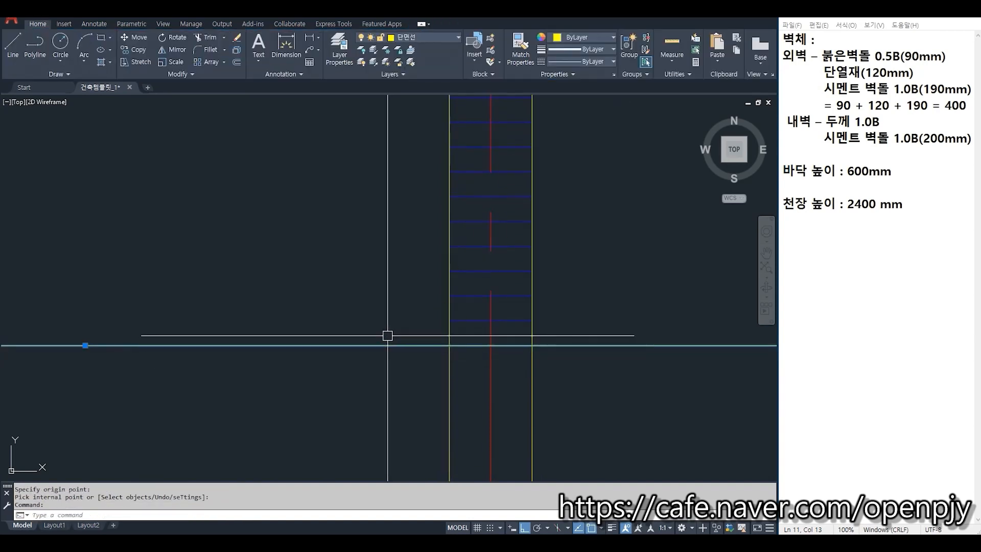
text(ma)
key(Return)
key(Escape)
scroll(466, 321, down, 5)
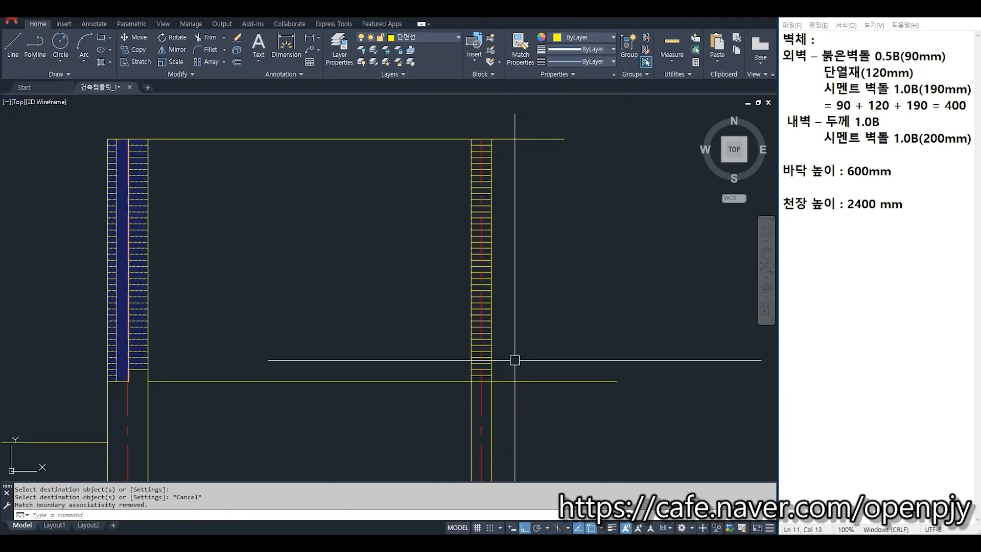
Step: Hatch both halves of the inner wall with the predefined ANSI31 pattern at scale 10 on the 해칭 layer
text(h)
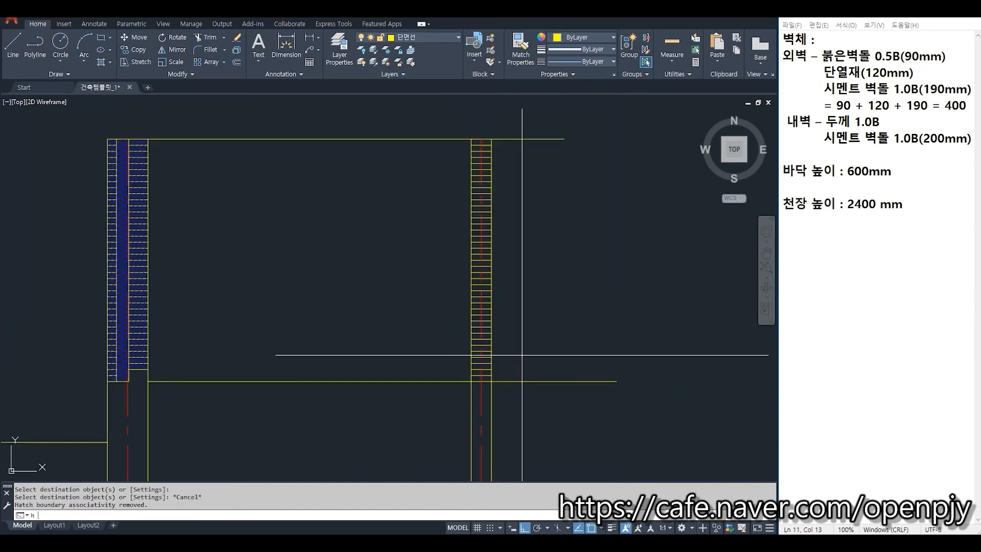
key(Return)
text(t)
key(Return)
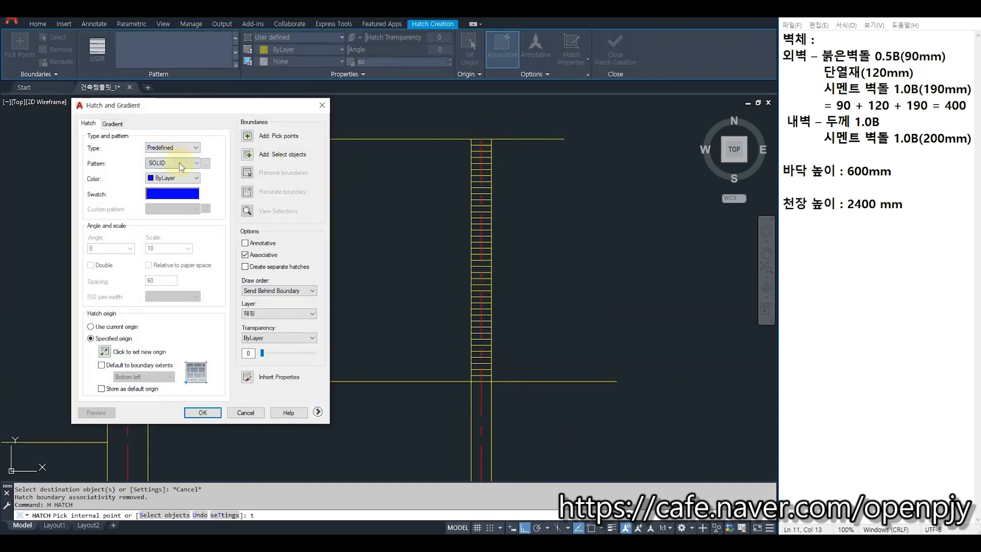
click(179, 164)
click(160, 189)
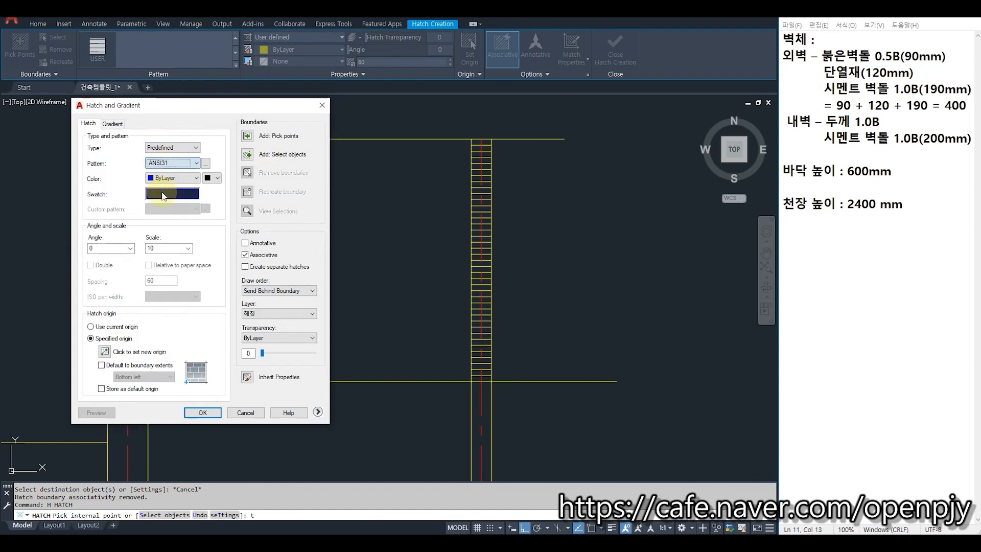
click(248, 136)
click(486, 296)
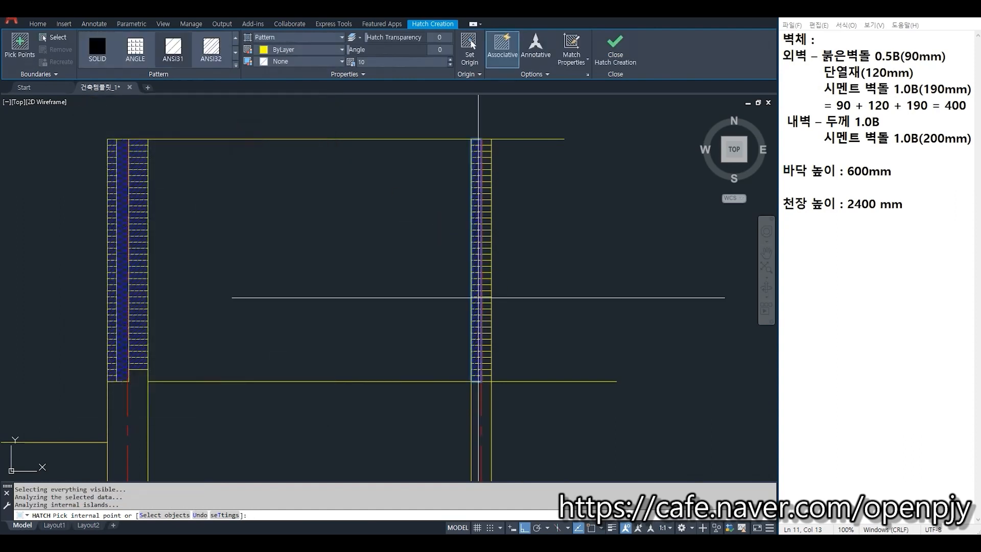
click(616, 55)
middle_drag(363, 344, 424, 316)
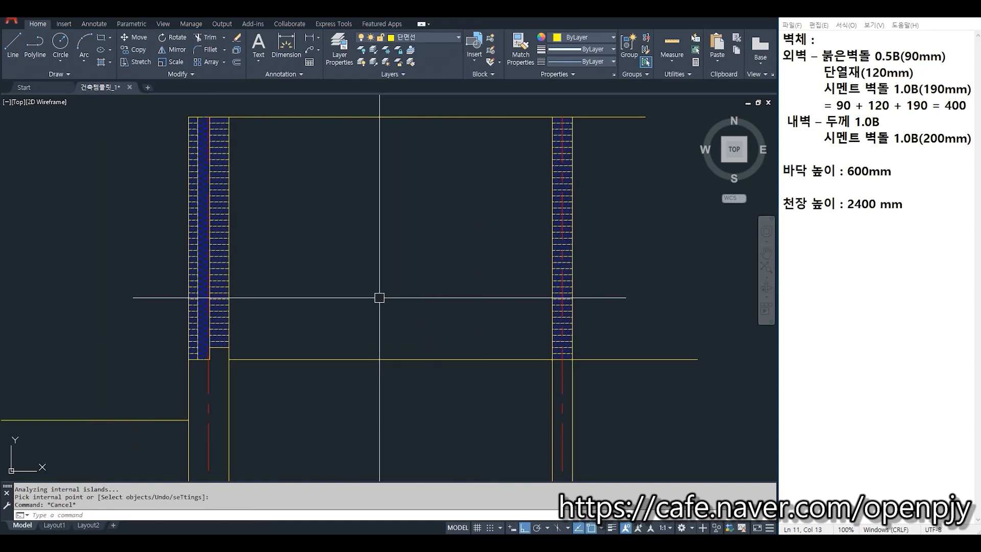
Step: Offset both faces of the inner wall 20 mm outward as finish lines
middle_drag(611, 311, 562, 311)
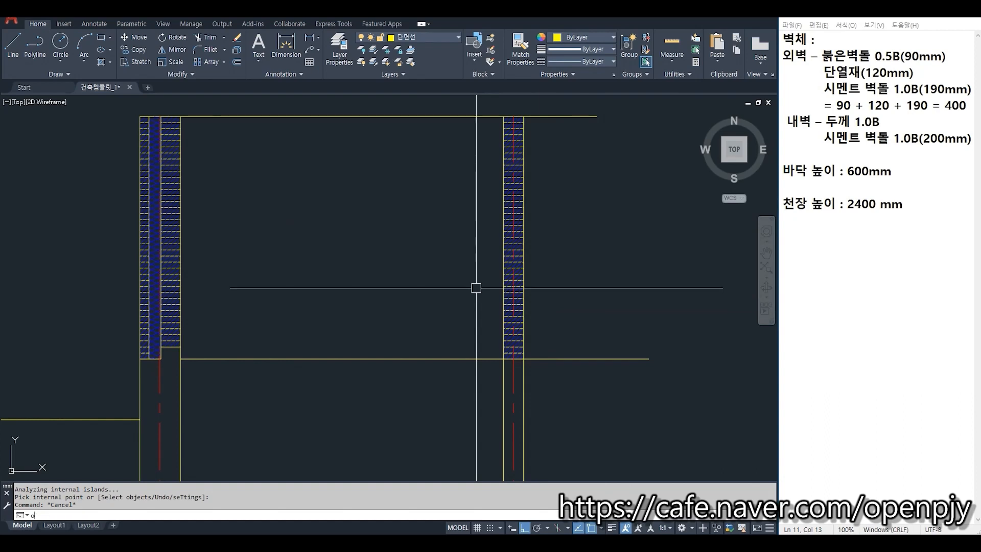
key(Return)
text(20)
key(Return)
scroll(511, 357, up, 5)
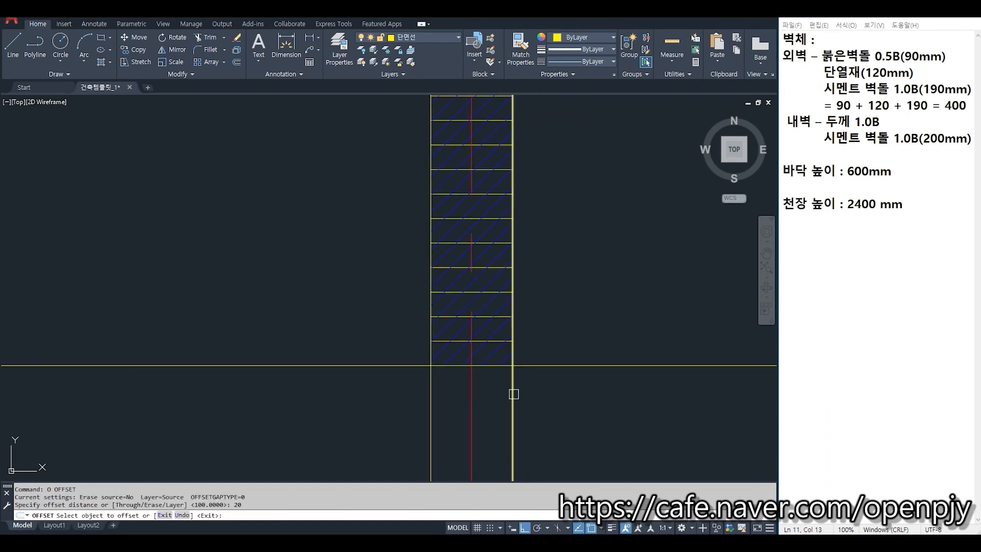
click(432, 386)
click(405, 388)
key(Return)
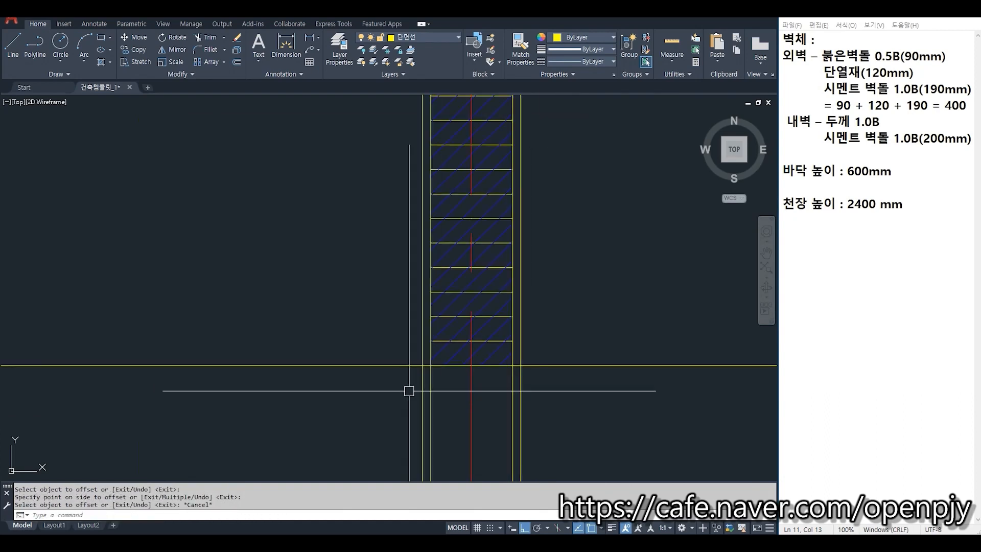
Step: Trim the two inner wall finish lines below the floor line
text(tr)
key(Return)
click(568, 364)
key(Return)
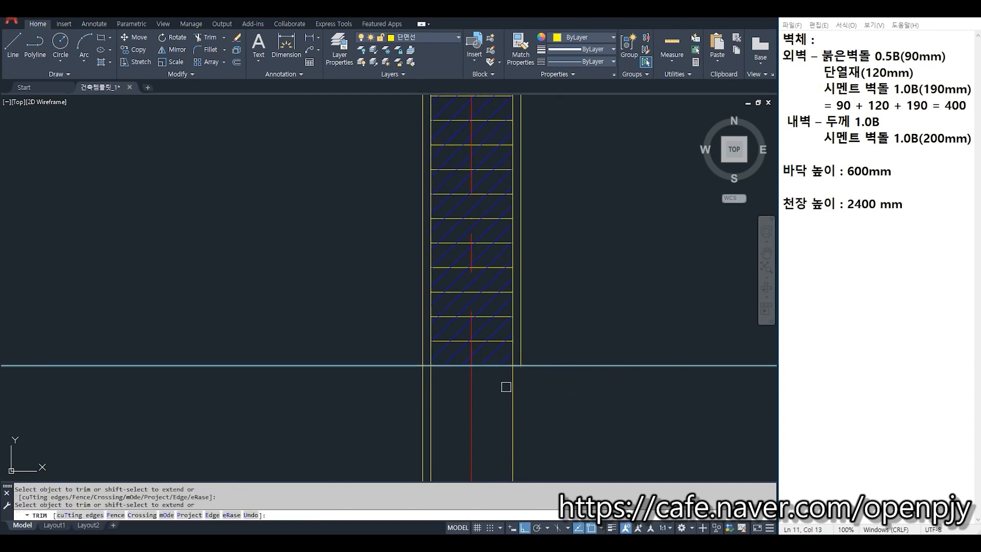
key(Escape)
Step: Finish trimming the inner wall's finish lines at the floor line and put both on the 마감선 layer
click(424, 352)
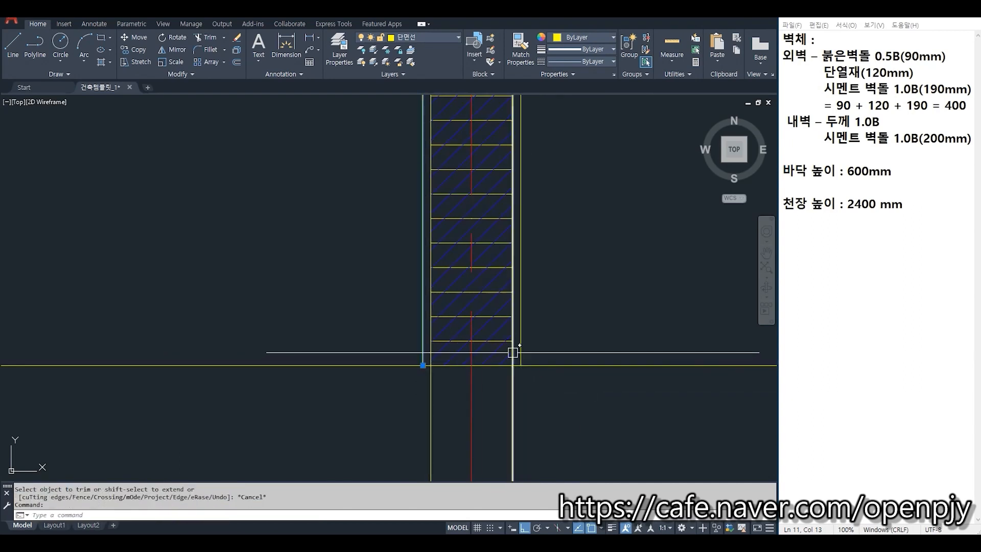
click(522, 348)
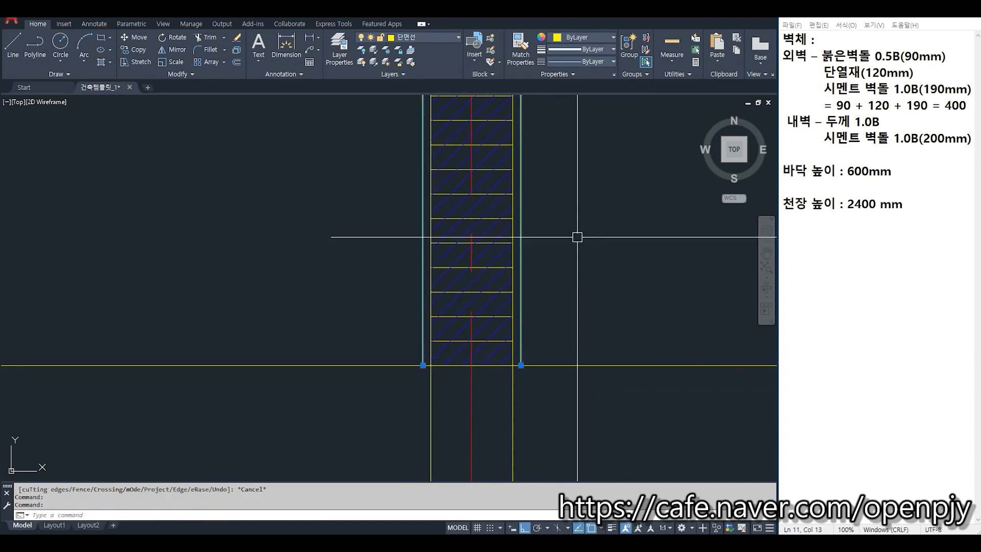
click(449, 36)
click(424, 87)
key(Escape)
Step: Offset the outer wall's room-side face 20 mm toward the room as a finish line
scroll(368, 271, down, 3)
middle_drag(300, 263, 578, 319)
scroll(368, 346, up, 4)
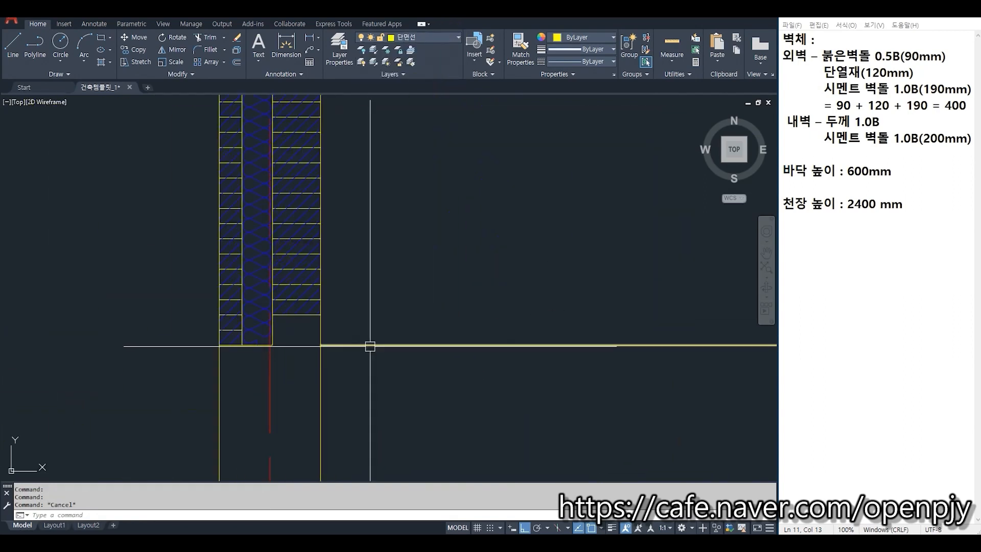
text(0)
key(Return)
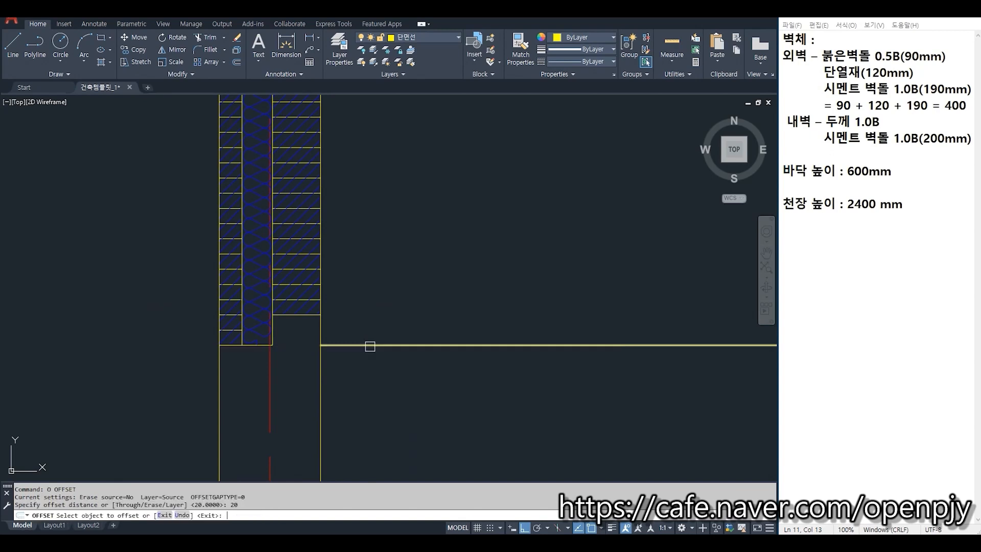
click(316, 332)
click(343, 341)
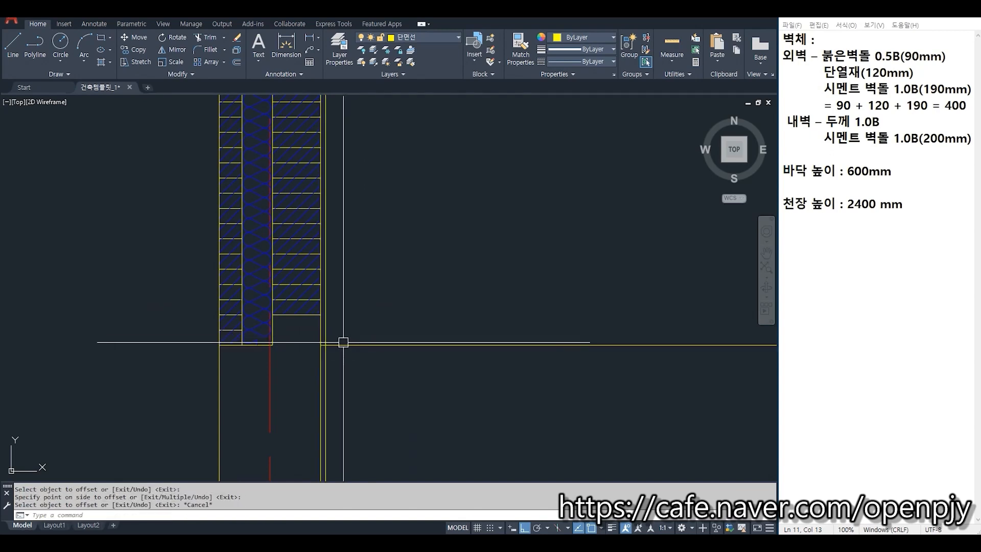
Step: Trim the outer wall's room-side finish line below the floor line
key(Return)
text(tr)
key(Return)
key(Return)
key(Escape)
Step: Put the outer wall's room-side finish line on the 마감선 layer
click(325, 334)
click(443, 35)
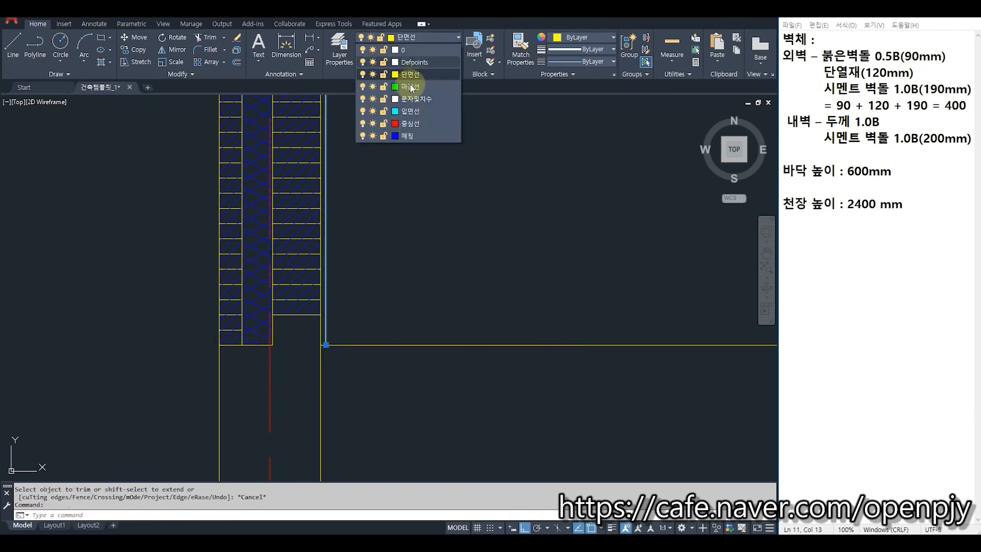
click(425, 80)
key(Escape)
Step: Offset the exterior face of the outer wall's foundation 20 mm outward as a finish line
scroll(403, 407, down, 2)
middle_drag(403, 407, 436, 309)
scroll(285, 352, up, 2)
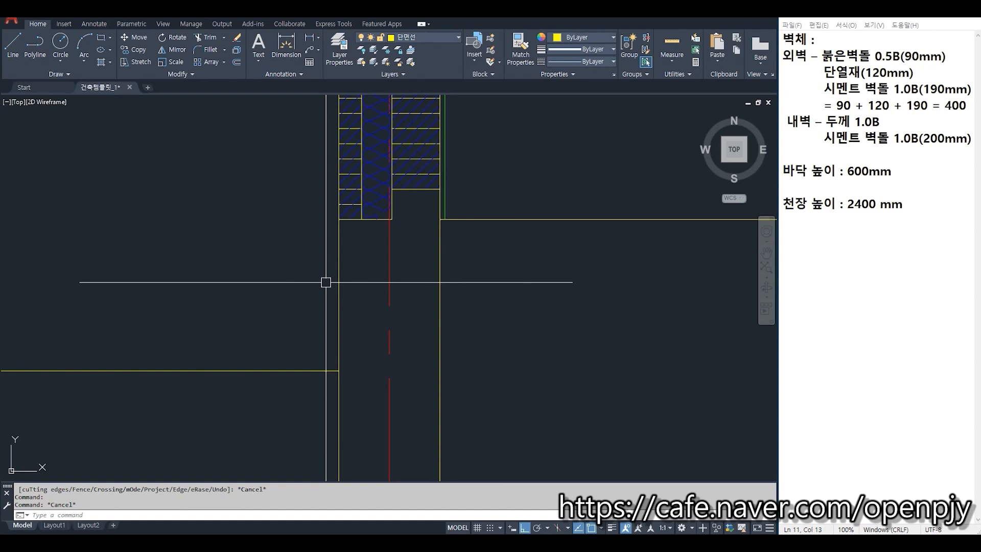
key(Return)
text(20)
key(Return)
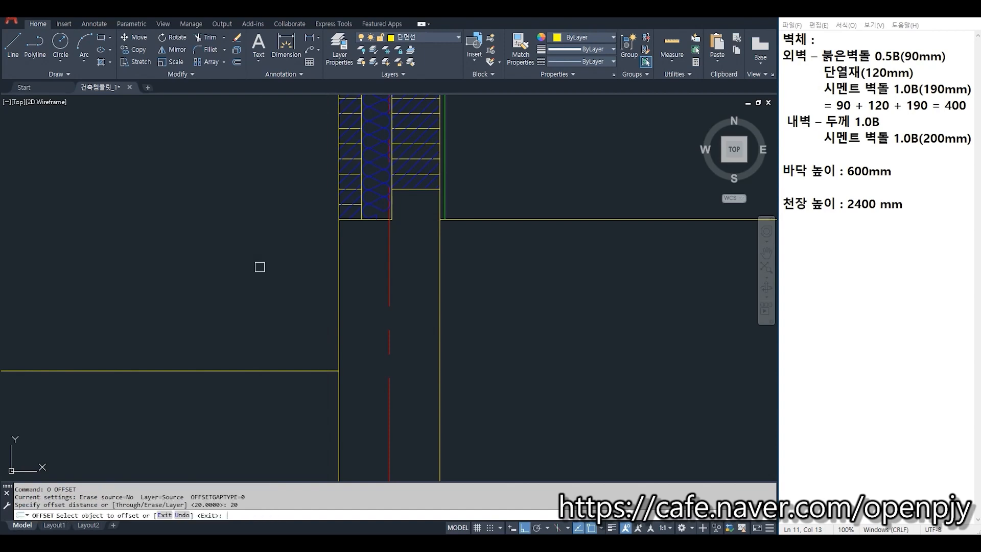
key(Escape)
Step: Draw a short horizontal line from the exterior finish line to the wall corner at the base of the brickwork
text(l)
key(Return)
scroll(357, 221, up, 4)
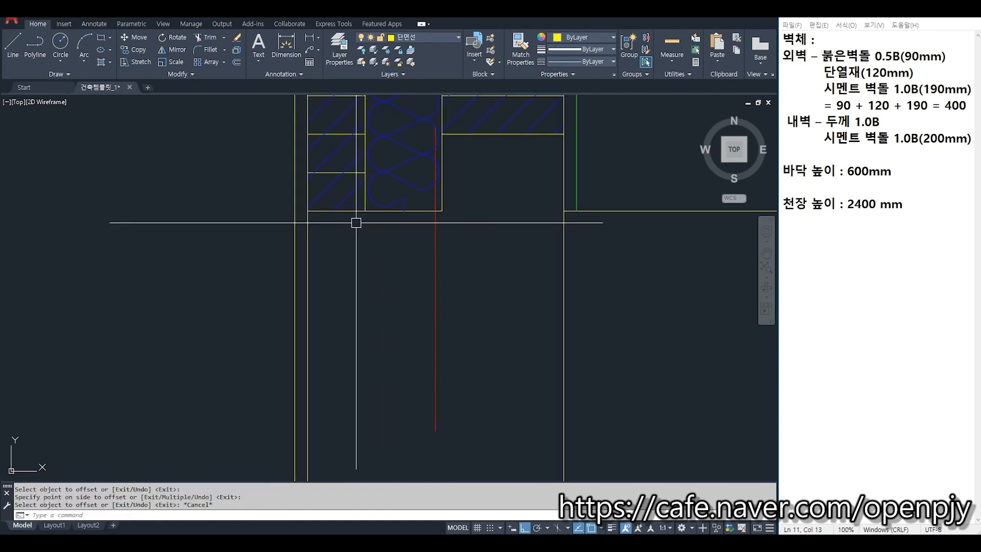
click(295, 210)
click(308, 210)
key(Return)
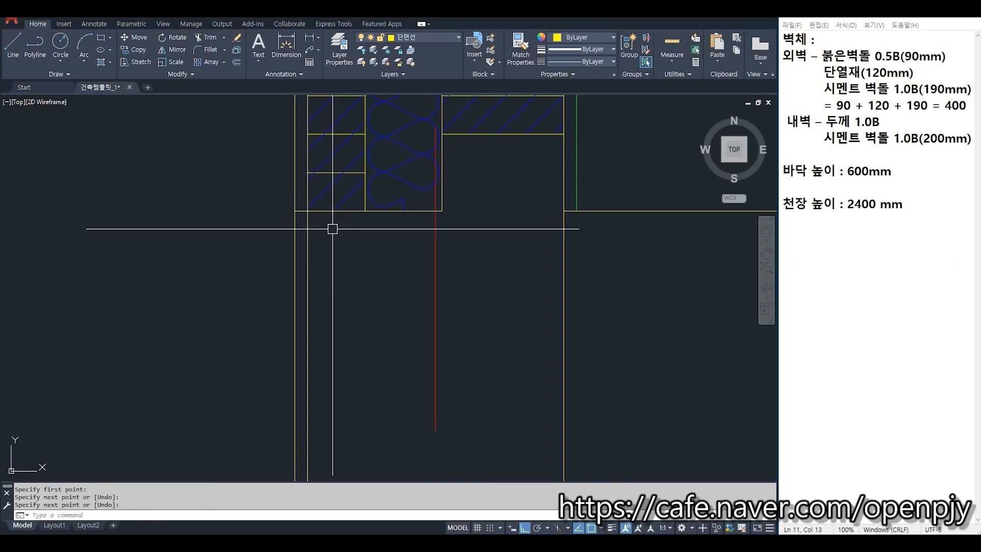
Step: Fillet the short horizontal line and the exterior finish line into a clean corner
text(f)
key(Return)
scroll(306, 210, up, 2)
click(289, 219)
key(Escape)
Step: Put the exterior finish line and its short top line on the 마감선 layer
click(294, 222)
click(277, 202)
click(440, 37)
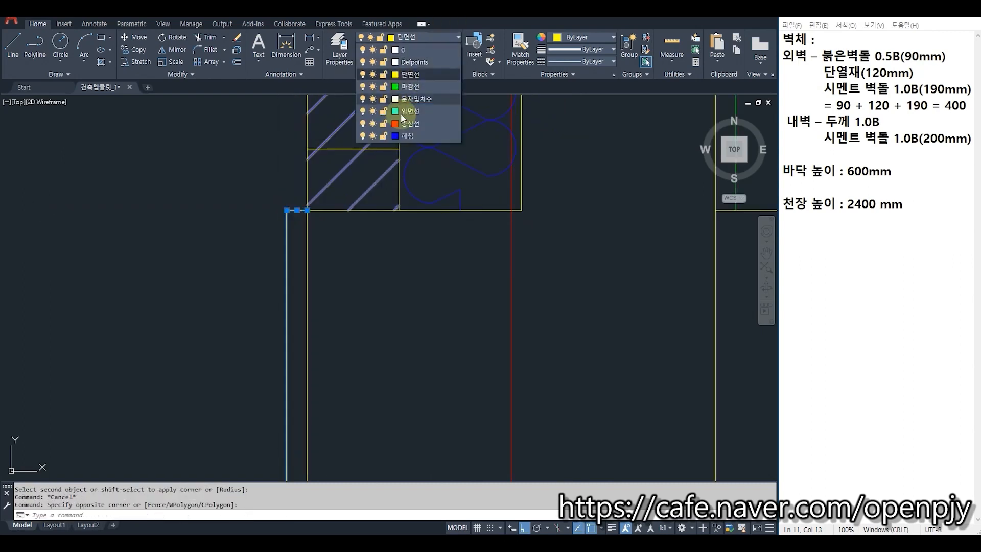
click(415, 89)
key(Escape)
Step: Offset the exterior ground line 200 mm downward
scroll(345, 291, down, 3)
middle_drag(348, 340, 362, 258)
scroll(359, 351, up, 3)
middle_drag(358, 363, 458, 286)
scroll(454, 287, down, 4)
middle_drag(407, 322, 421, 314)
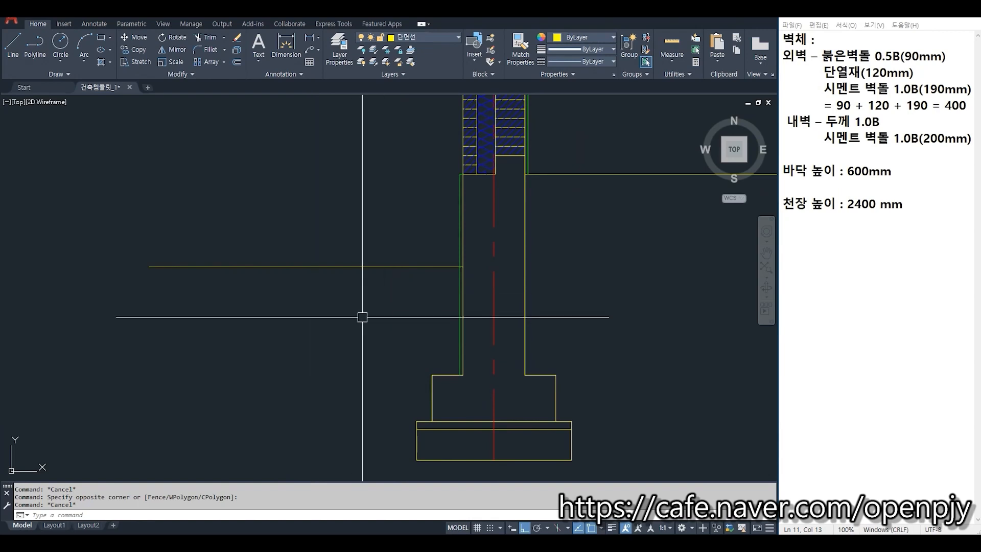
key(Return)
text(20)
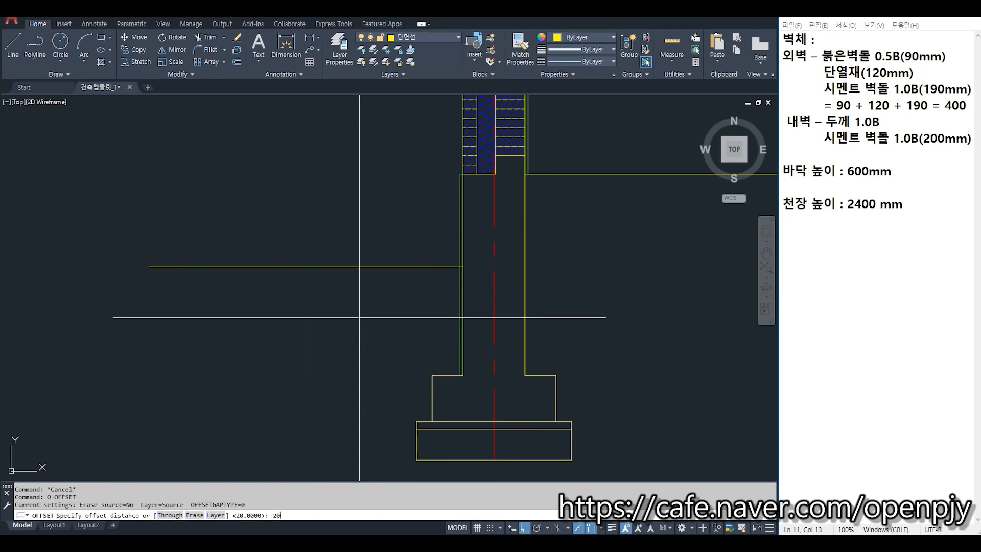
text(0)
key(Return)
click(339, 269)
click(339, 293)
key(Escape)
Step: Trim the ends of both ground lines back to the exterior finish line
scroll(429, 301, up, 4)
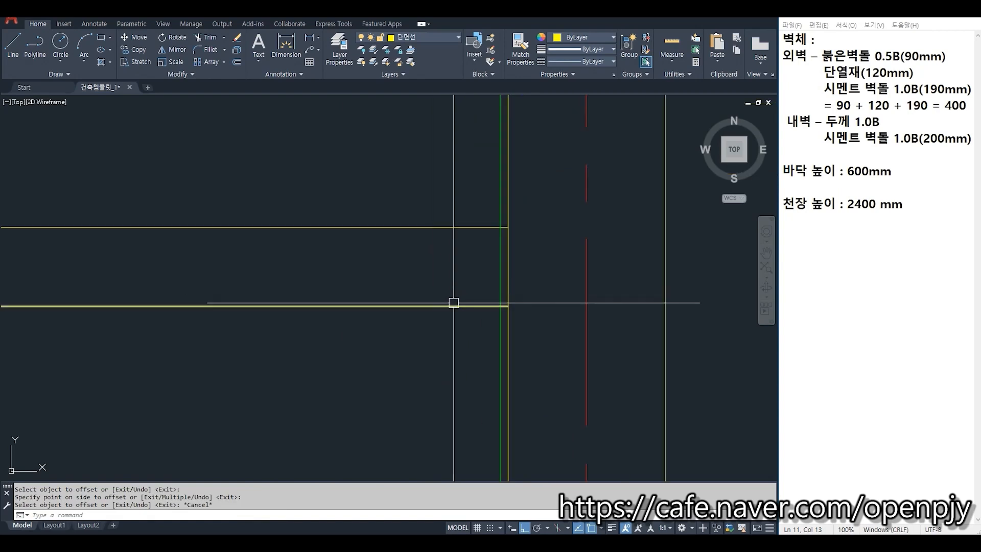
text(tr)
key(Return)
scroll(507, 257, up, 2)
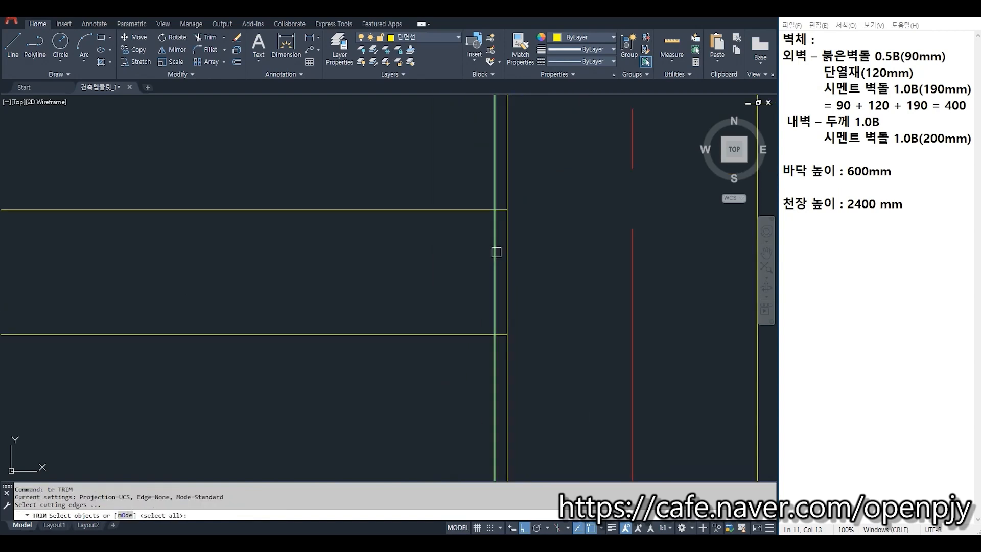
click(496, 251)
key(Return)
click(500, 209)
key(Escape)
Step: Place a 45° construction line through the corner where the upper ground line meets the finish line
scroll(492, 354, down, 2)
text(xl)
key(Return)
text(a)
key(Return)
text(45)
key(Return)
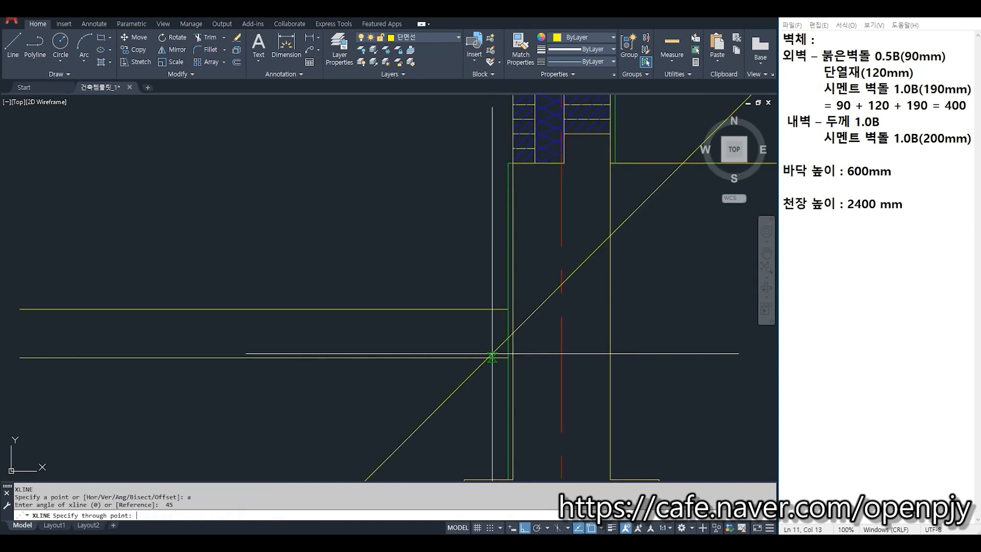
click(508, 308)
key(Escape)
Step: Trim the 45° construction line to the segment between the two ground lines
text(tr)
key(Return)
click(499, 357)
click(469, 309)
key(Return)
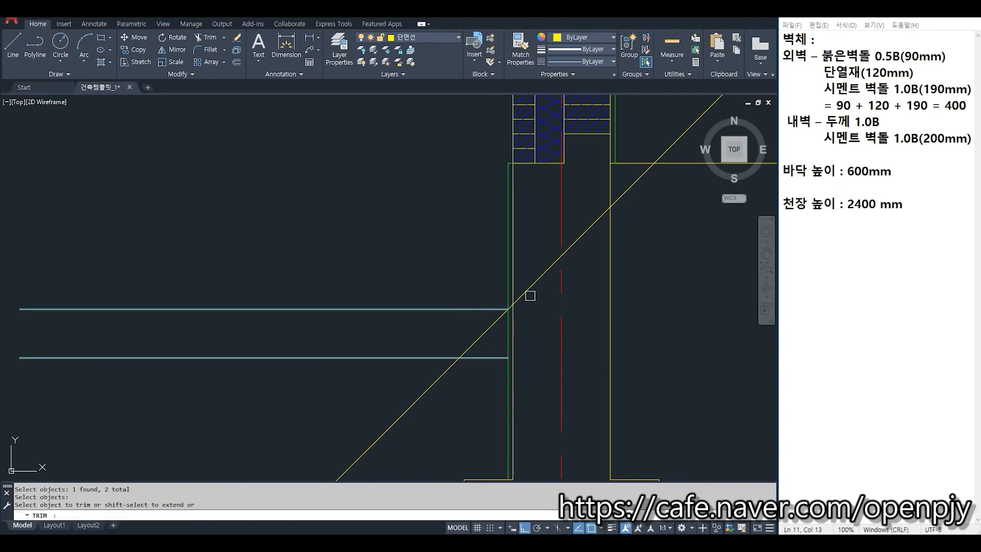
key(Escape)
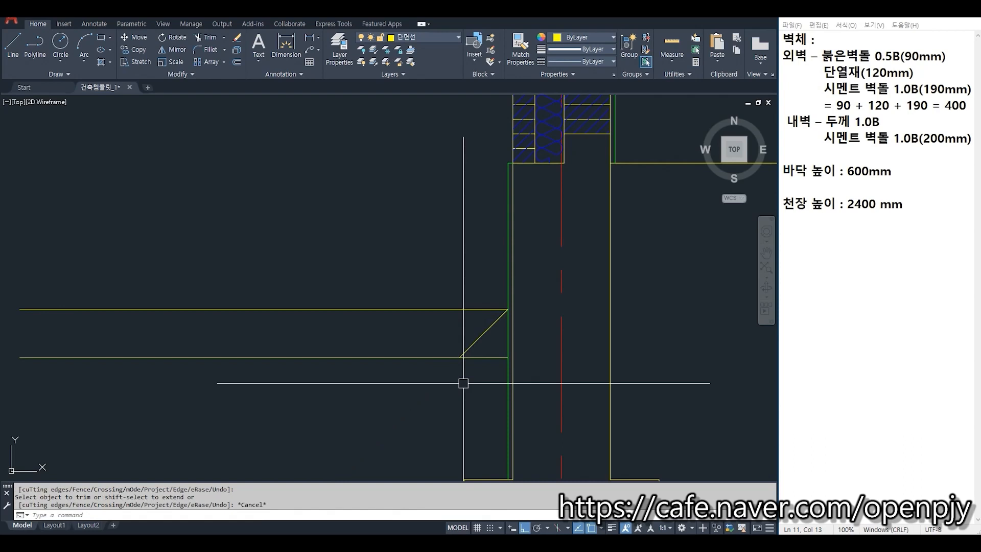
Step: Mirror the diagonal about a vertical axis through its lower endpoint, keeping the original, to form a V
text(mi)
key(Return)
click(469, 347)
key(Return)
click(459, 357)
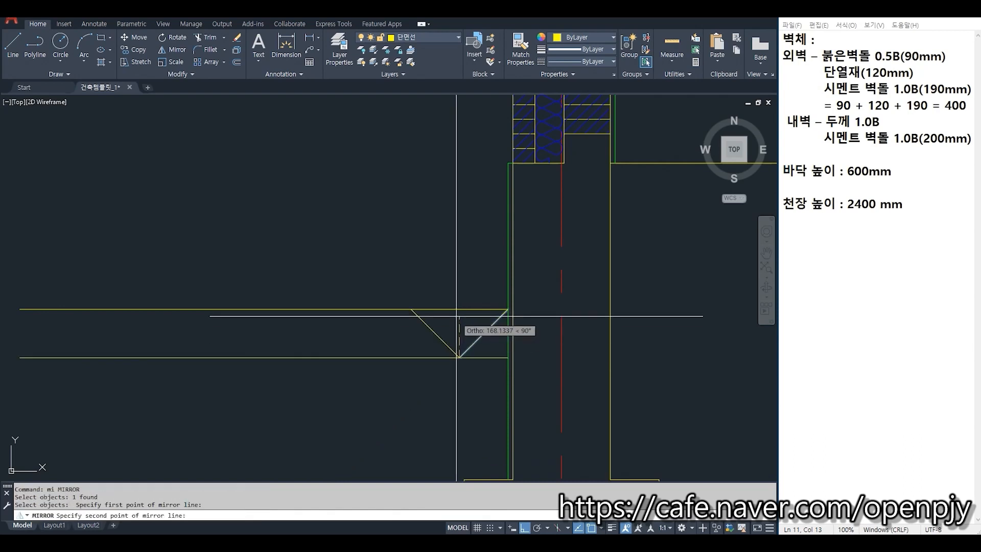
click(459, 309)
key(Return)
key(Escape)
key(Escape)
Step: Copy the V-shaped pair of diagonals twice, end to end along the ground lines away from the wall
text(co)
click(484, 348)
click(412, 342)
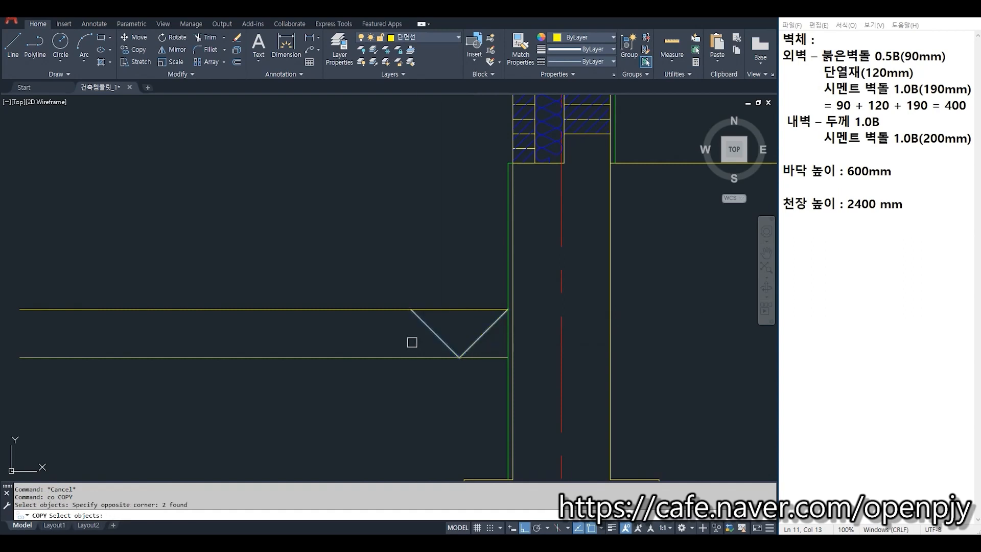
key(Return)
click(507, 309)
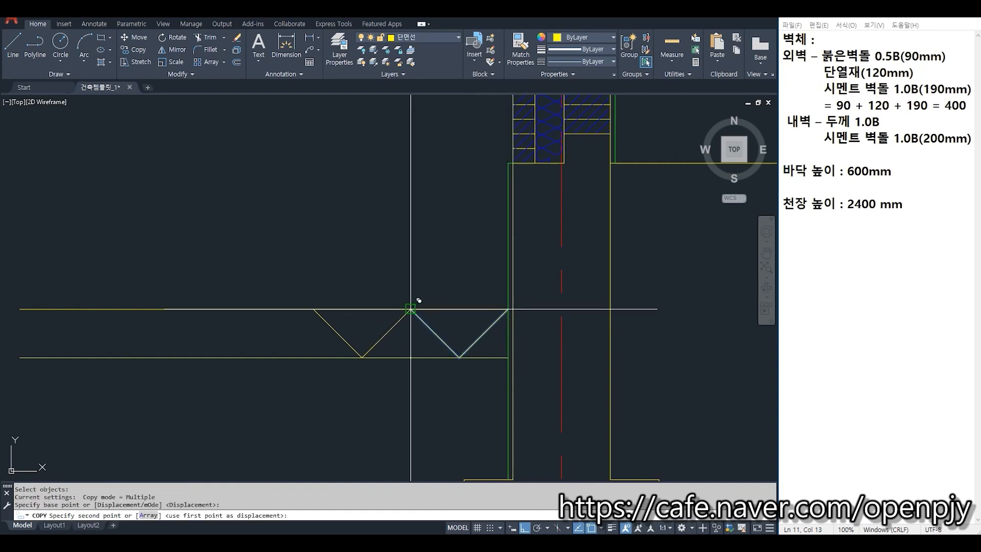
click(411, 307)
click(313, 308)
key(Escape)
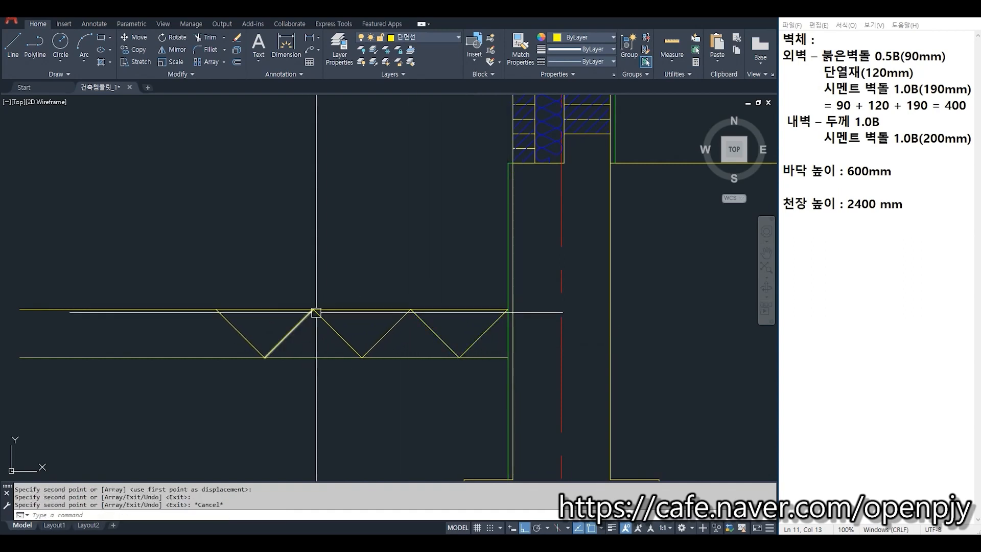
Step: Draw a vertical line from the lower tip of the farthest V up past the upper ground line
text(l)
key(Return)
click(264, 357)
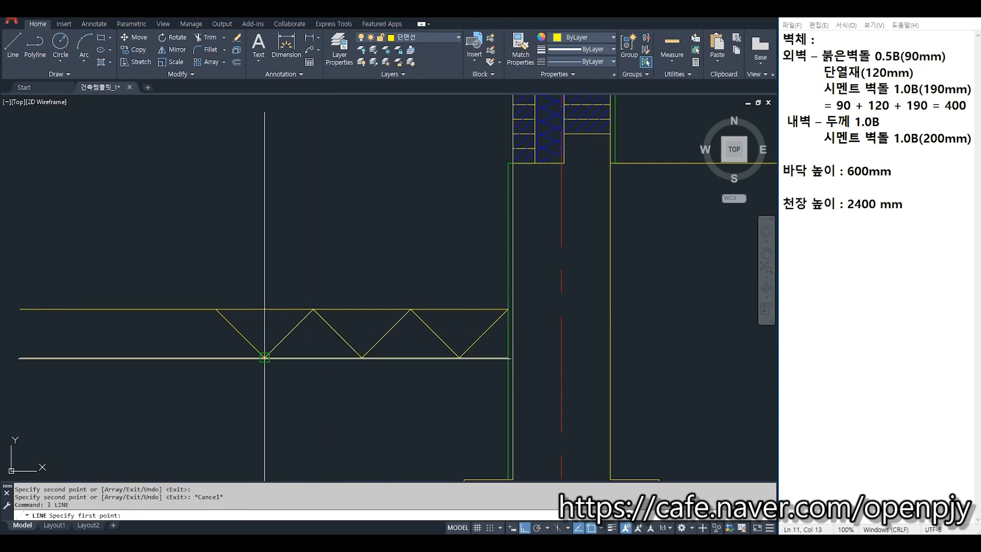
click(264, 272)
key(Return)
Step: Hatch the three ground areas beneath the diagonals with ANSI31 at scale 10 and angle 0
mouse_move(327, 426)
middle_down()
mouse_move(357, 405)
mouse_move(434, 383)
middle_up()
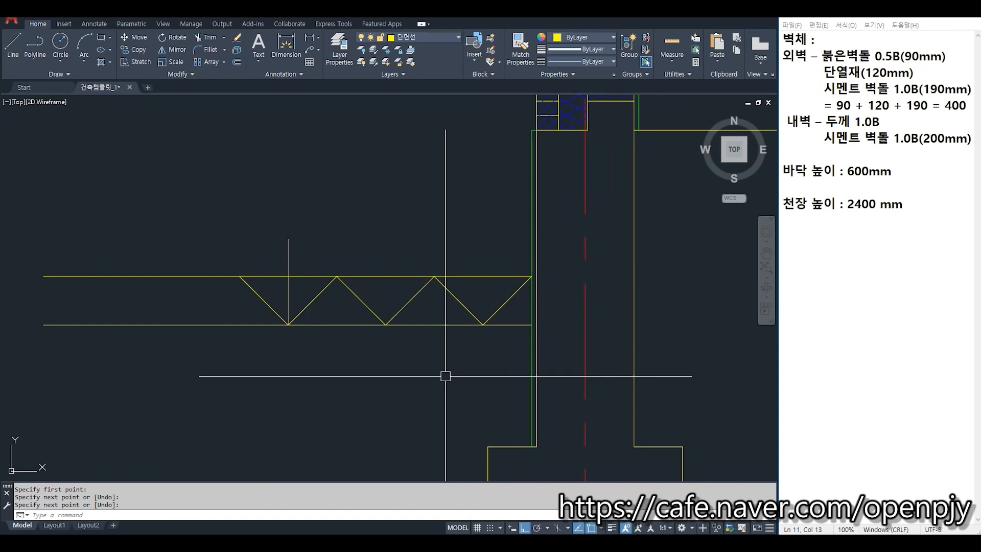
text(h)
key(Return)
click(177, 54)
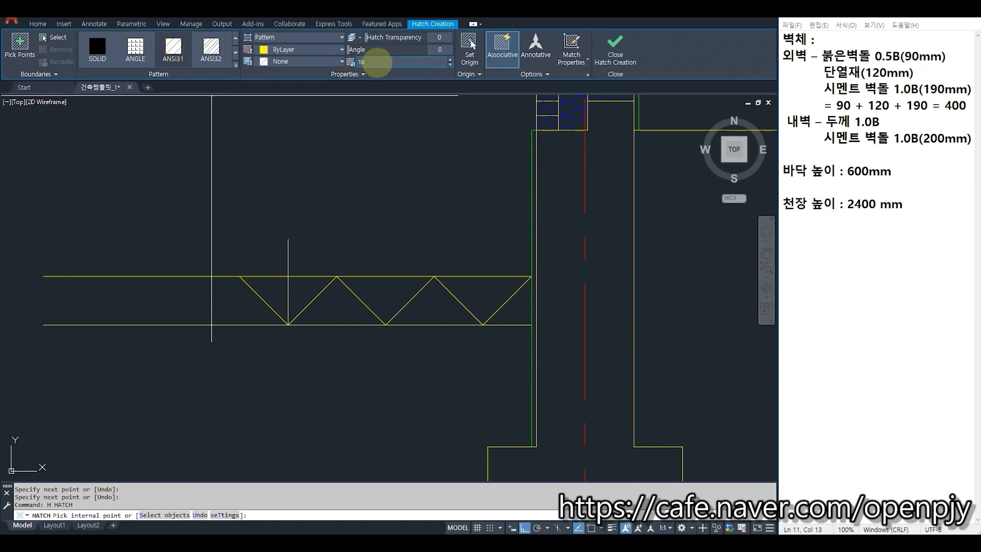
click(518, 312)
click(430, 312)
click(340, 312)
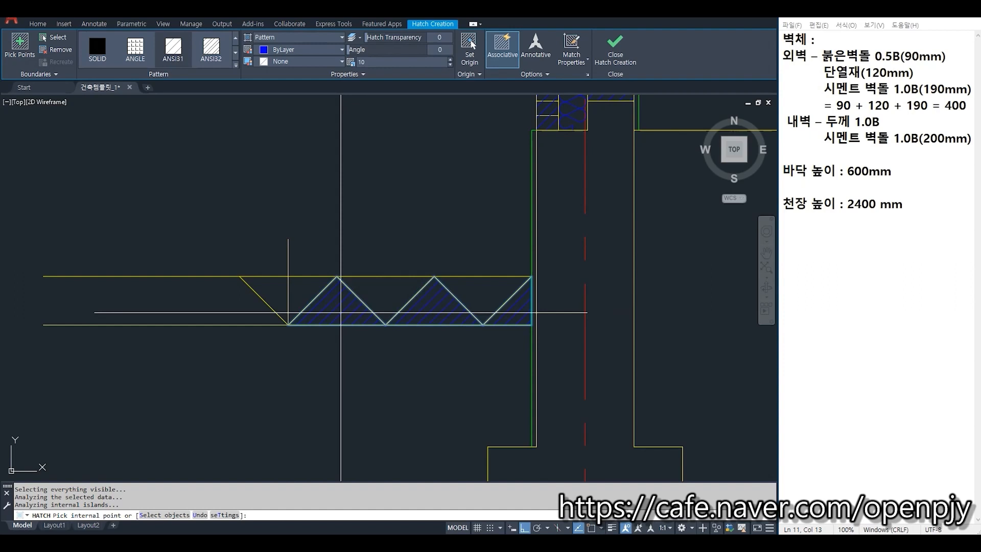
click(619, 58)
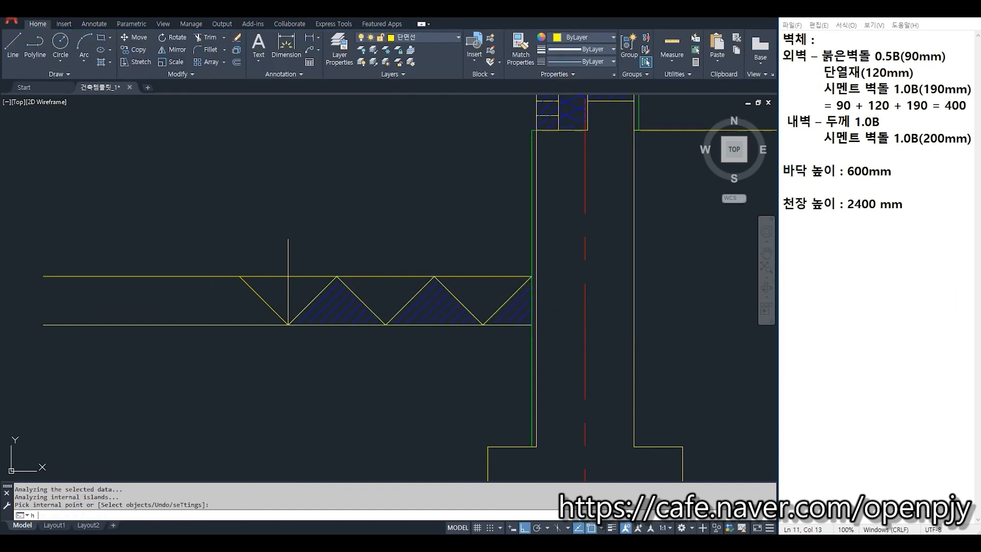
Step: Hatch the three ground areas above the diagonals with ANSI31 at scale 10 and angle 90
text(h)
key(Return)
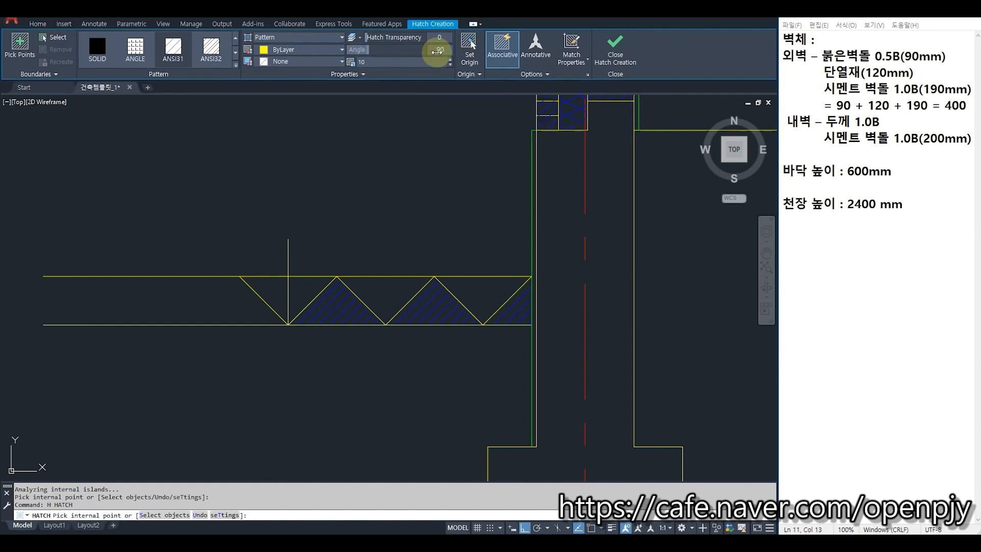
click(485, 291)
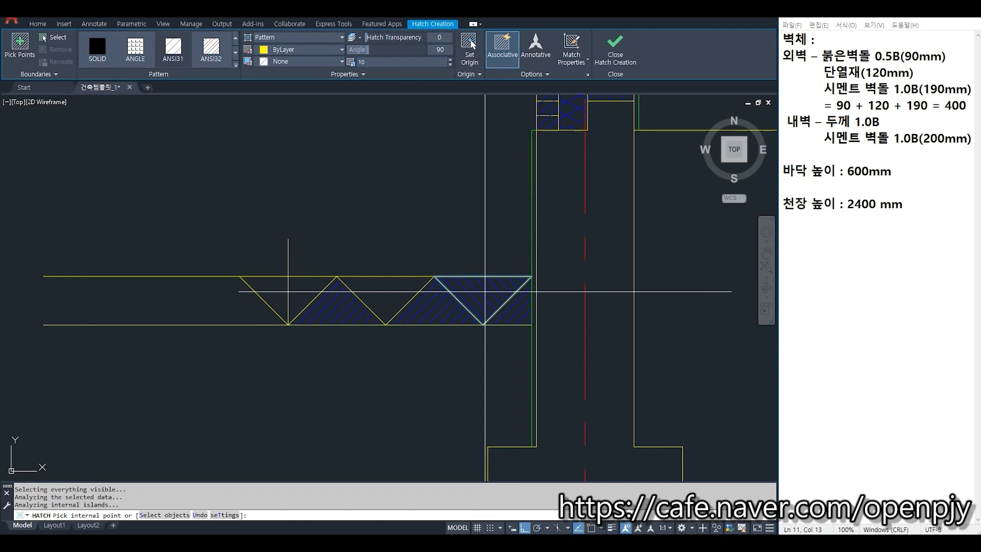
click(384, 286)
click(305, 287)
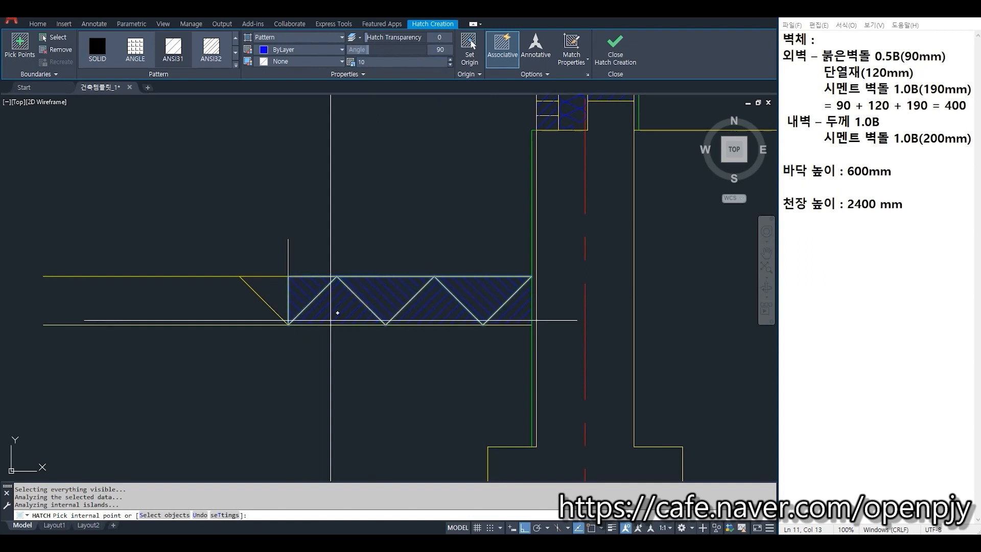
key(Escape)
Step: Trim both ground lines beyond the vertical line at the end of the hatch
scroll(344, 314, up, 3)
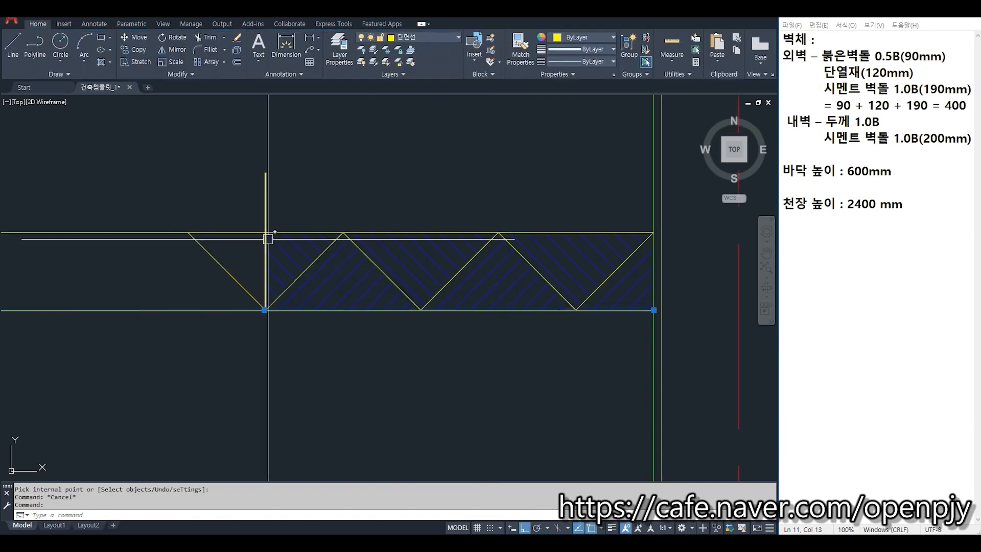
text(tr)
key(Return)
click(244, 331)
click(212, 234)
key(Escape)
Step: Delete the vertical line, the leftover diagonal and the lower ground line around the hatch
click(266, 198)
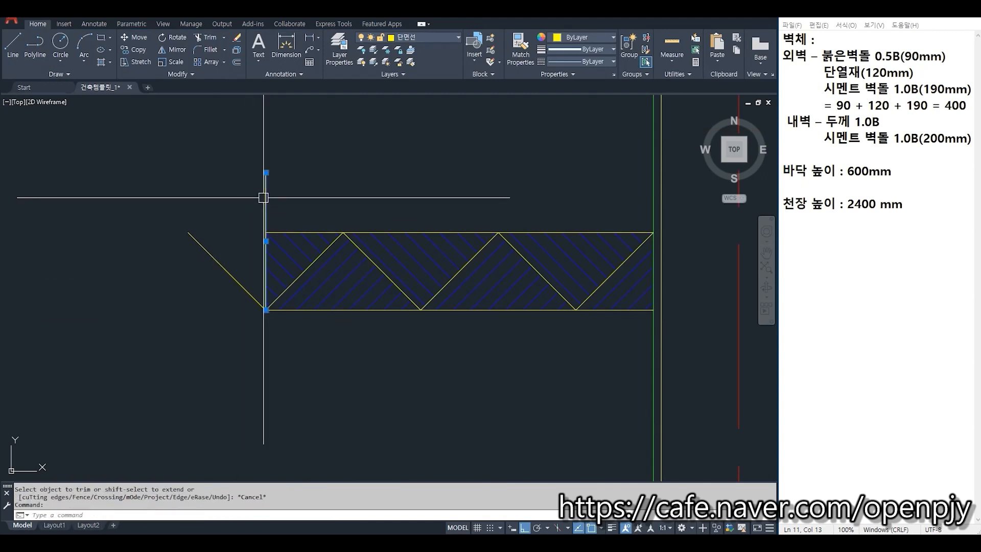
click(227, 271)
click(345, 310)
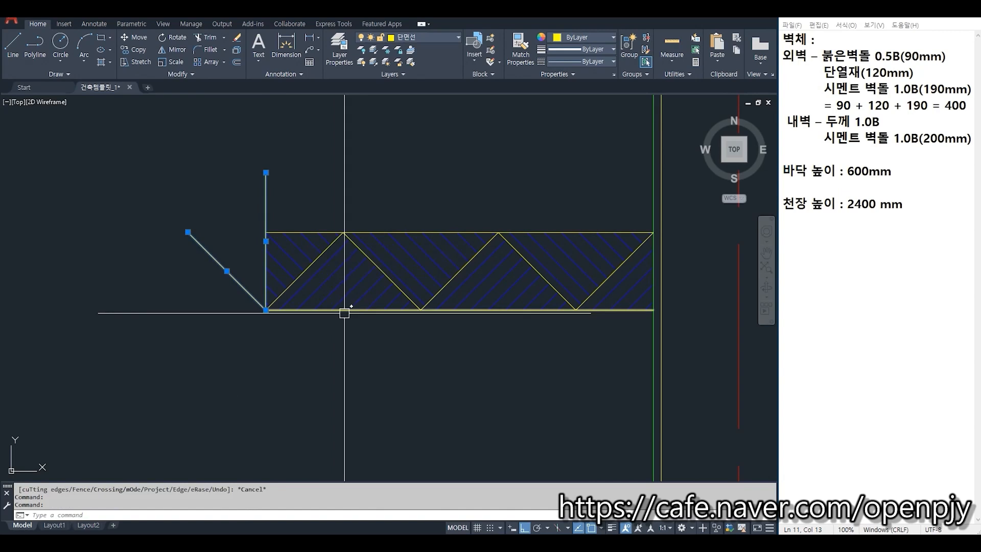
key(Delete)
Step: Draw a short horizontal line closing the outer finish line against the wall below the ground hatch, and fillet their corner
scroll(506, 274, up, 3)
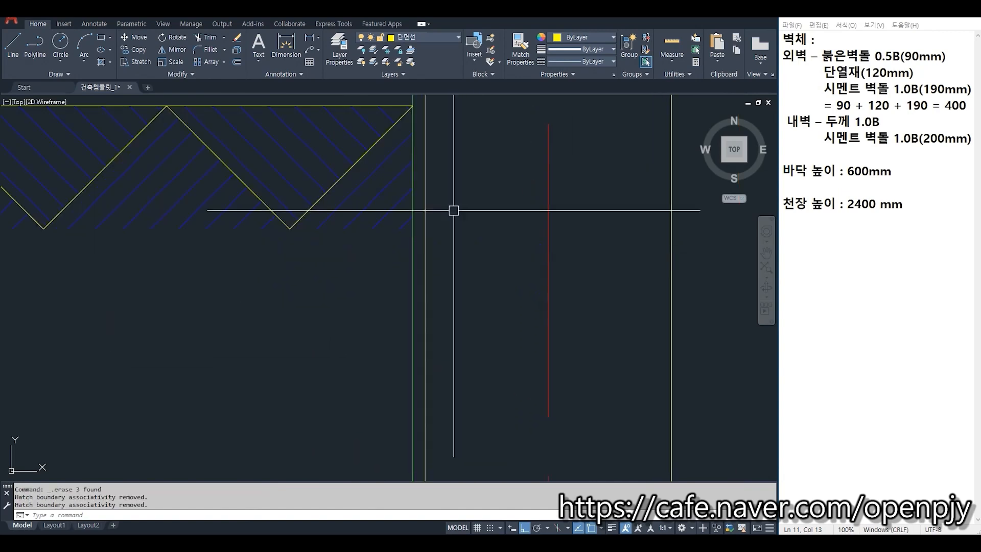
key(Return)
click(413, 235)
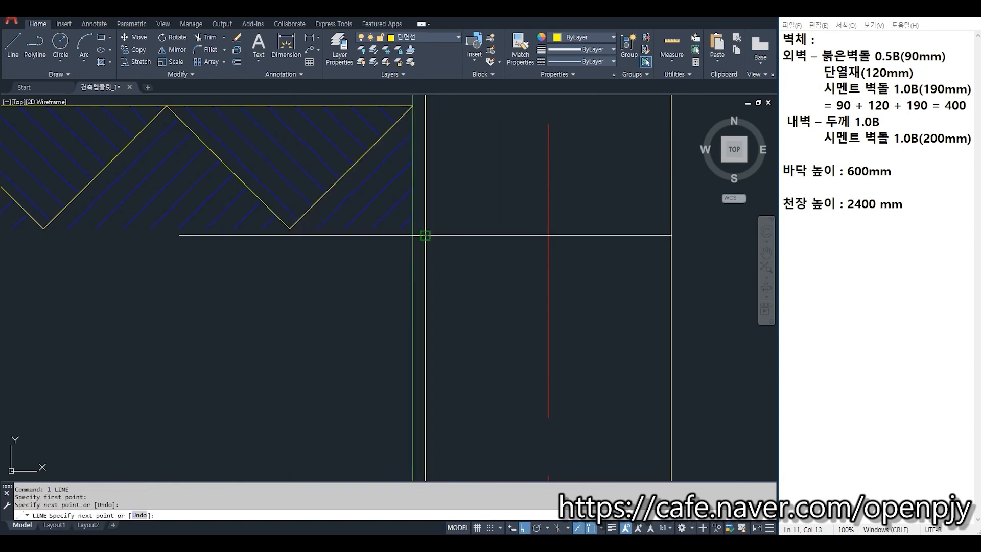
key(Escape)
text(f)
key(Return)
scroll(431, 236, up, 3)
click(389, 228)
click(375, 216)
key(Escape)
Step: Match the short closing line's properties to those of the vertical finish line
click(376, 214)
text(ma)
key(Return)
scroll(408, 219, down, 3)
key(Escape)
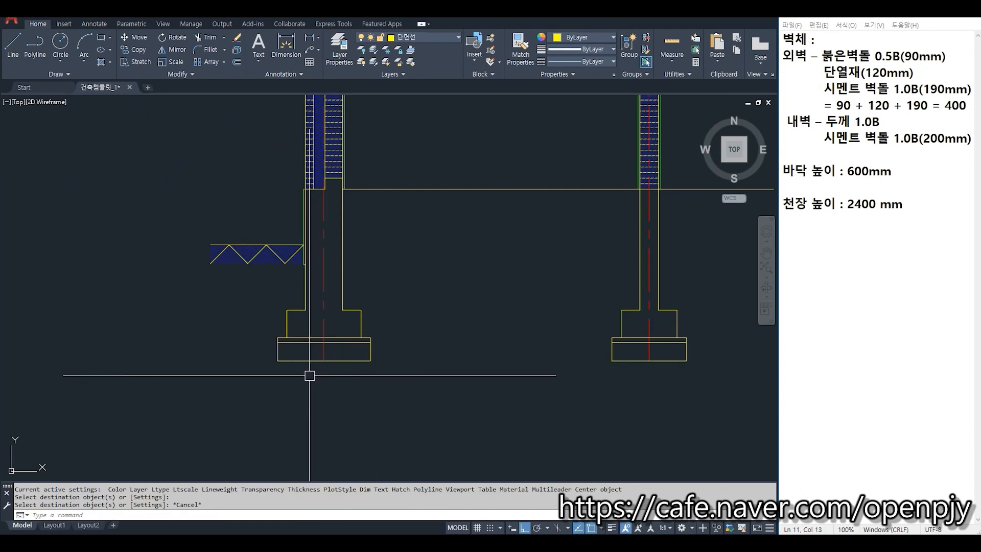
Step: Draw a 60° construction line through the base of the outer wall's footing
text(xl)
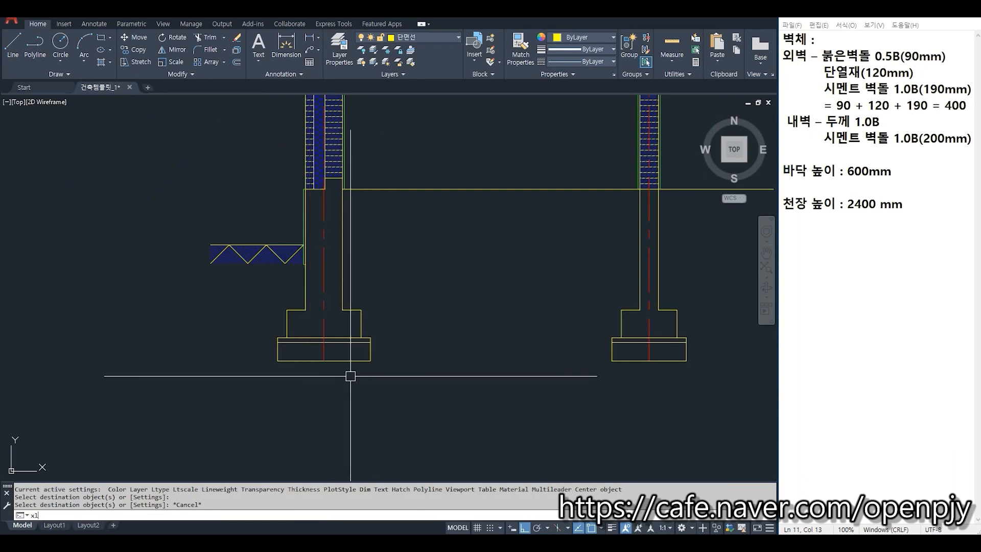
key(Return)
text(a)
key(Return)
text(60)
key(Return)
click(275, 371)
key(Escape)
Step: Trim the 60° line to the top and bottom edges of the outer footing's lowest band
scroll(296, 370, up, 6)
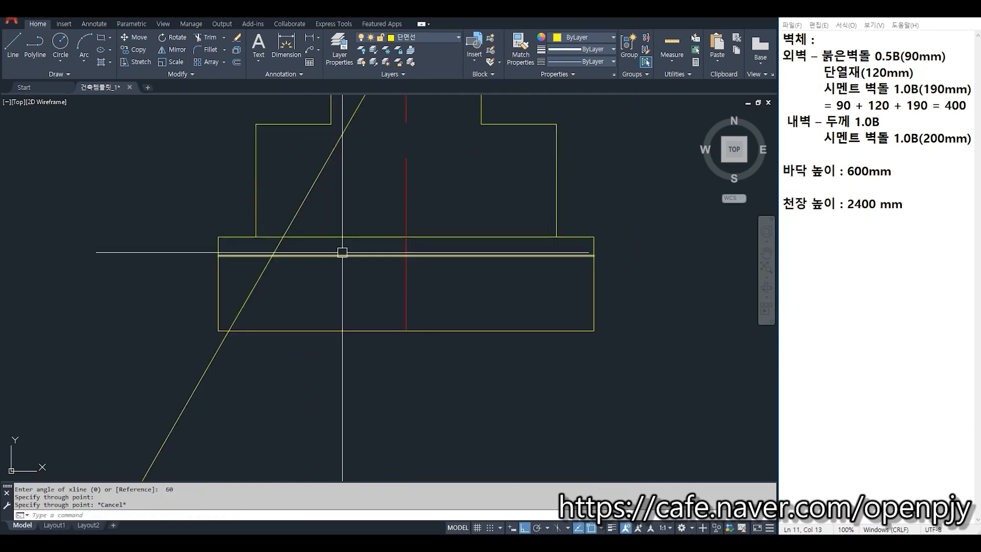
text(tr)
key(Return)
click(289, 330)
click(289, 255)
key(Return)
click(274, 254)
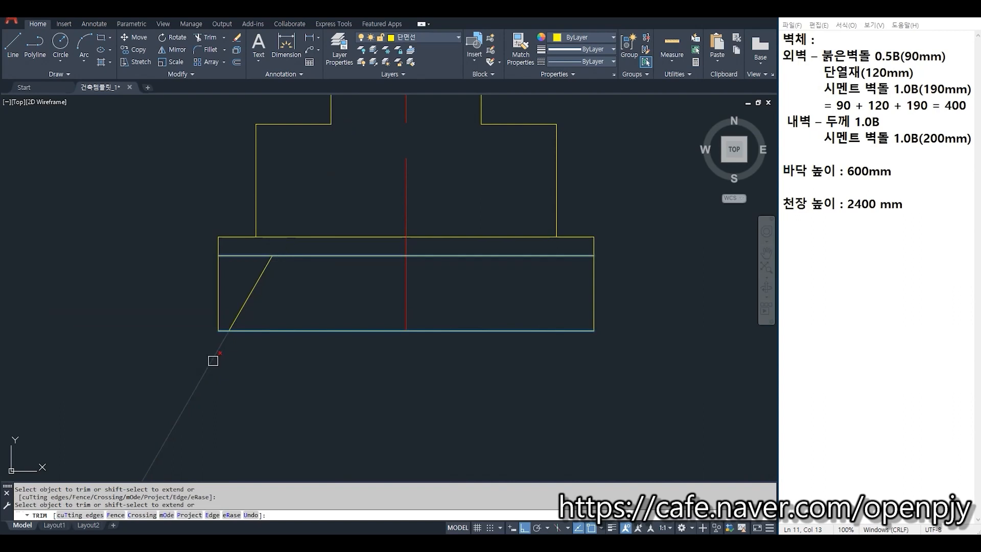
click(213, 360)
key(Escape)
Step: Draw two -60° construction lines crossing the lower and upper ends of the slanted line in the outer footing's lowest band
text(xl)
key(Return)
text(a)
key(Return)
text(-60)
key(Return)
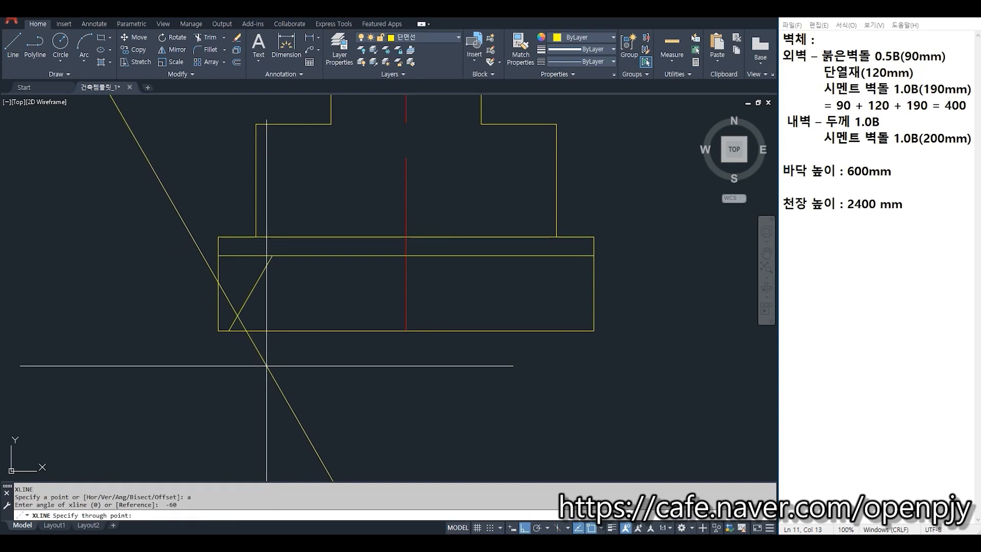
click(266, 366)
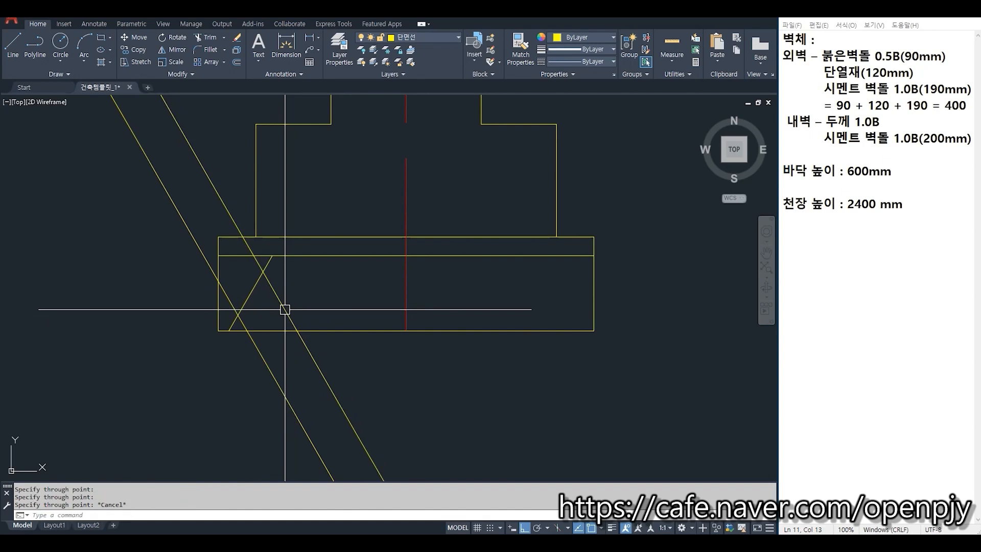
Step: Trim the two -60° lines into short branches between the slanted line and the edges of the lowest band
text(tr)
key(Return)
click(266, 331)
click(221, 256)
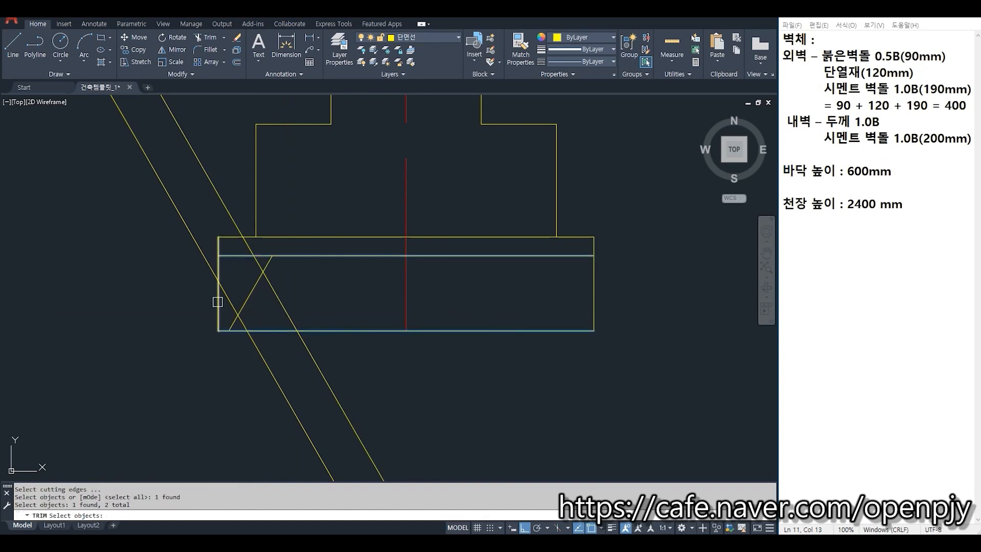
key(Return)
click(392, 380)
click(321, 381)
click(271, 372)
click(230, 366)
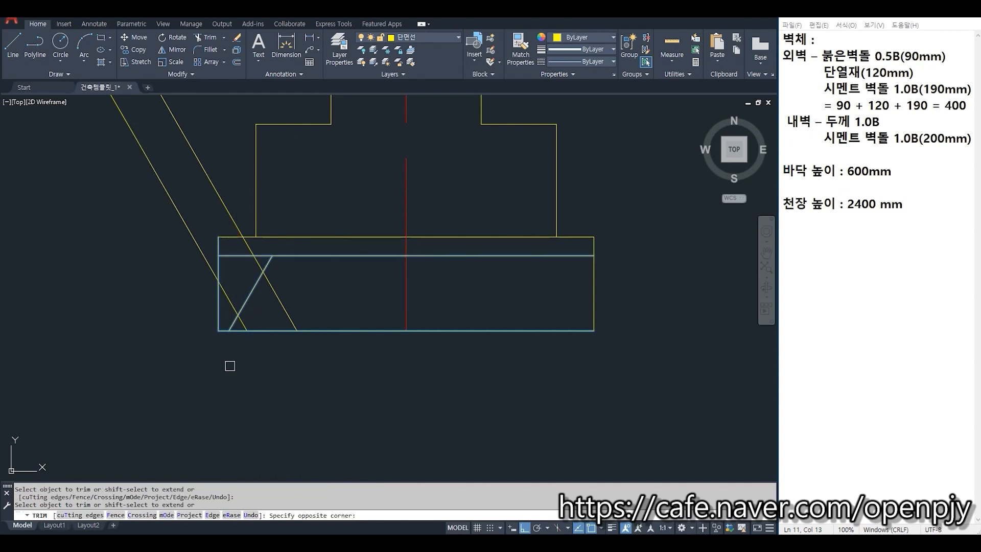
click(221, 177)
click(128, 165)
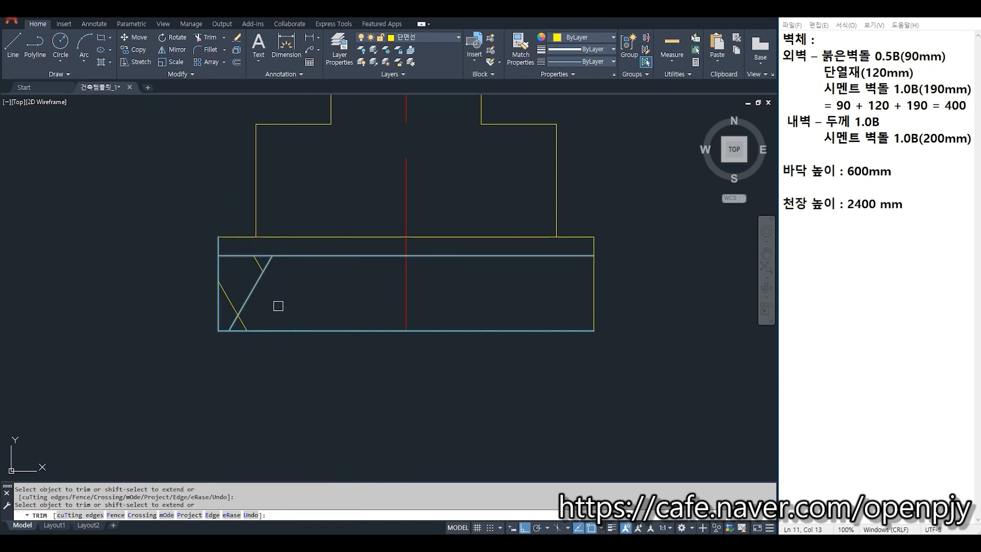
key(Escape)
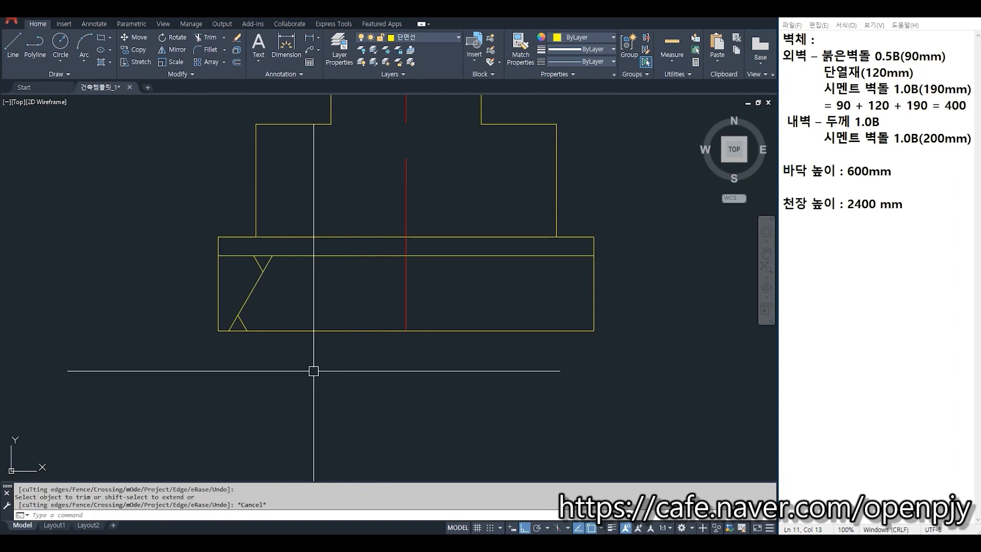
Step: Move the slanted line and its two short branches to the 해칭 layer
click(265, 321)
click(230, 304)
click(283, 278)
click(253, 260)
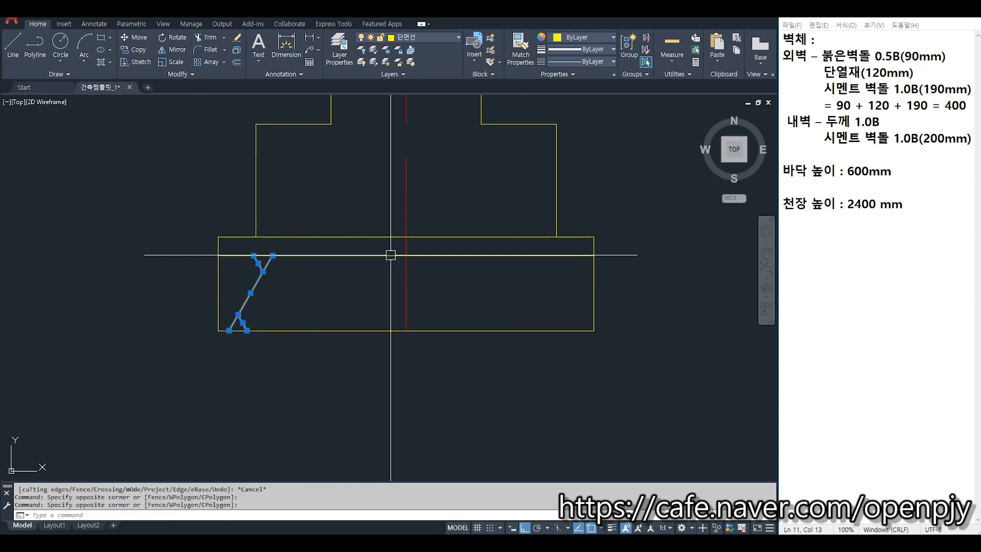
click(430, 36)
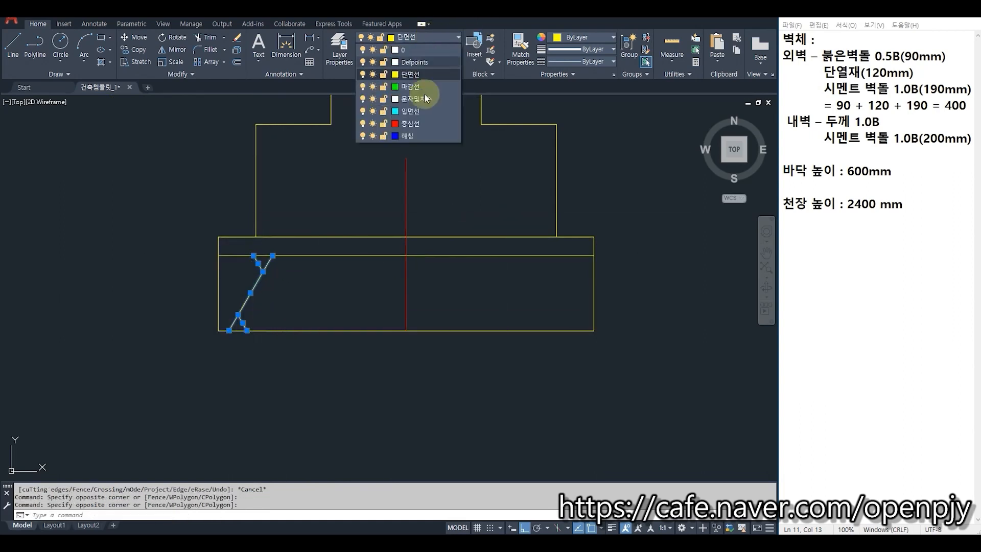
click(419, 136)
key(Escape)
Step: Copy the rubble symbol horizontally three times across the lowest band of the outer footing
text(co)
key(Return)
click(260, 324)
click(230, 318)
click(286, 281)
click(259, 258)
key(Return)
click(281, 377)
click(369, 375)
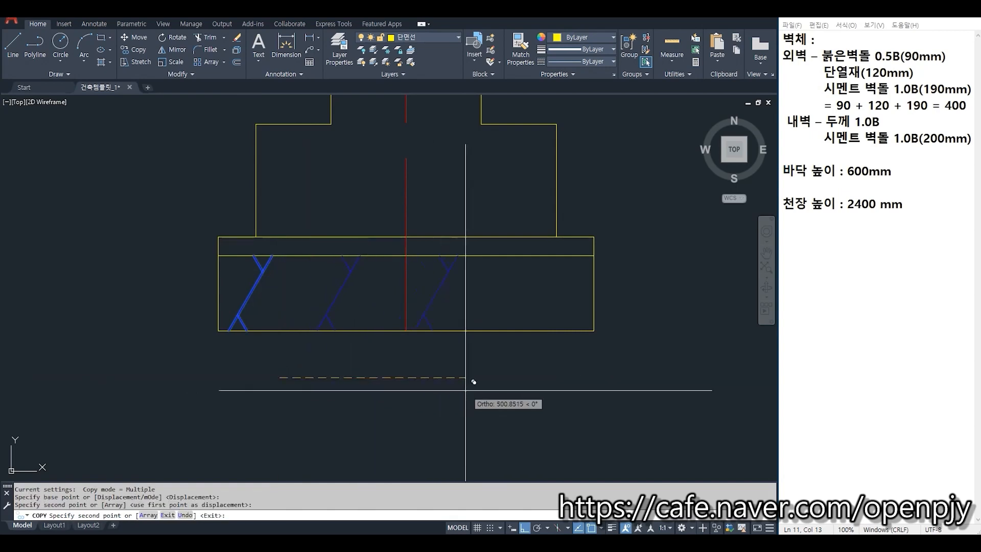
click(479, 389)
click(574, 390)
key(Escape)
Step: Copy the first rubble symbol from the outer footing to the same corner position in the inner footing
text(c)
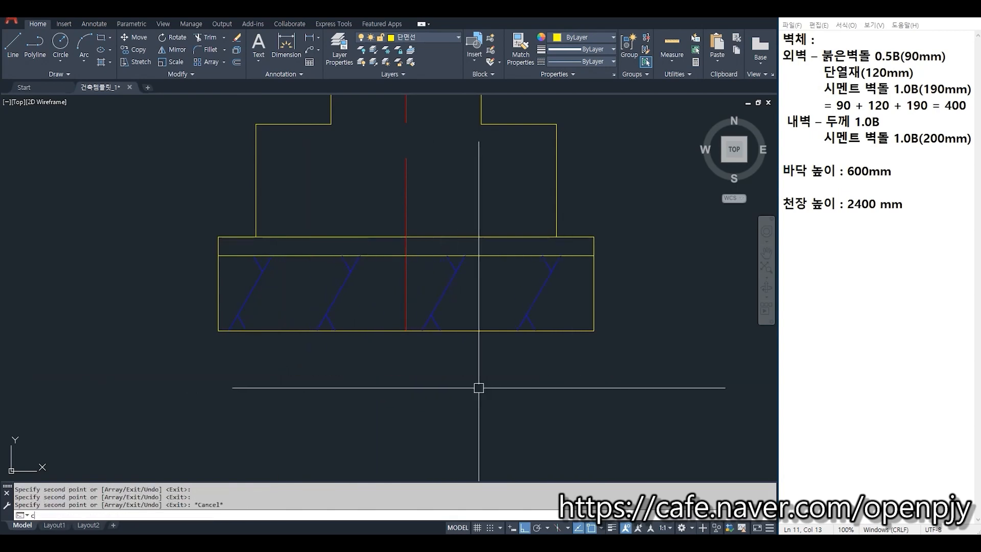
key(Return)
click(241, 311)
key(Return)
click(218, 237)
scroll(572, 281, down, 5)
scroll(515, 270, up, 6)
click(515, 271)
key(Escape)
scroll(515, 270, down, 5)
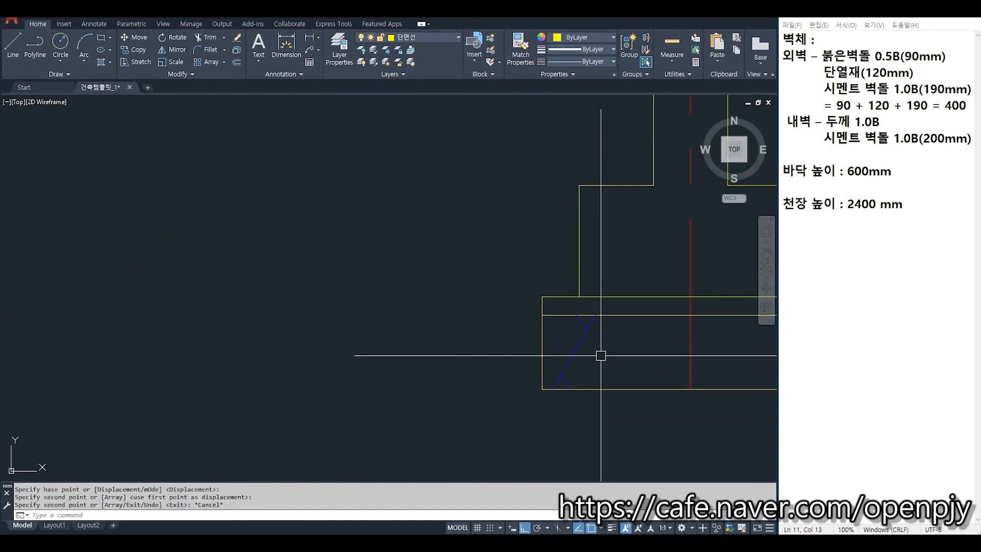
Step: Copy the rubble symbol horizontally three times across the lowest band of the inner footing
text(co)
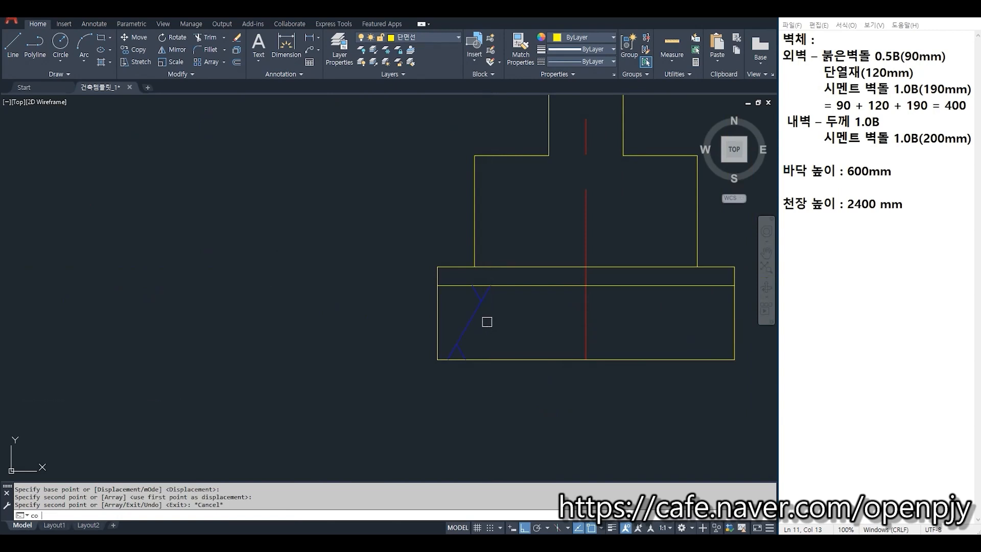
click(458, 343)
key(Return)
click(501, 406)
click(577, 408)
click(657, 410)
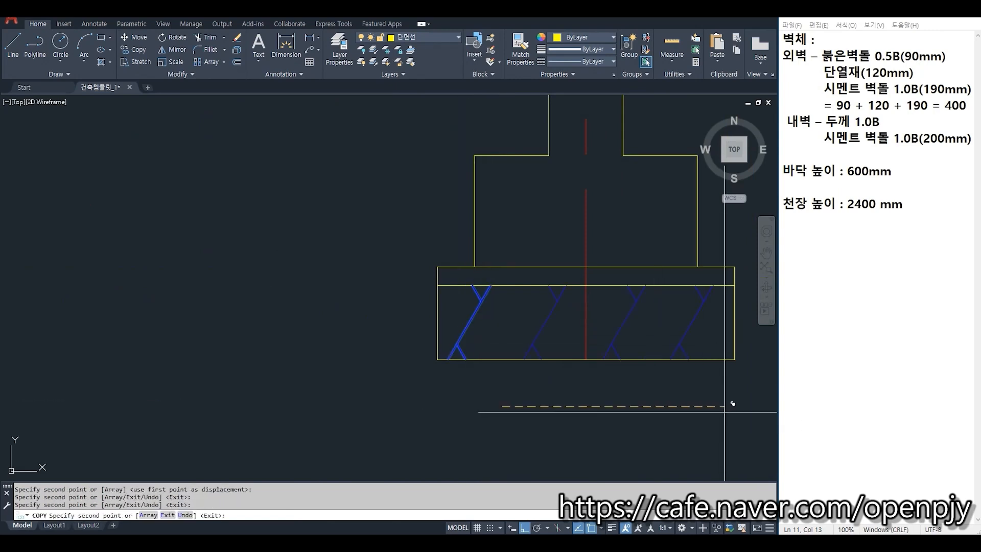
Step: Draw a 45° construction line passing diagonally through the outer wall's stepped footing
scroll(725, 412, down, 3)
middle_drag(613, 403, 588, 370)
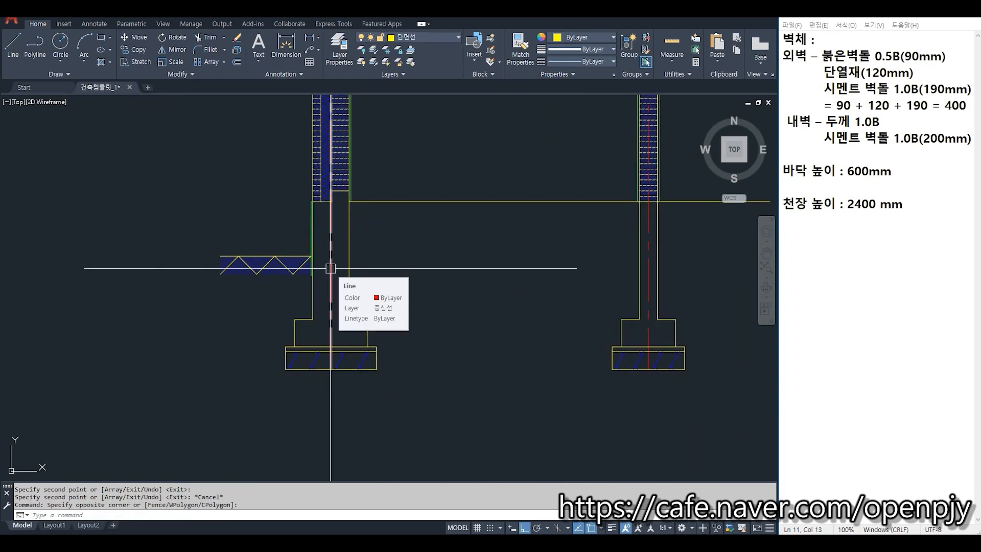
text(xl)
key(Return)
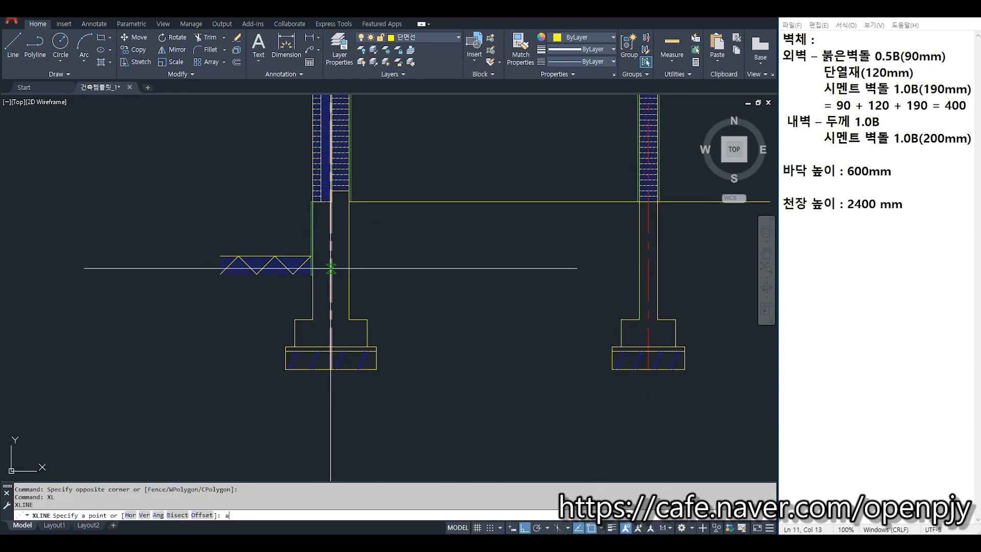
key(Return)
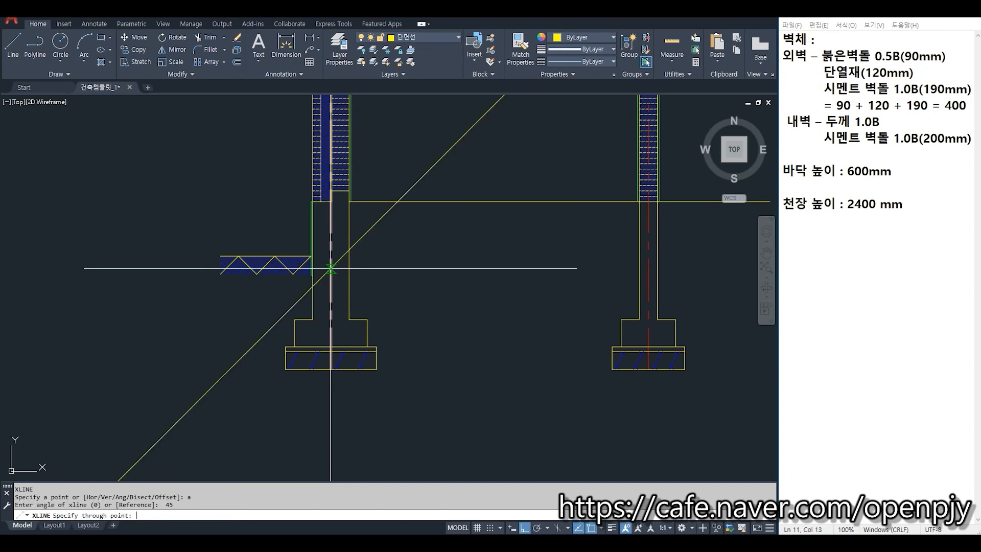
scroll(326, 344, up, 4)
click(298, 276)
key(Escape)
Step: Trim the 45° line to the stepped footing's bottom edge and the inner face of the foundation wall
text(tr)
key(Return)
click(331, 267)
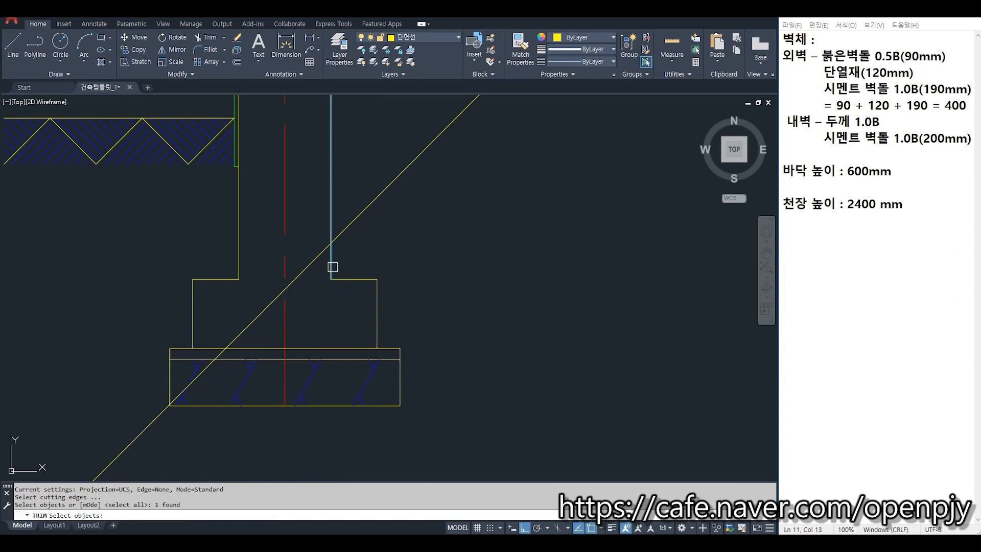
key(Return)
click(203, 371)
click(370, 227)
key(Escape)
Step: Match the 45° line's properties to those of the rubble symbols
click(308, 387)
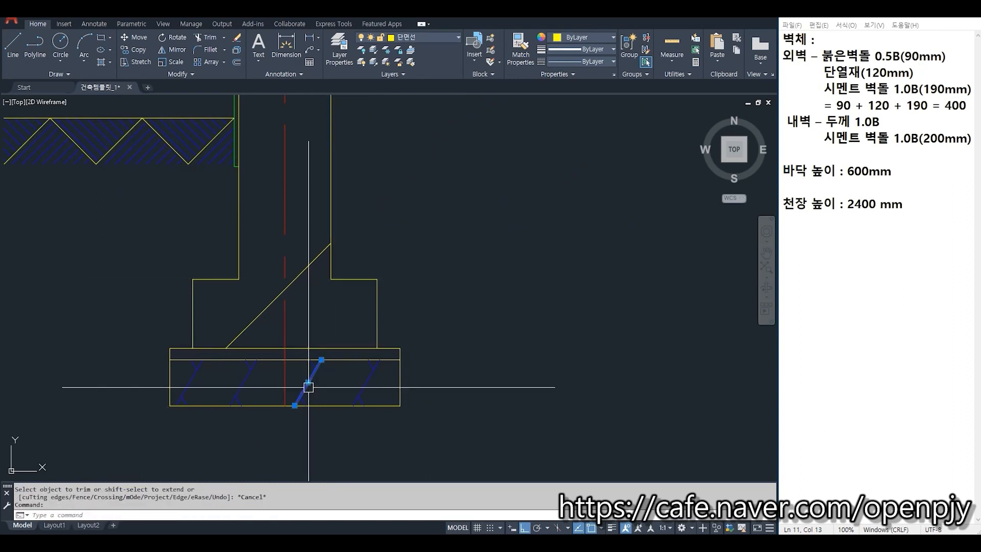
text(ma)
key(Return)
click(301, 274)
key(Escape)
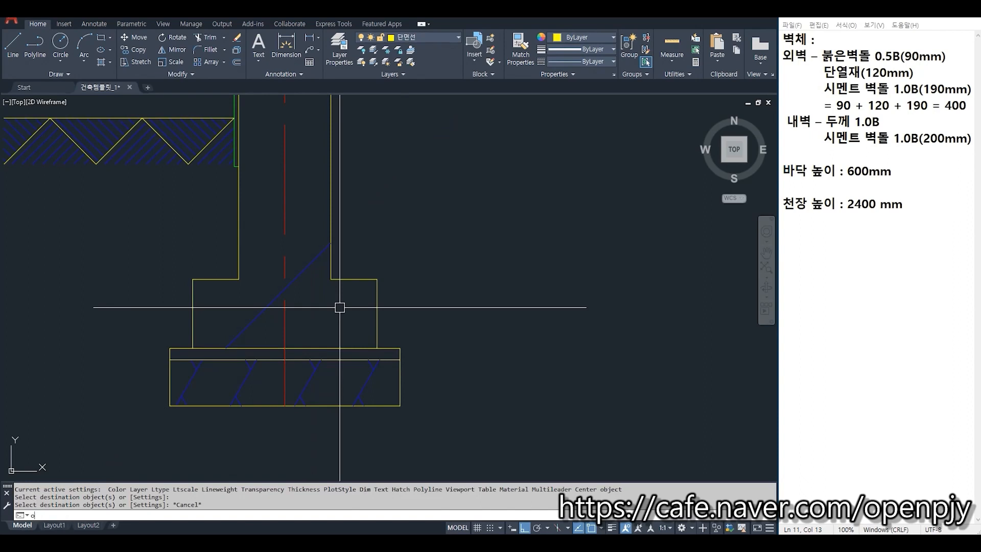
Step: Offset the 45° line by 20 to both sides
key(Return)
text(20)
key(Return)
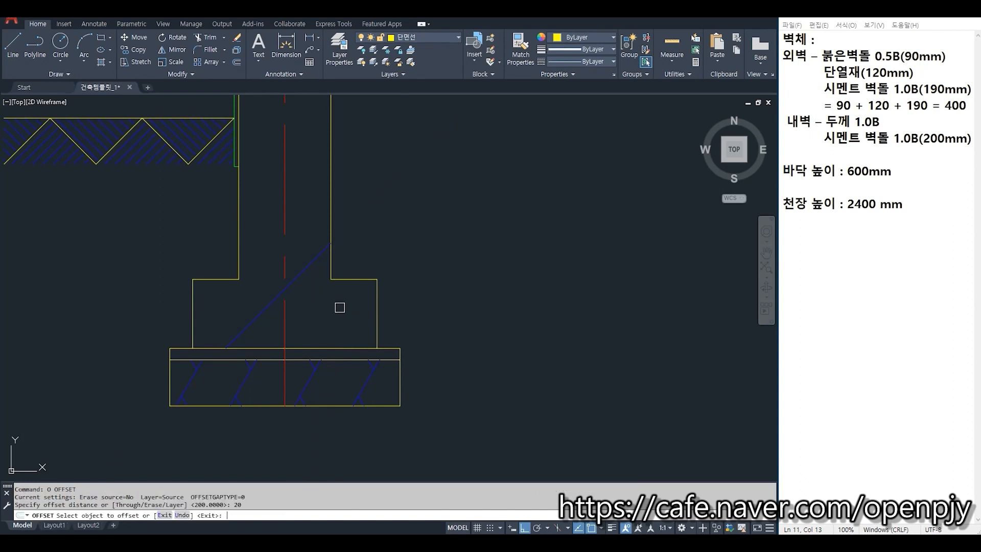
click(310, 260)
click(223, 234)
click(317, 265)
click(317, 302)
key(Return)
Step: Trim the offset diagonal that extends past the bottom edge of the outer stepped footing
text(tr)
key(Return)
scroll(247, 354, up, 2)
click(223, 352)
key(Return)
key(Escape)
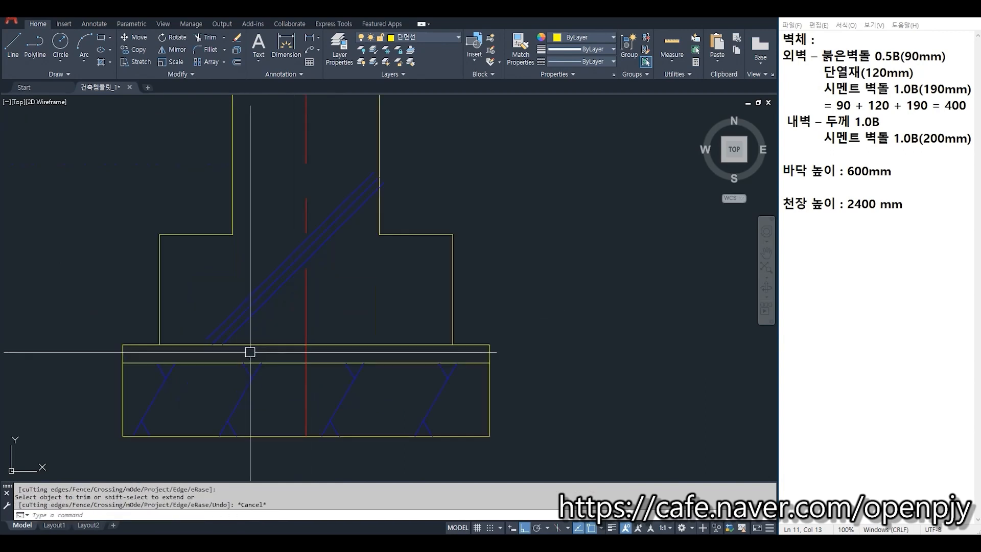
Step: Copy the three diagonal lines straight up the outer foundation wall by about 1000 mm
text(co)
key(Return)
click(368, 259)
click(333, 182)
key(Return)
scroll(528, 244, down, 4)
click(587, 373)
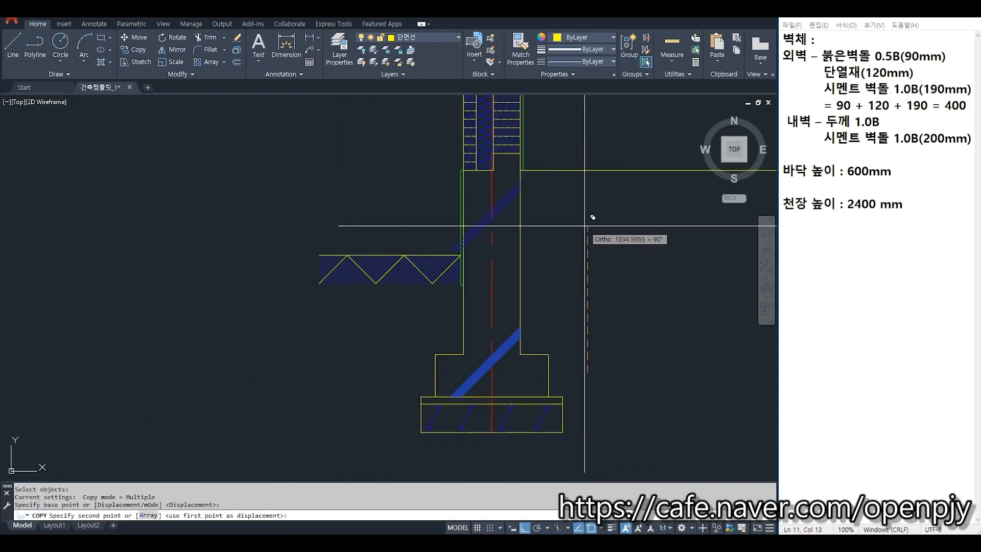
click(582, 230)
key(Return)
Step: Trim the upper diagonal lines where they extend past the outer face of the foundation wall
scroll(470, 237, up, 8)
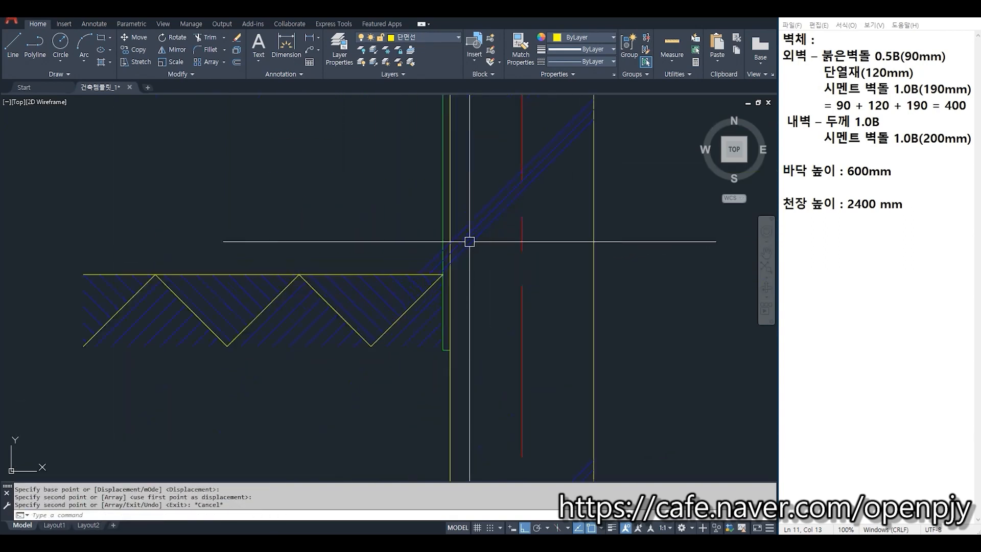
text(tr)
key(Return)
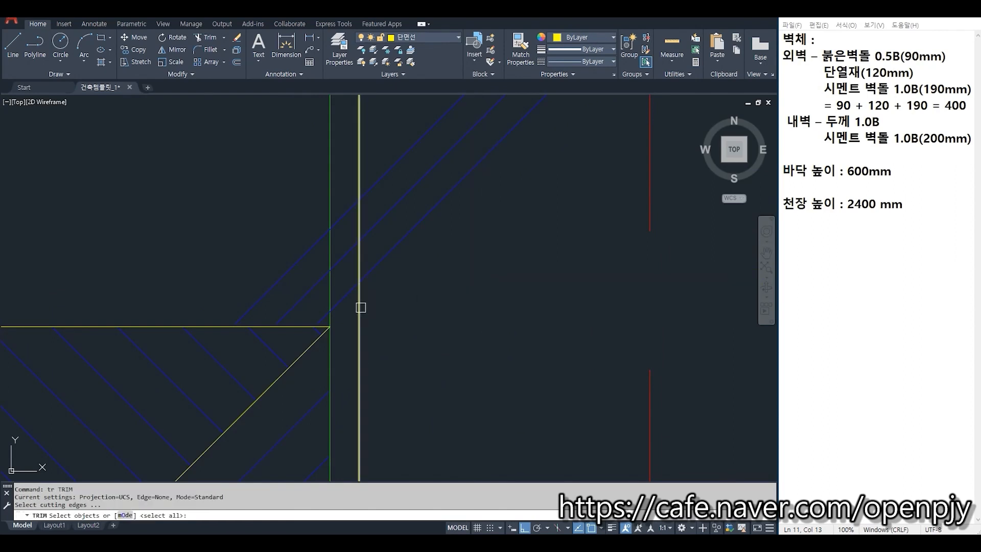
click(359, 307)
key(Return)
key(Escape)
Step: Copy both sets of three diagonal lines from the outer foundation wall to the inner wall, using the wall's floor-line corner as reference
scroll(343, 220, down, 10)
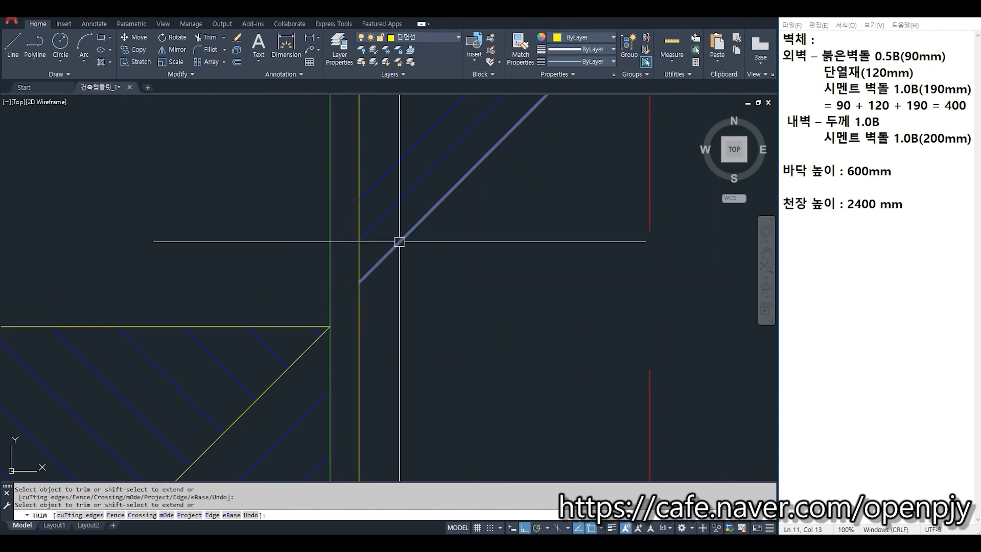
middle_drag(550, 315, 415, 290)
key(Escape)
text(co)
key(Return)
scroll(357, 334, up, 6)
click(377, 350)
click(367, 273)
scroll(407, 260, down, 4)
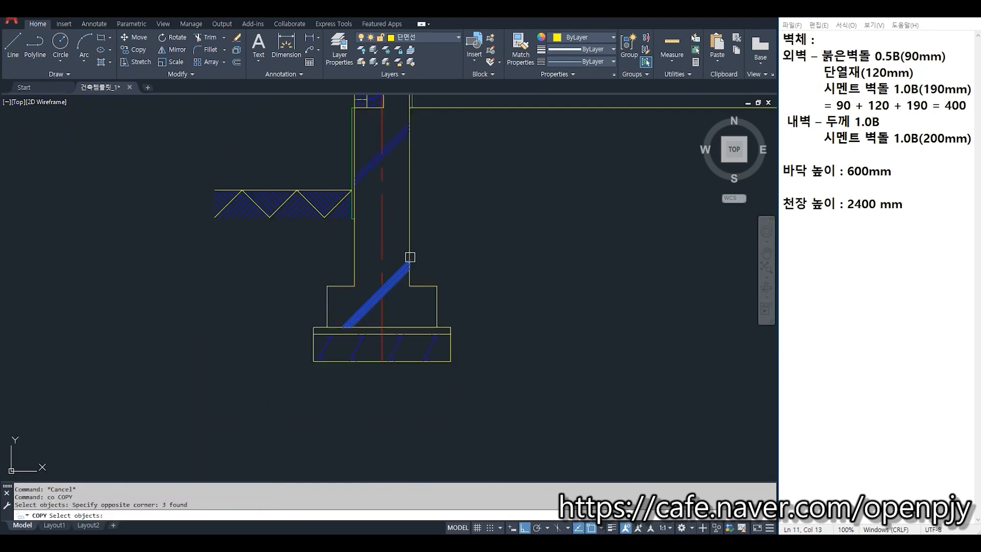
middle_drag(414, 170, 401, 265)
click(389, 260)
click(375, 219)
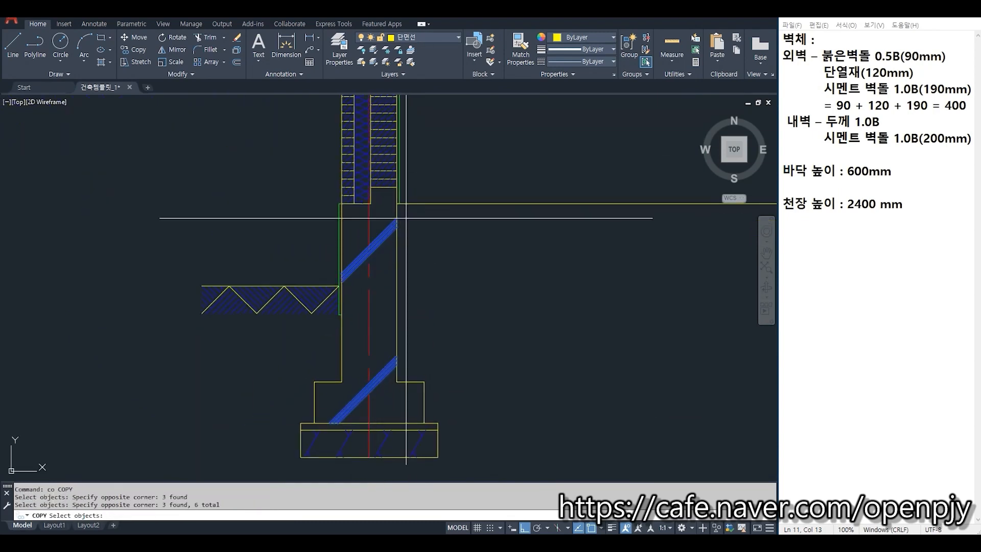
key(Return)
click(397, 203)
scroll(373, 235, down, 4)
scroll(375, 237, up, 6)
click(355, 195)
key(Escape)
Step: Trim the copied diagonal lines where they extend beyond the inner foundation wall and its footing
middle_drag(403, 359, 452, 234)
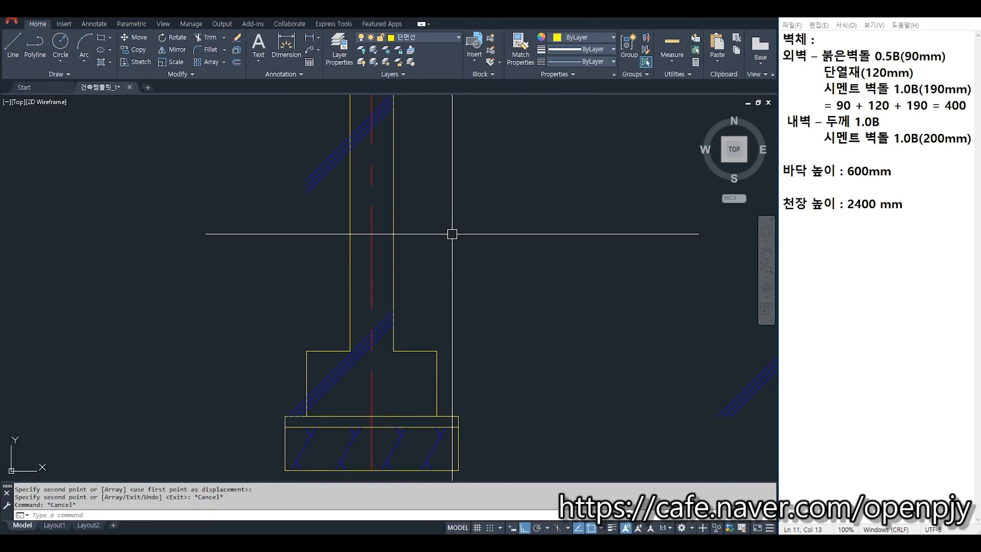
text(tr)
key(Return)
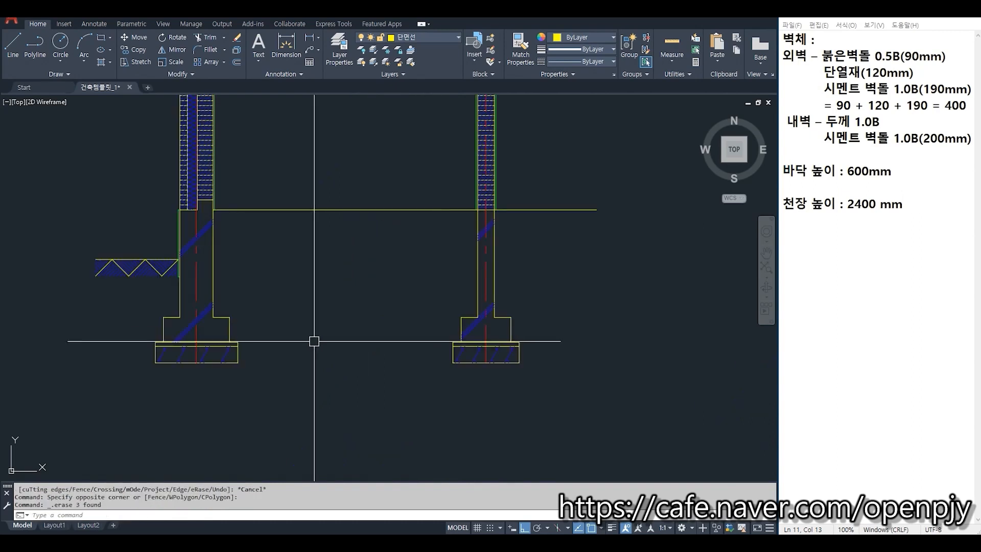
scroll(327, 338, up, 3)
scroll(345, 336, down, 3)
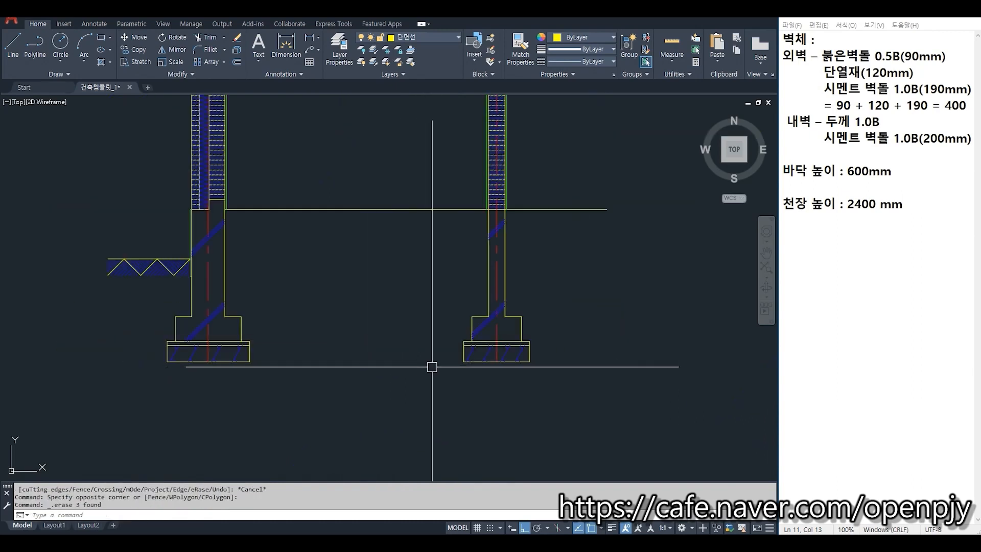
mouse_move(306, 269)
middle_down()
mouse_move(328, 310)
mouse_move(331, 302)
middle_up()
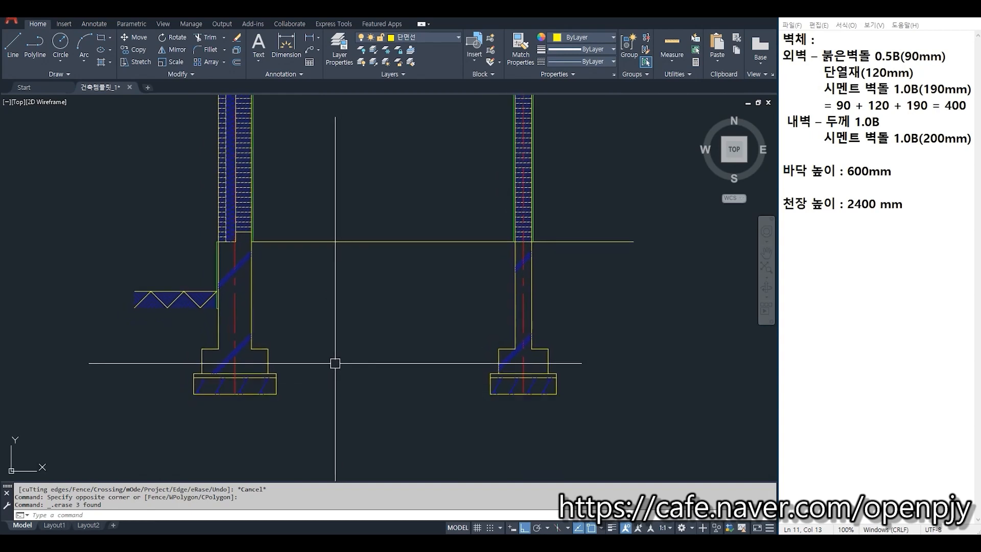
middle_drag(335, 363, 362, 430)
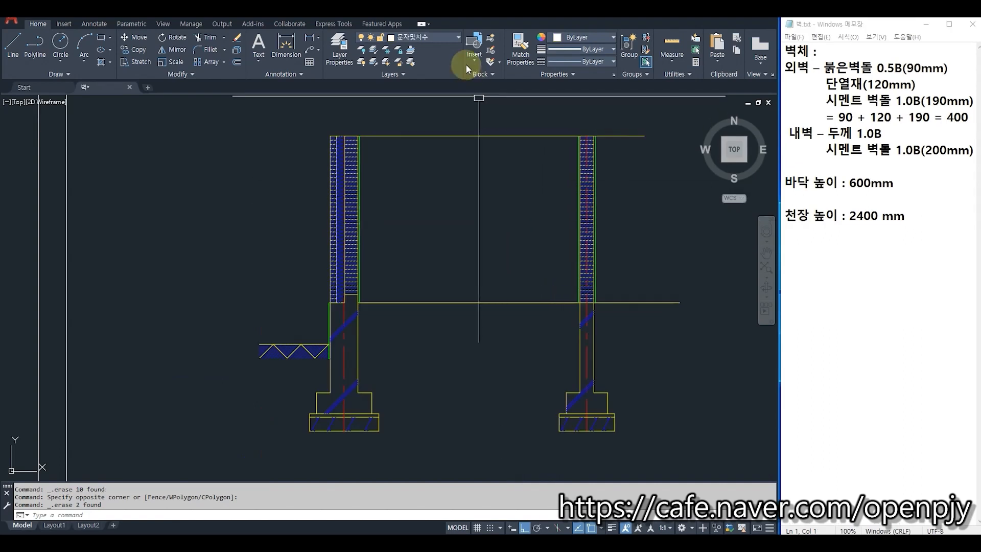
Step: On layer 문자및치수, draw a horizontal leader line from outside the outer wall across to its inner brick leaf
click(452, 35)
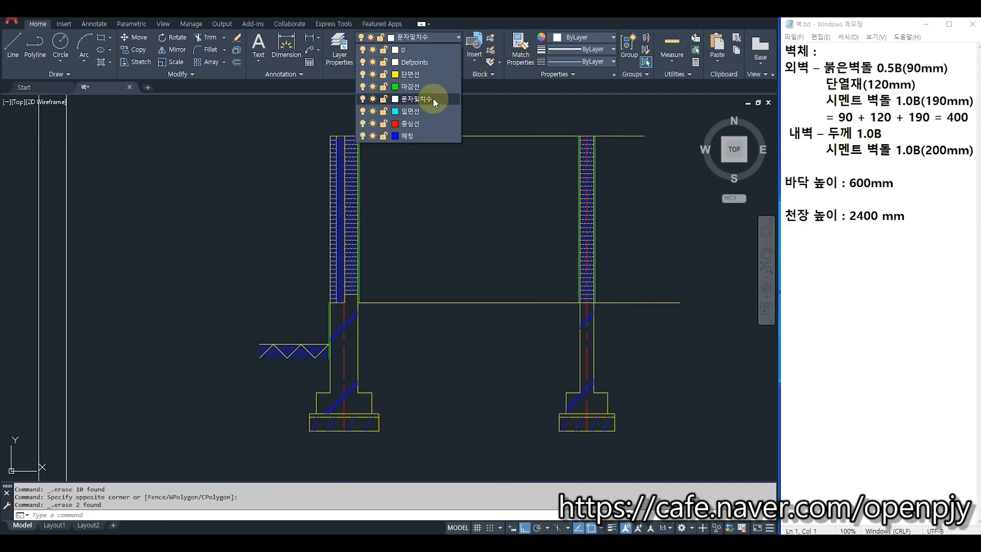
click(433, 98)
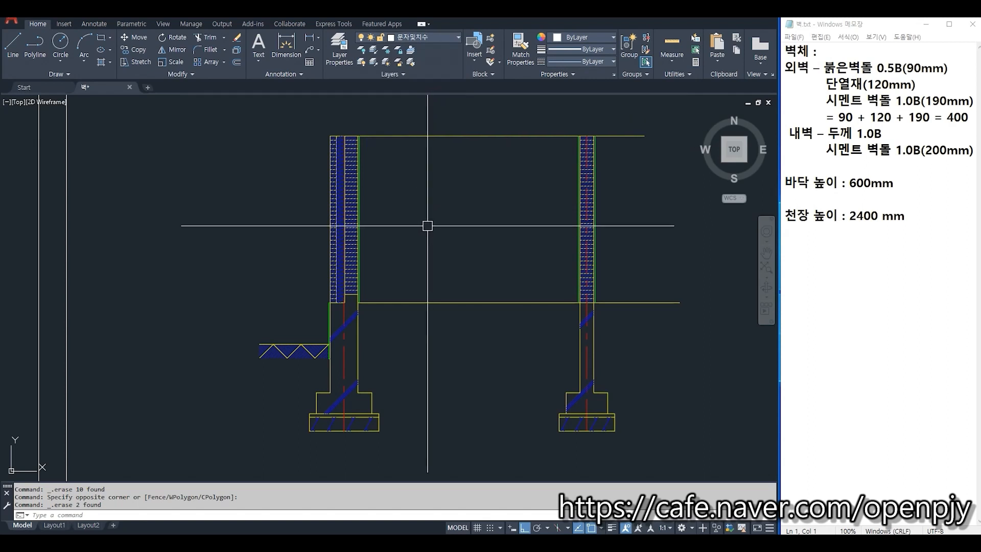
scroll(318, 358, up, 5)
text(l)
key(Return)
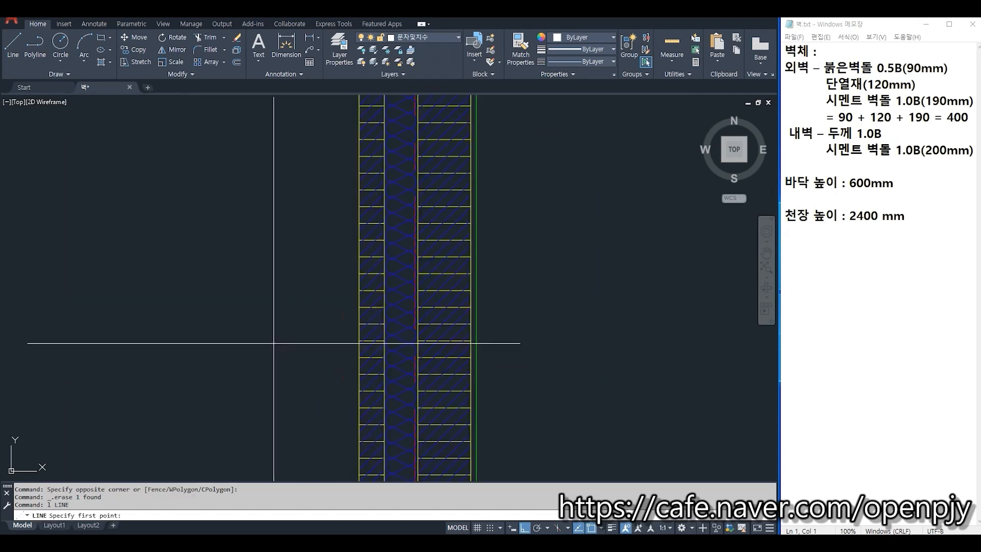
click(290, 231)
click(434, 232)
key(Return)
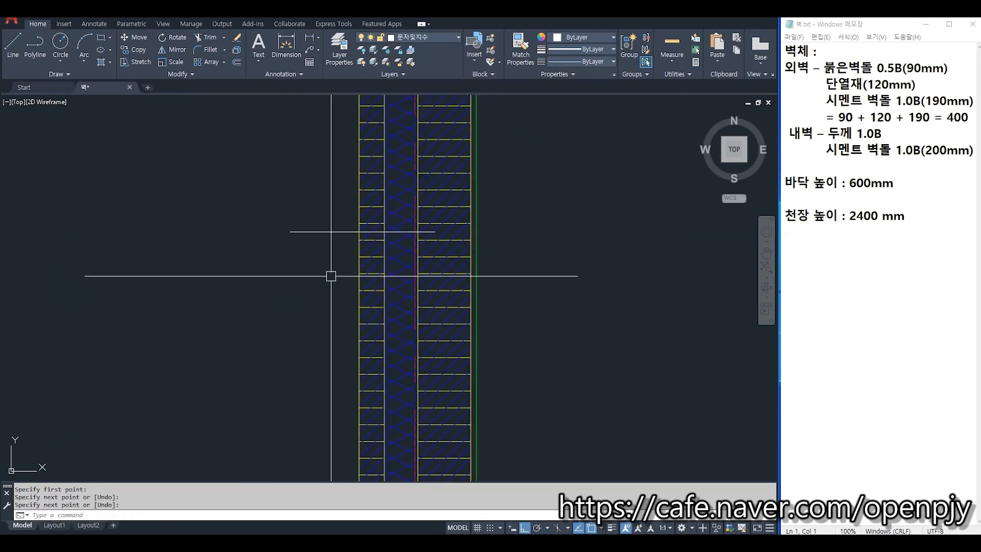
Step: Place solid donuts with inside diameter 0 and outside diameter 25 on the leader line, one in each of the three wall layers
text(do)
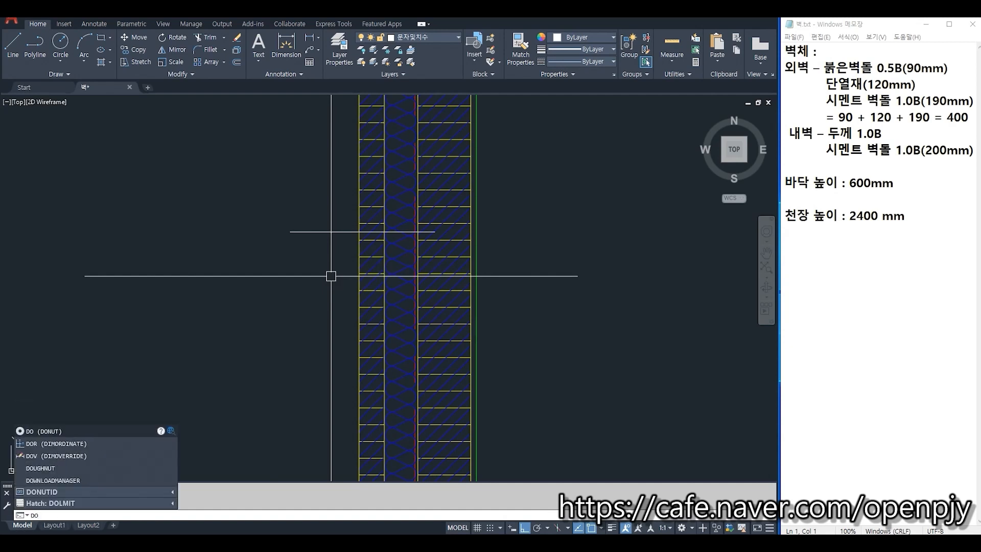
key(Return)
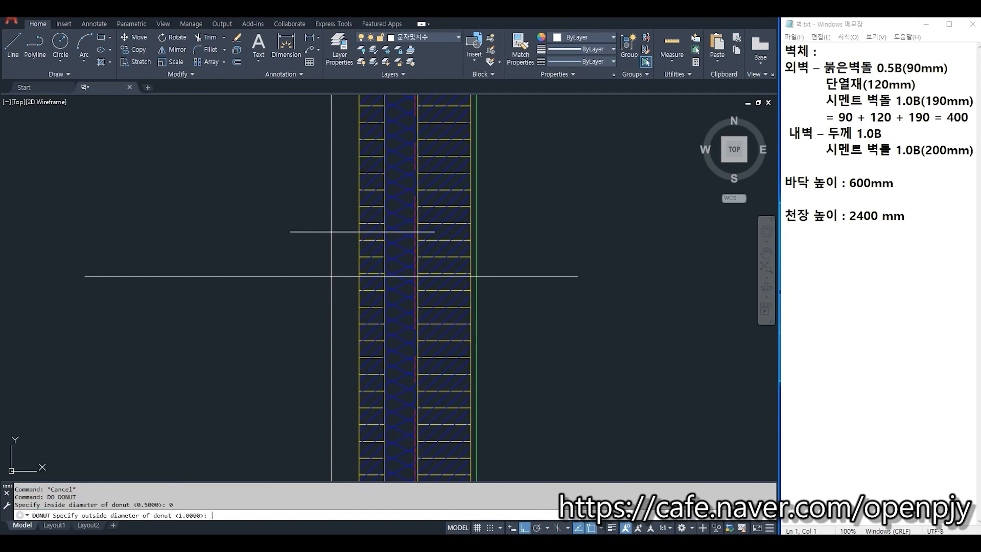
key(Return)
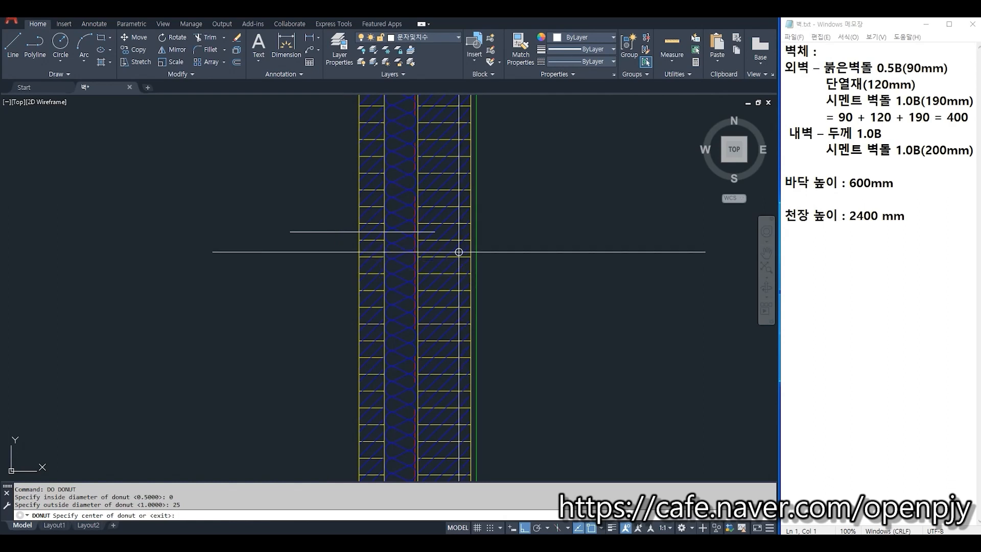
scroll(434, 231, up, 4)
click(395, 205)
click(308, 205)
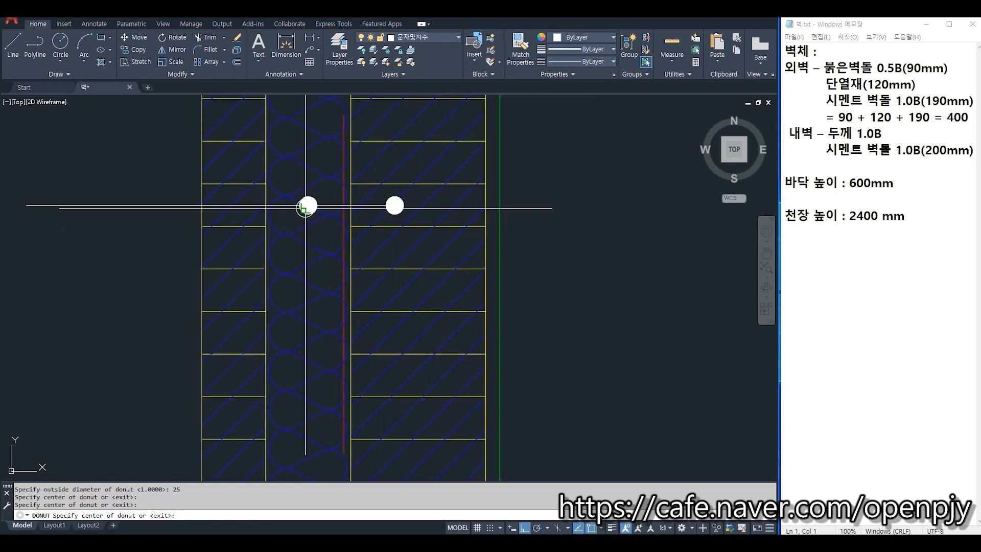
click(231, 205)
scroll(427, 276, down, 4)
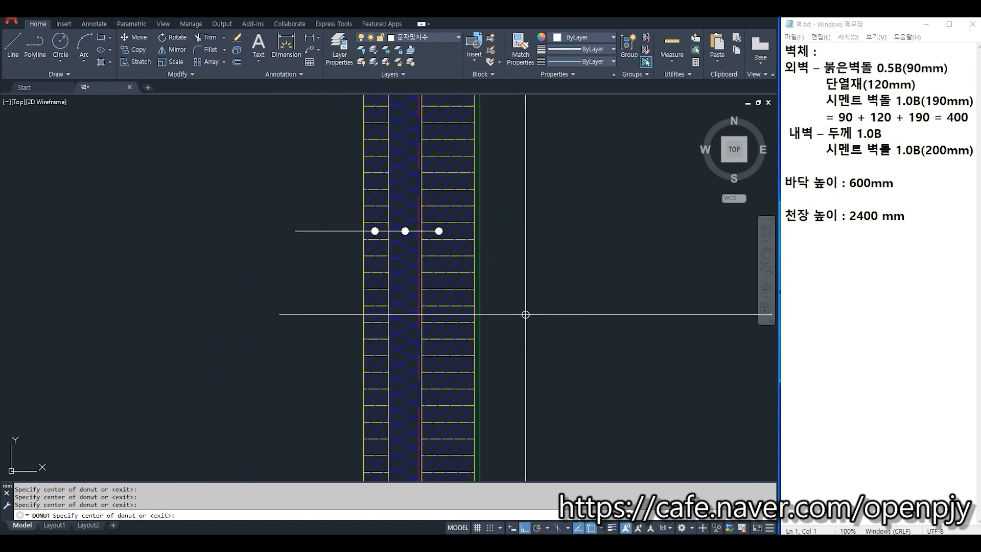
Step: Draw a vertical line across the outer end of the leader line, reaching well below it
key(Return)
click(312, 203)
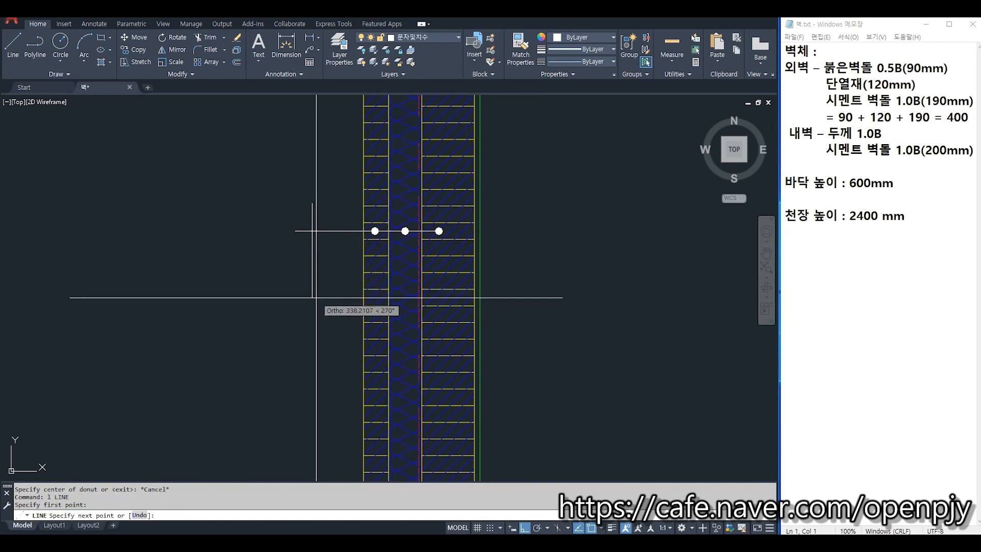
click(312, 312)
key(Return)
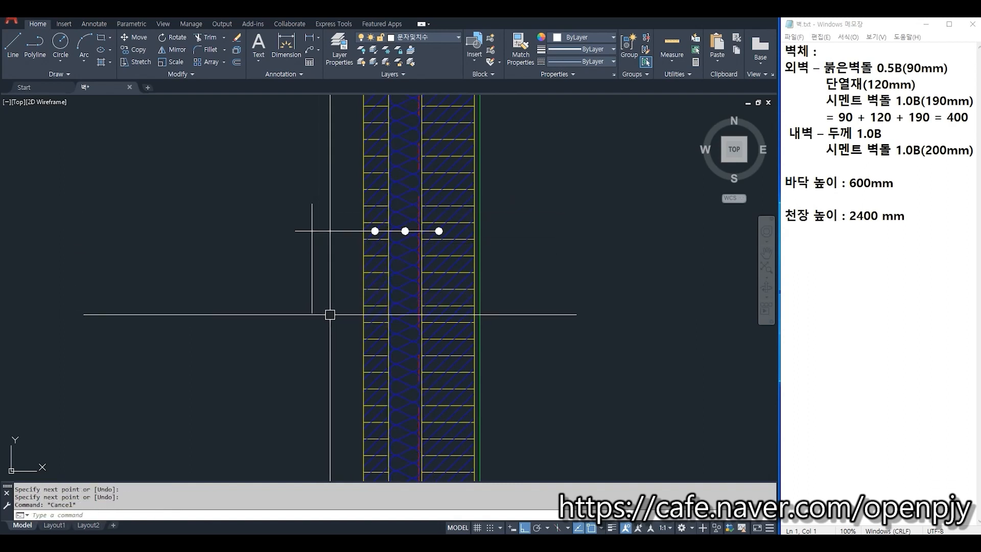
Step: Offset the horizontal leader line downward twice at 150 spacing
text(o)
key(Return)
text(150)
key(Return)
click(342, 233)
click(337, 260)
click(335, 272)
click(332, 303)
Step: Fillet the vertical line and the outer part of the lowest leader line into a sharp corner with radius 0
key(Escape)
key(Return)
click(312, 307)
click(307, 314)
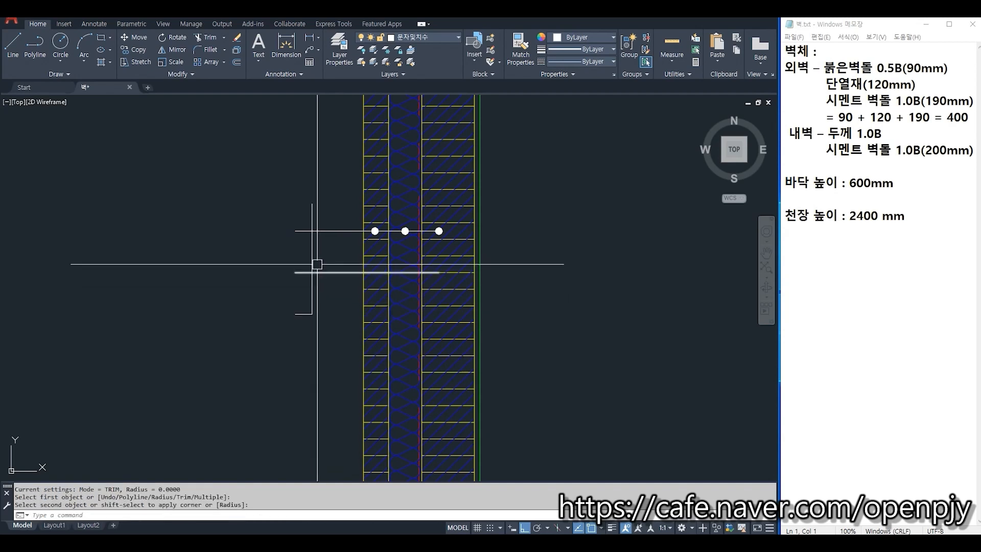
Step: Trim the vertical line above the top leader and the middle leader on the wall side of the vertical line
text(tr)
key(Return)
click(322, 232)
key(Return)
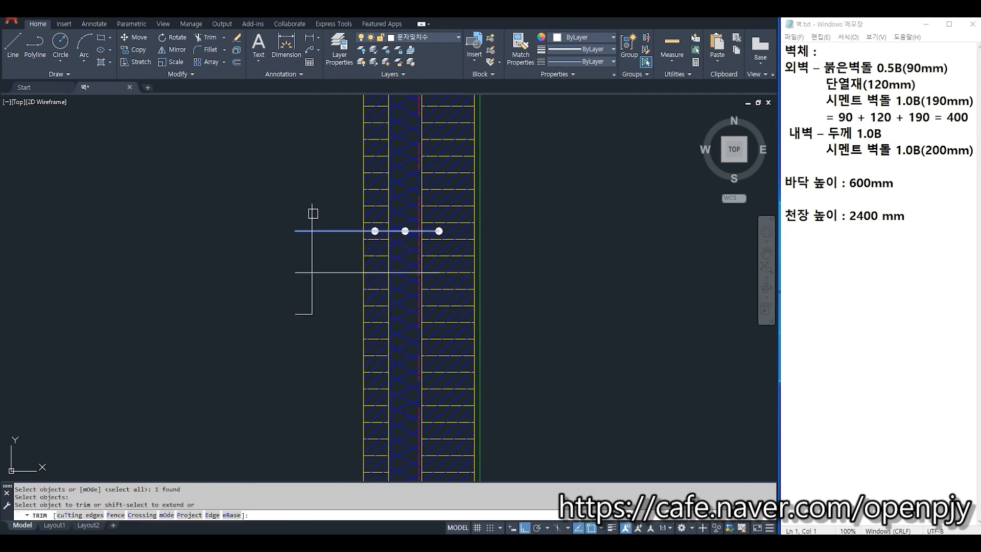
key(Escape)
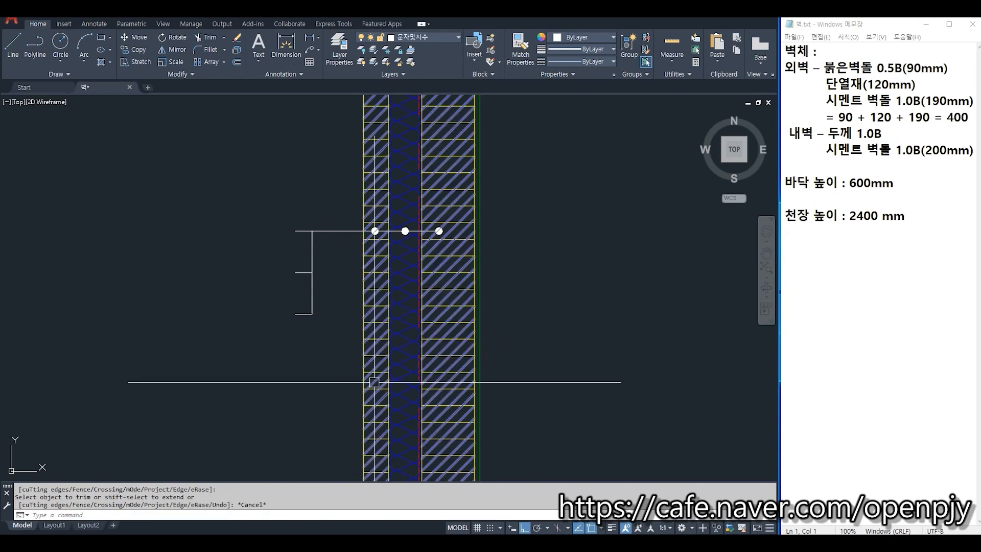
Step: Add three text lines beside the outer wall at height 80 and rotation 0: 붉은 벽돌 0.5B, 단열재 THK 120 and 시멘트벽돌 1.0B
middle_drag(342, 363, 496, 355)
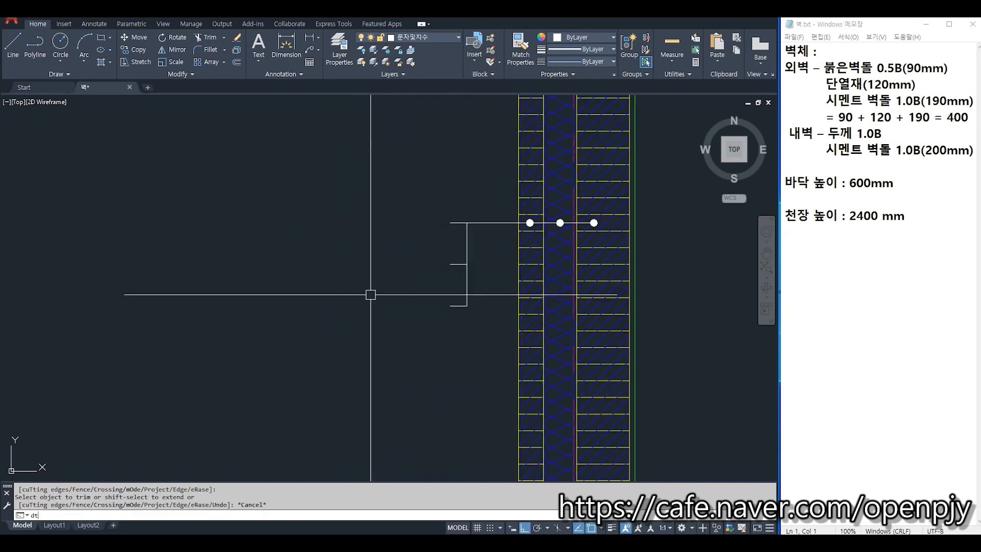
key(Return)
click(263, 212)
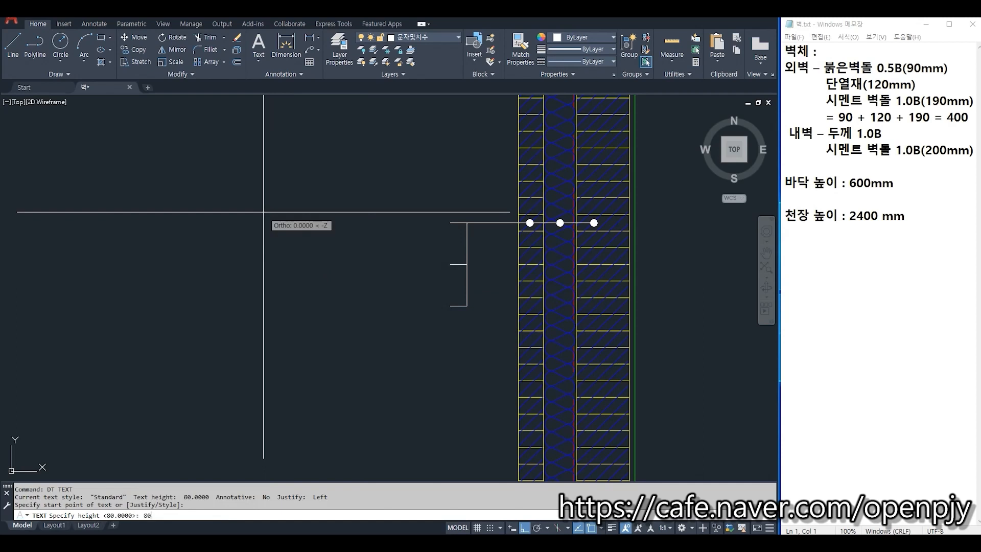
text(80)
key(Return)
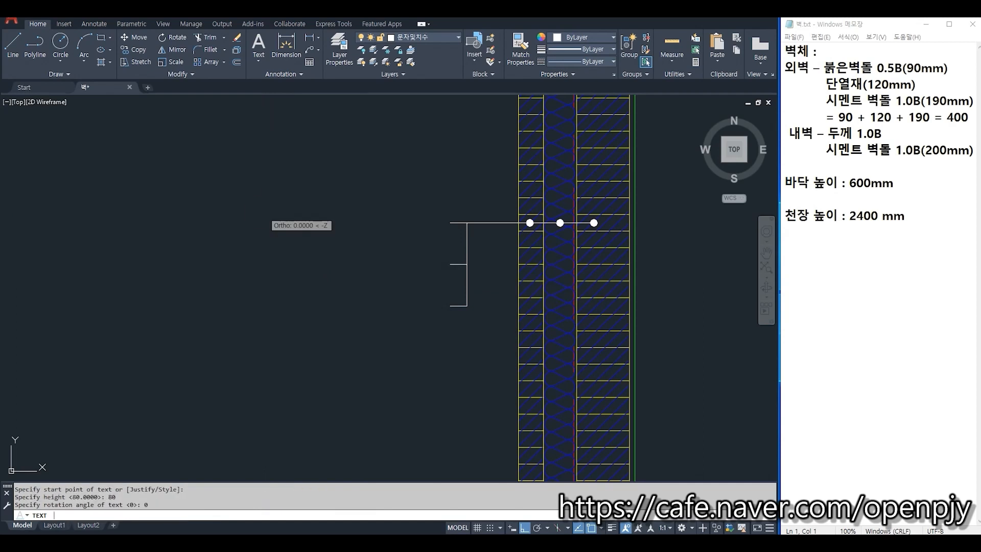
text(붉은)
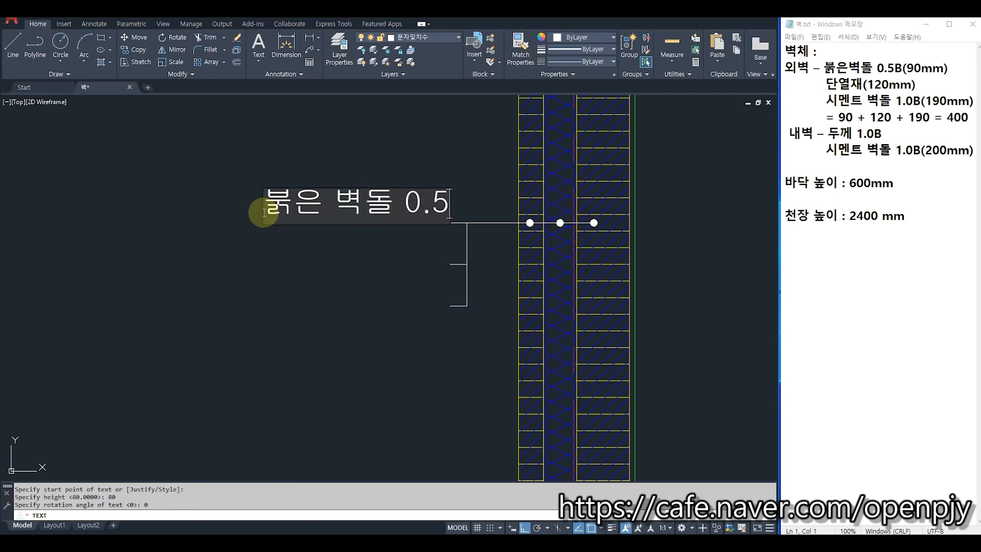
text(벽돌 0.5B)
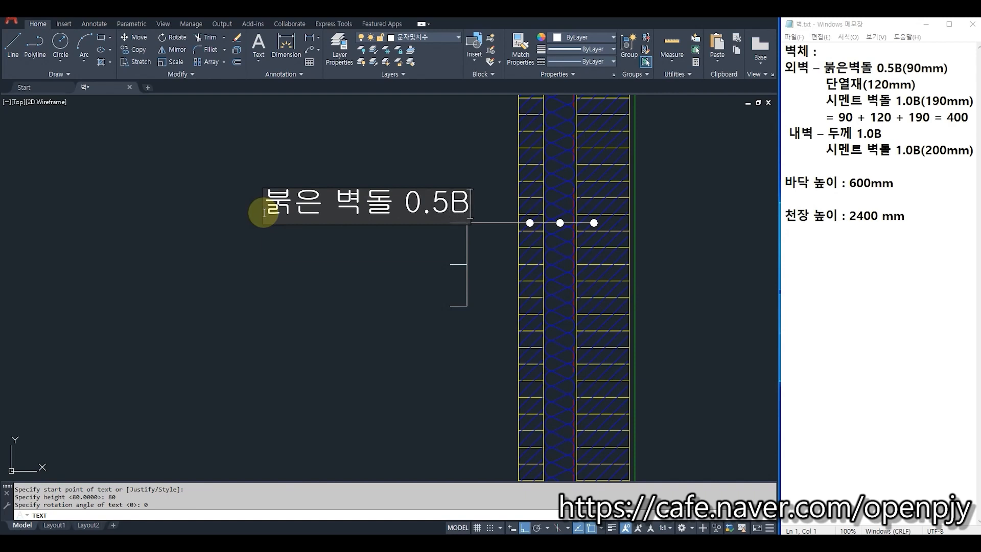
key(Return)
text(단열재 THK 120)
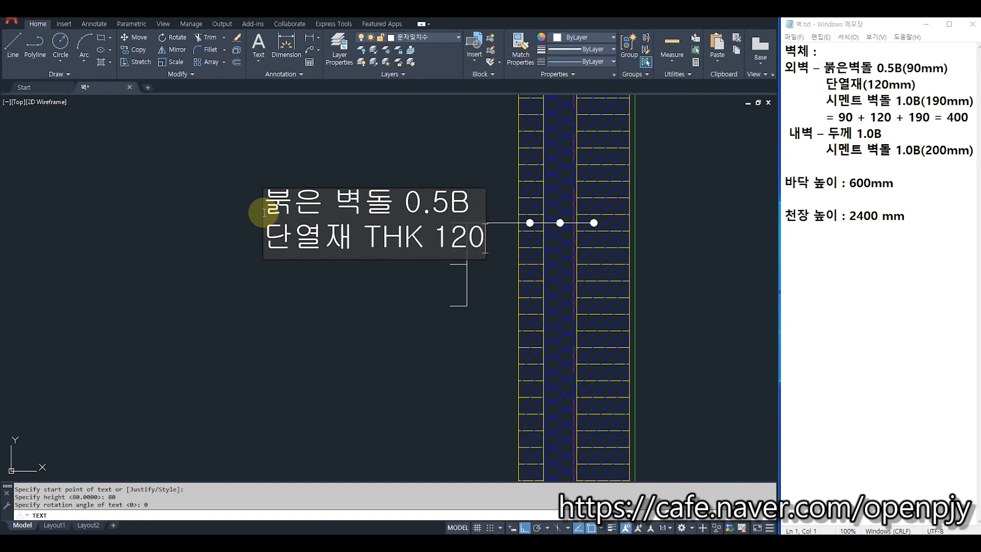
key(Return)
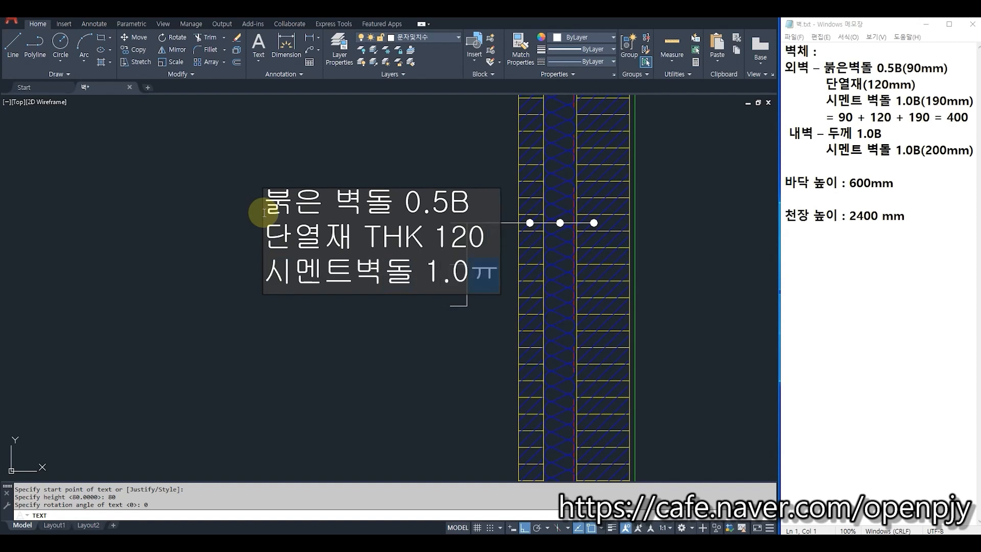
text(B)
key(Escape)
Step: Move the 시멘트벽돌 1.0B text with ortho off so it sits beside the end of the lowest leader branch
text(m)
key(Return)
click(348, 271)
key(Return)
click(407, 272)
key(F8)
click(361, 307)
Step: Move the 단열재 THK 120 text beside the end of the middle leader branch
key(Return)
click(360, 237)
key(Return)
click(359, 236)
click(328, 253)
Step: Move the 붉은 벽돌 0.5B text beside the end of the top leader line
key(Return)
click(380, 201)
key(Return)
click(358, 200)
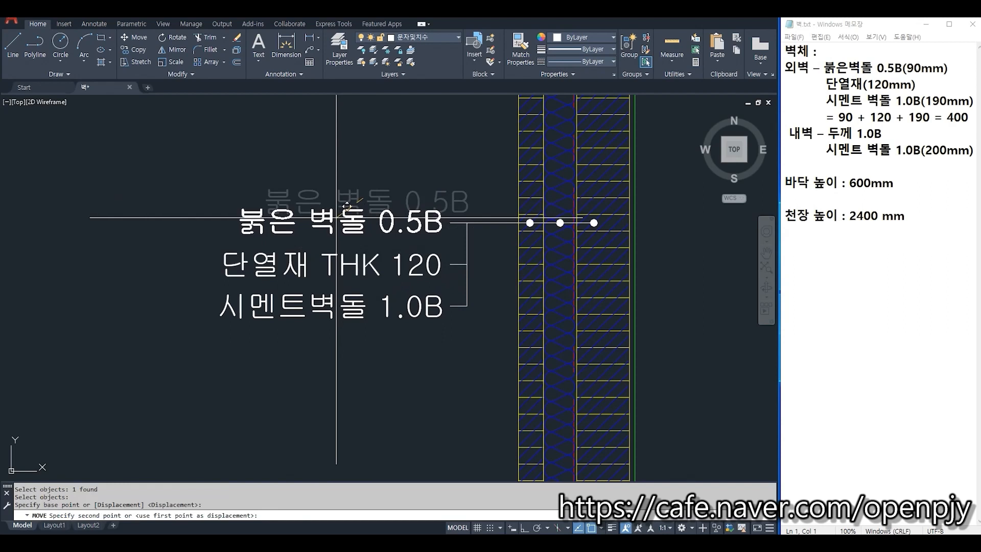
click(332, 221)
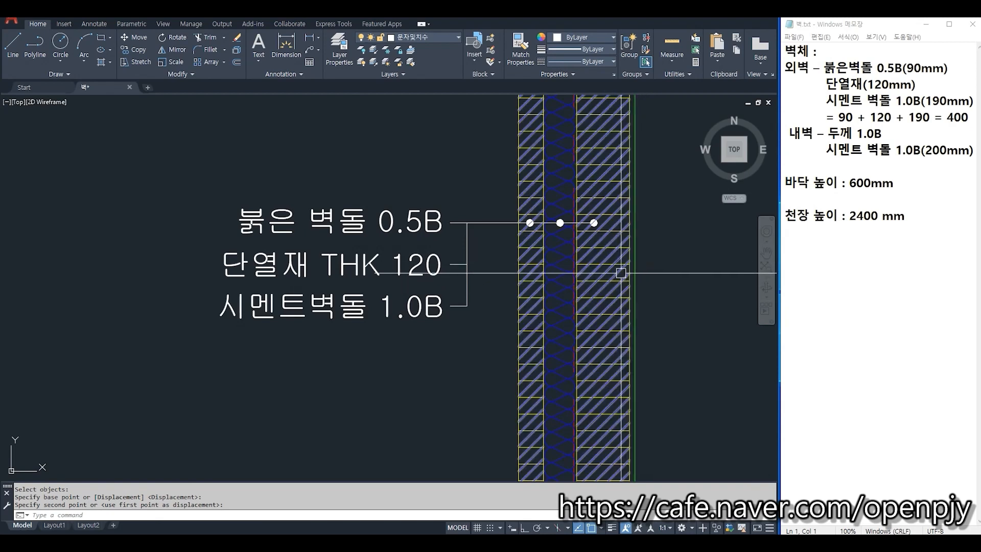
Step: Draw a horizontal leader line from inside the inner wall's brickwork outward past its finish line
scroll(643, 302, down, 2)
middle_drag(644, 302, 161, 281)
scroll(550, 278, up, 1)
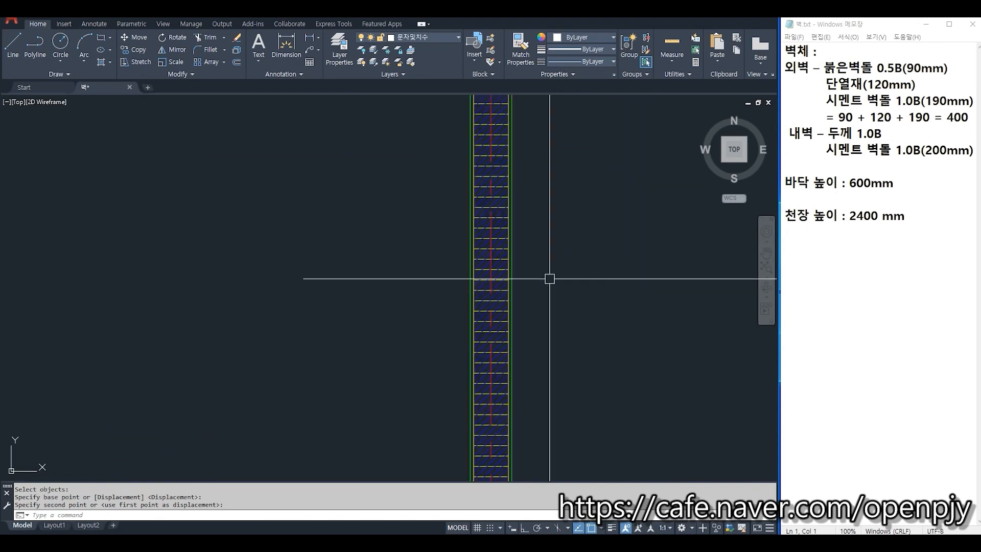
text(l)
key(Return)
scroll(529, 224, up, 4)
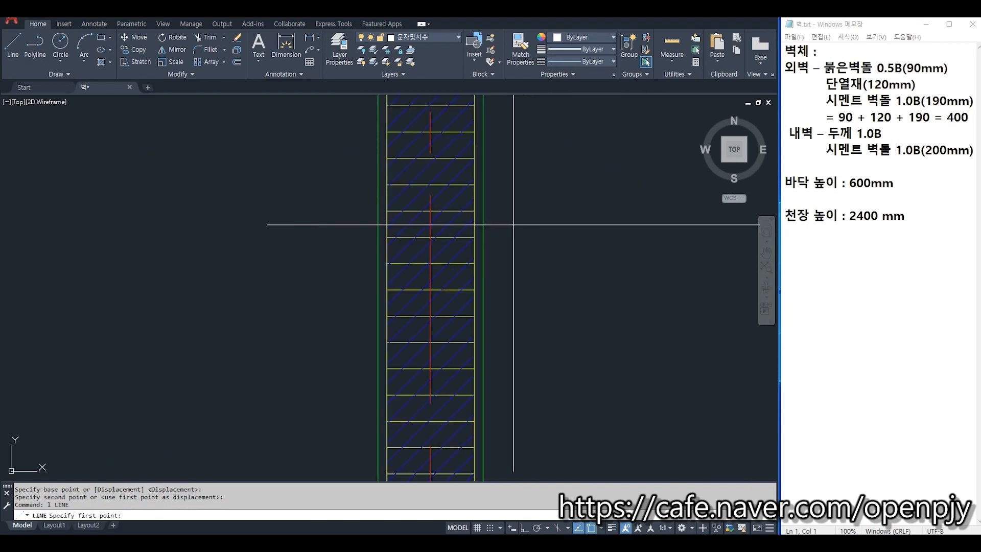
click(443, 222)
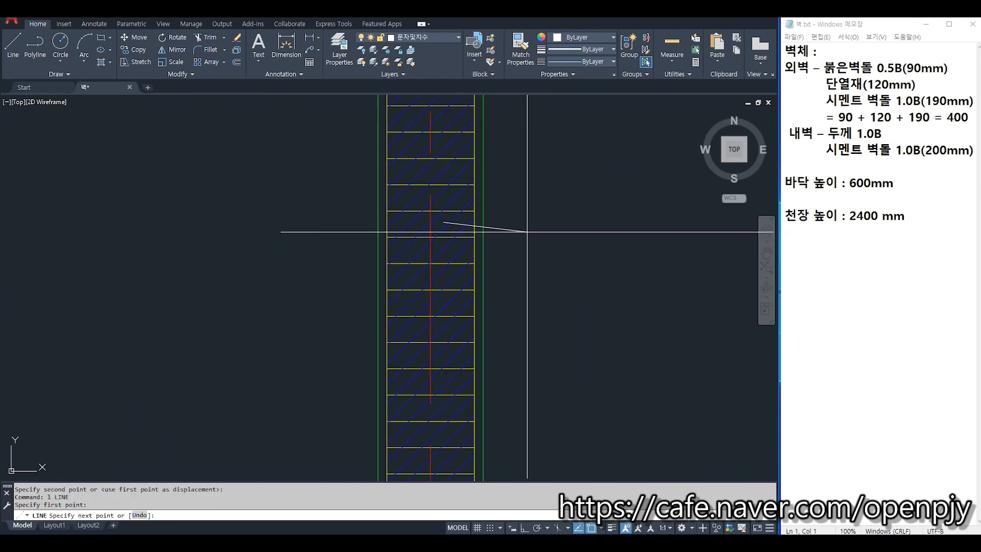
click(588, 225)
key(Escape)
Step: Place a solid donut with inside diameter 0 and outside diameter 25 on the leader's end inside the inner wall
text(d)
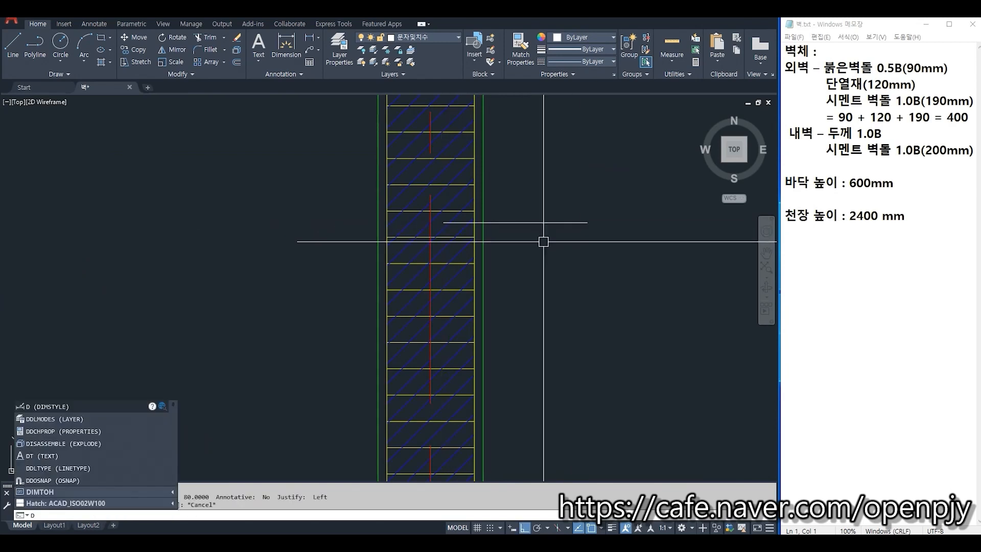
text(o)
key(Return)
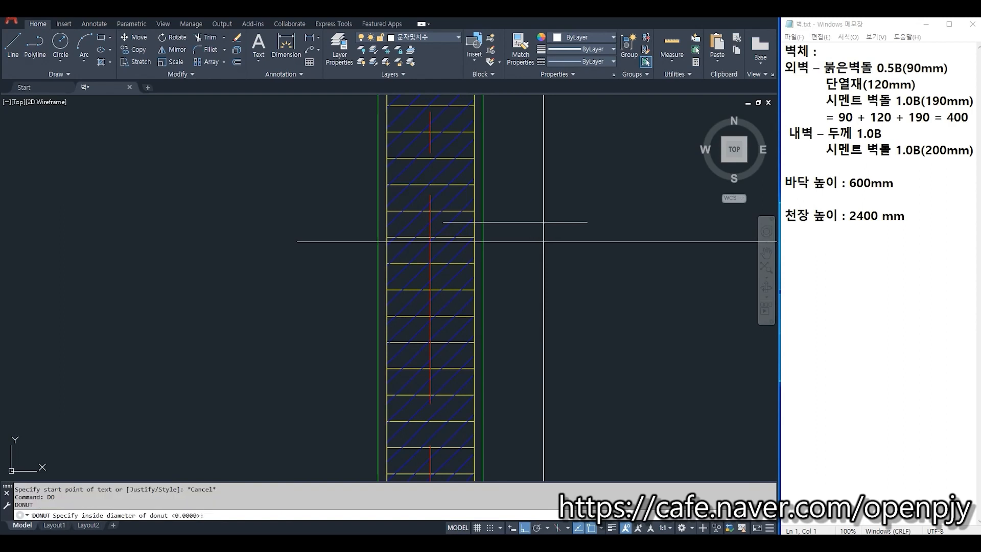
key(Return)
key(Return)
key(Return)
key(Escape)
Step: Copy the 시멘트벽돌 1.0B text from the outer wall to the free end of the inner wall's leader line
scroll(596, 318, down, 6)
scroll(67, 352, up, 2)
scroll(69, 356, up, 2)
text(co)
key(Return)
click(94, 304)
key(Return)
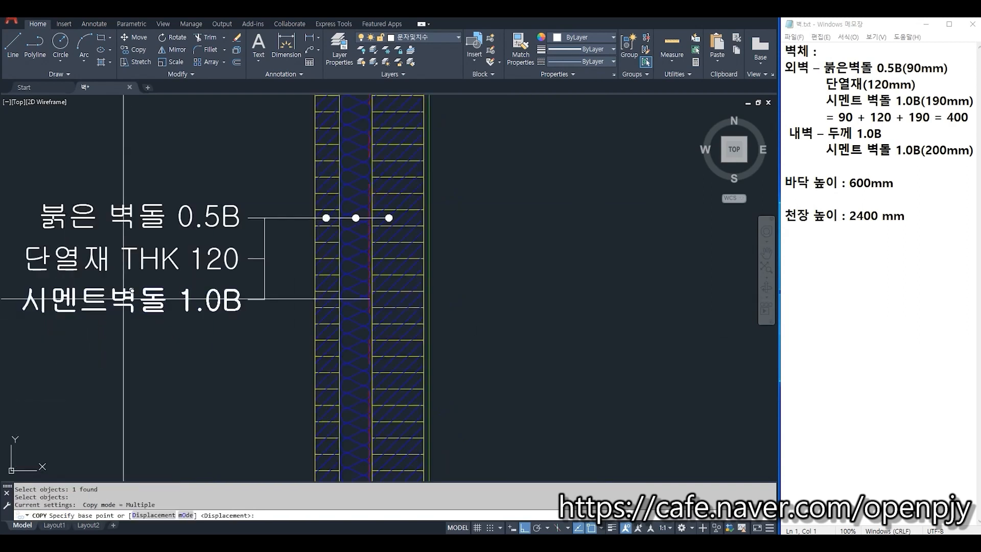
click(125, 299)
scroll(253, 345, down, 5)
middle_drag(587, 313, 427, 341)
scroll(457, 360, up, 4)
key(F8)
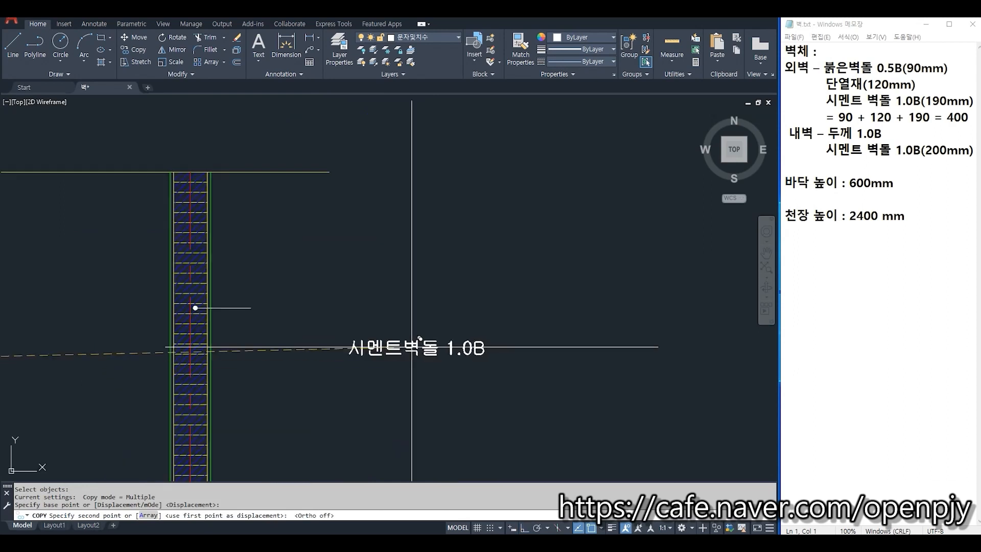
key(Escape)
Step: Add a vertical linear dimension from the ground line up to the floor line, placed outside the outer wall
scroll(367, 365, down, 2)
middle_drag(367, 365, 561, 289)
middle_drag(289, 328, 432, 287)
click(309, 37)
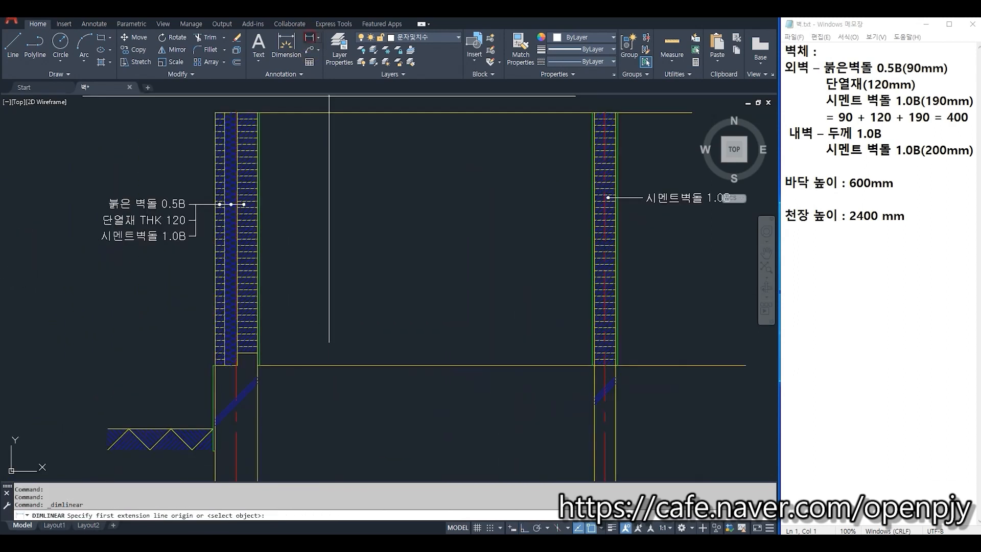
click(108, 428)
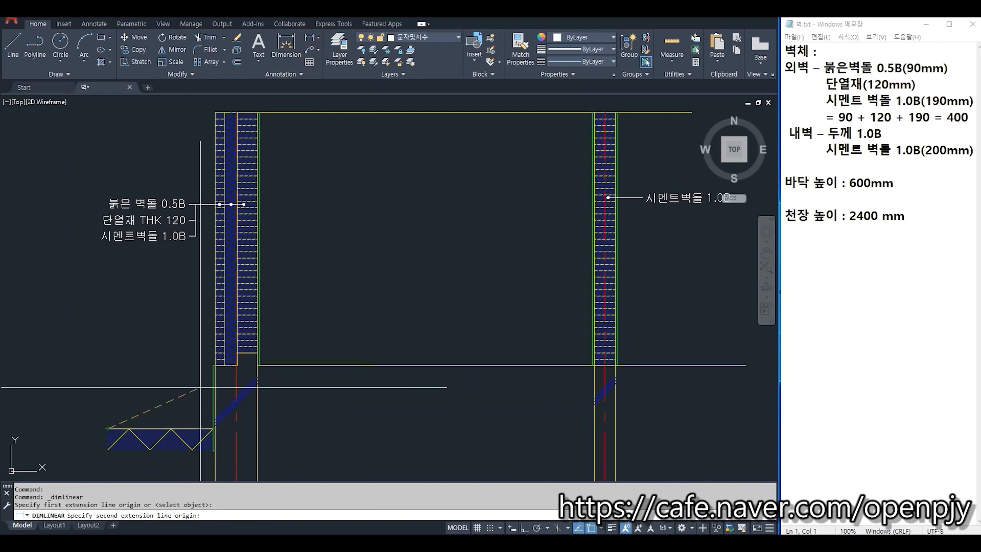
click(213, 365)
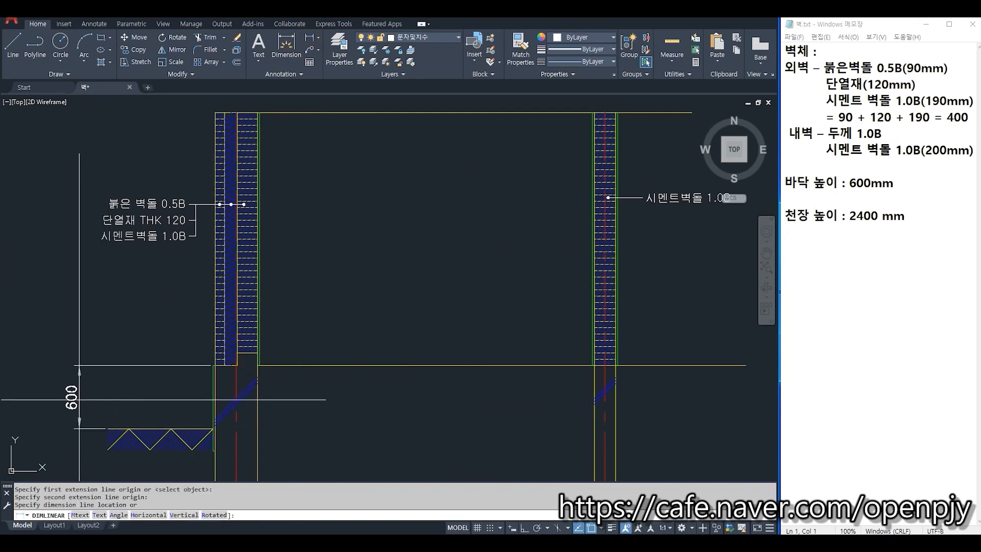
click(79, 399)
Step: Dimension the outer wall's height from ceiling line to floor line, aligned with the ground-to-floor dimension
middle_drag(100, 357, 151, 372)
key(Return)
click(265, 127)
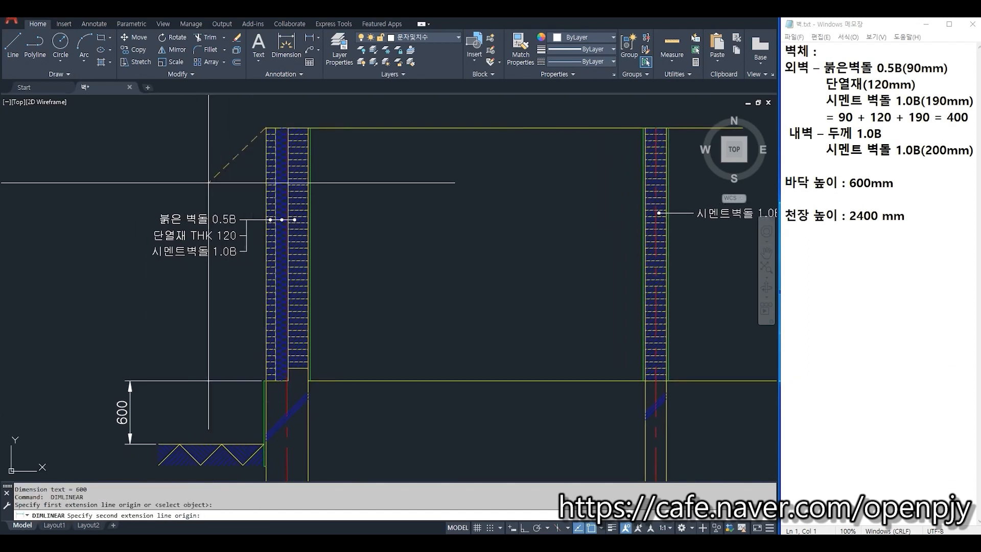
click(264, 381)
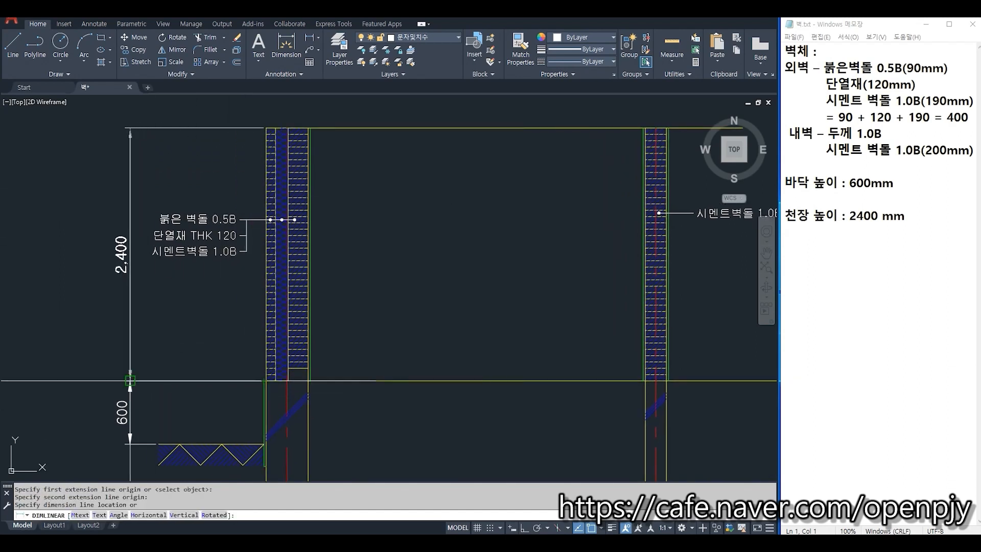
click(129, 409)
Step: Examine the outer wall's brick and insulation layers up close, then the whole annotated wall section
middle_drag(389, 434, 353, 411)
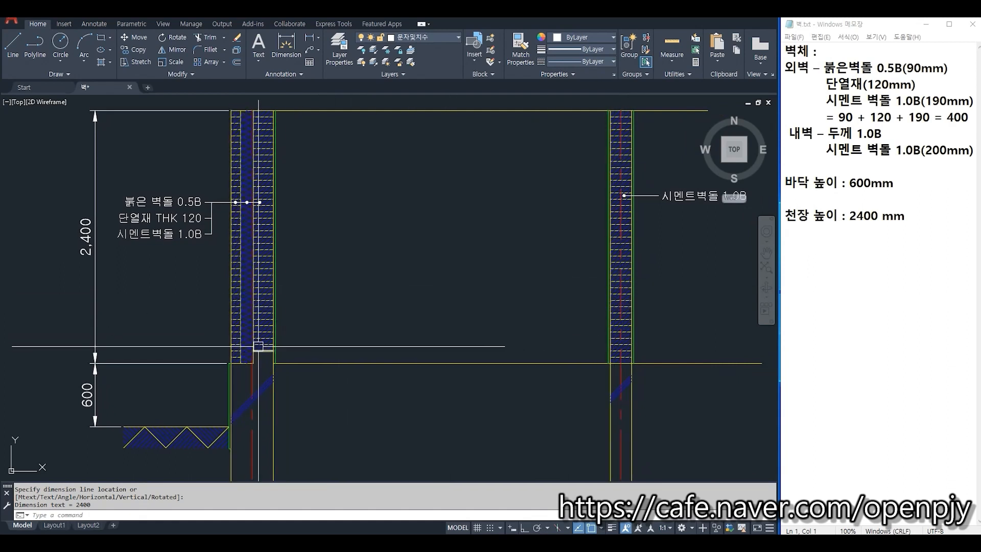
scroll(238, 346, up, 3)
scroll(237, 346, up, 3)
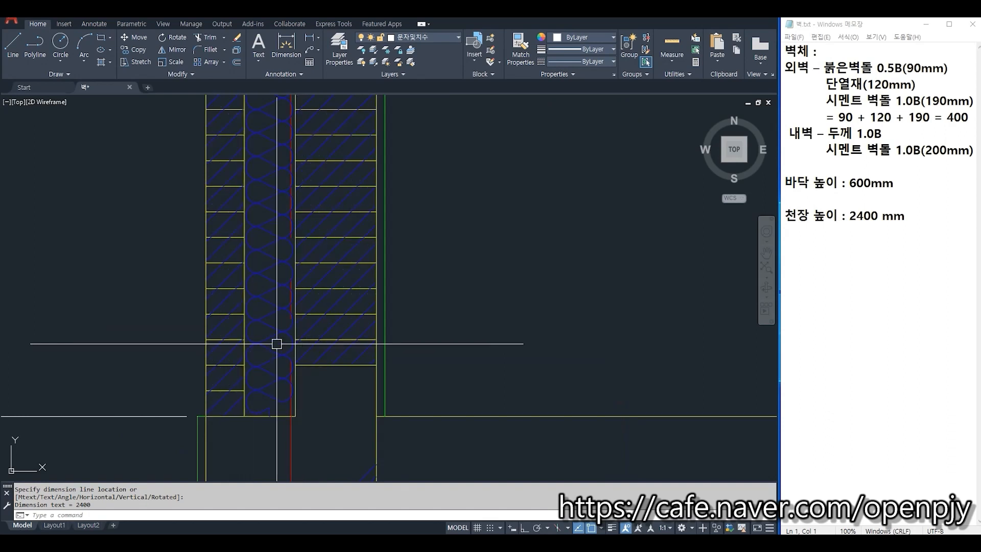
middle_drag(288, 160, 292, 234)
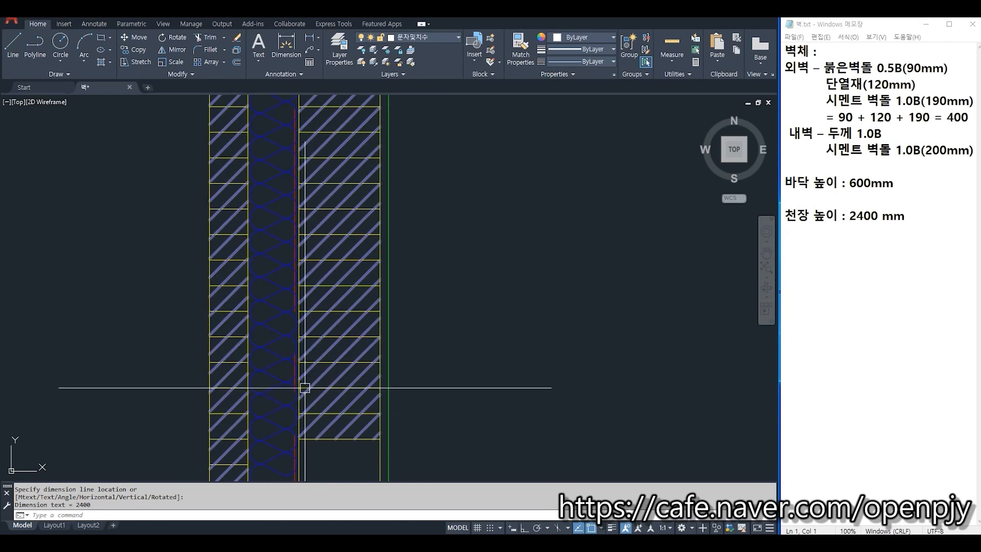
middle_drag(320, 202, 337, 300)
middle_drag(300, 242, 314, 346)
scroll(397, 276, down, 5)
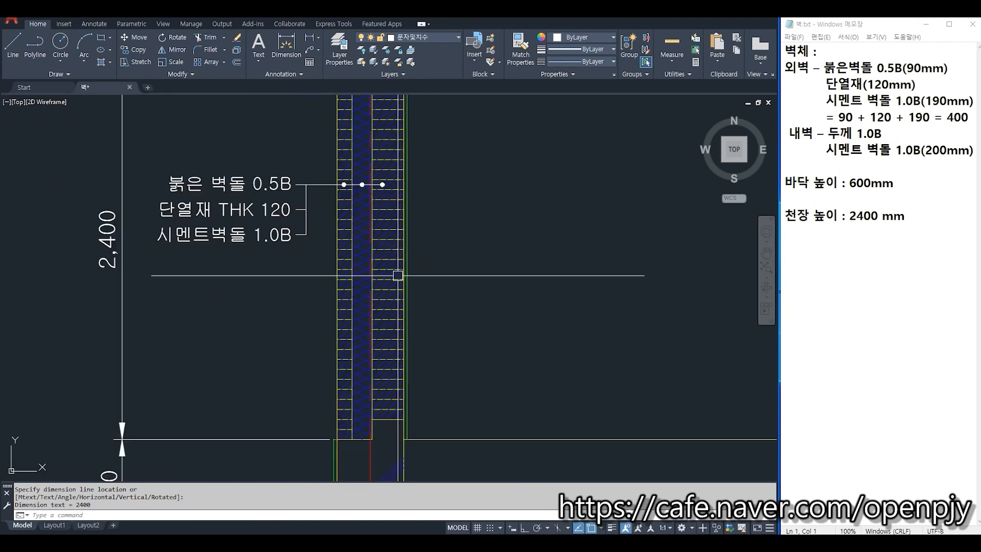
scroll(510, 368, down, 2)
mouse_move(510, 368)
middle_down()
mouse_move(355, 335)
mouse_move(314, 346)
middle_up()
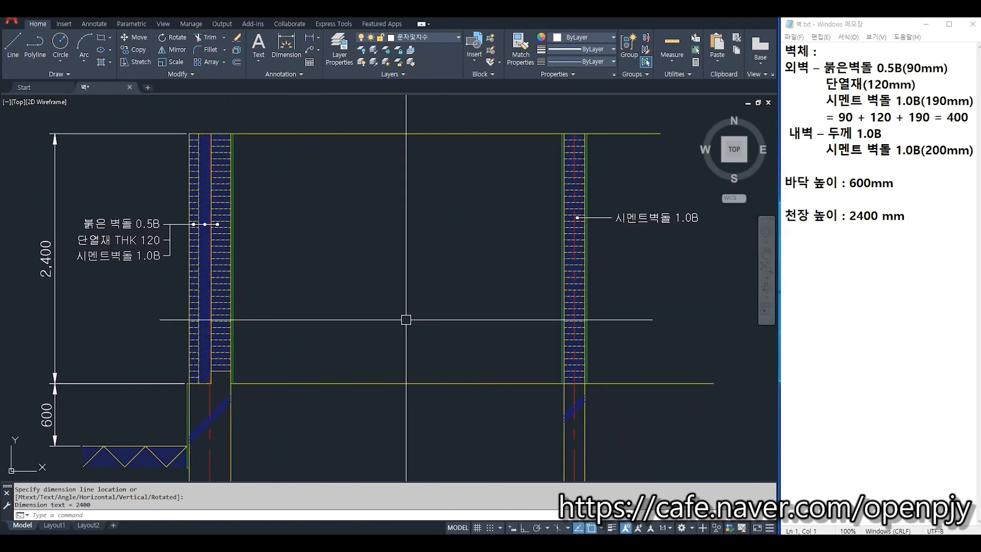